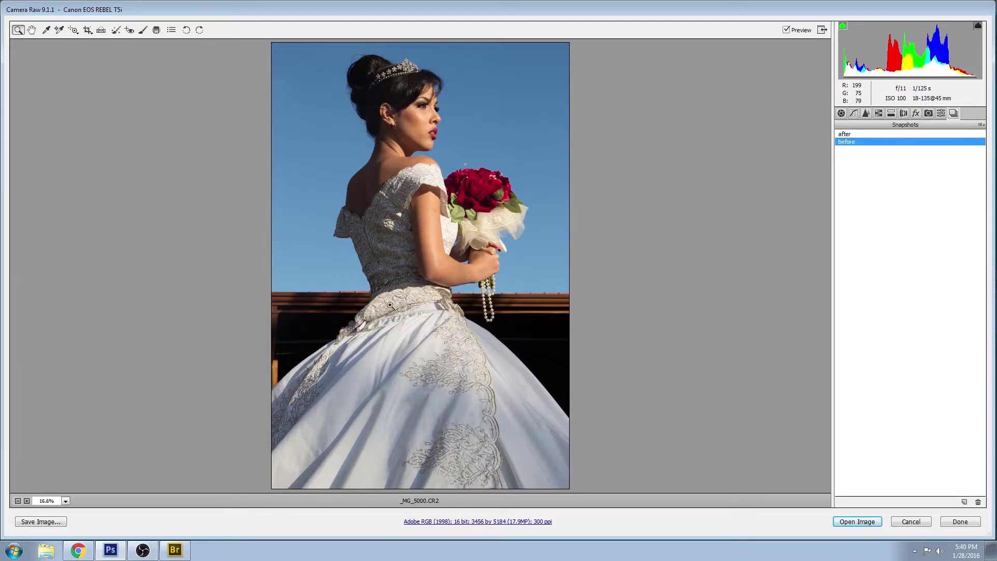
Step: Compare the original and graded snapshots, ending on the graded version
click(846, 134)
click(848, 141)
click(848, 133)
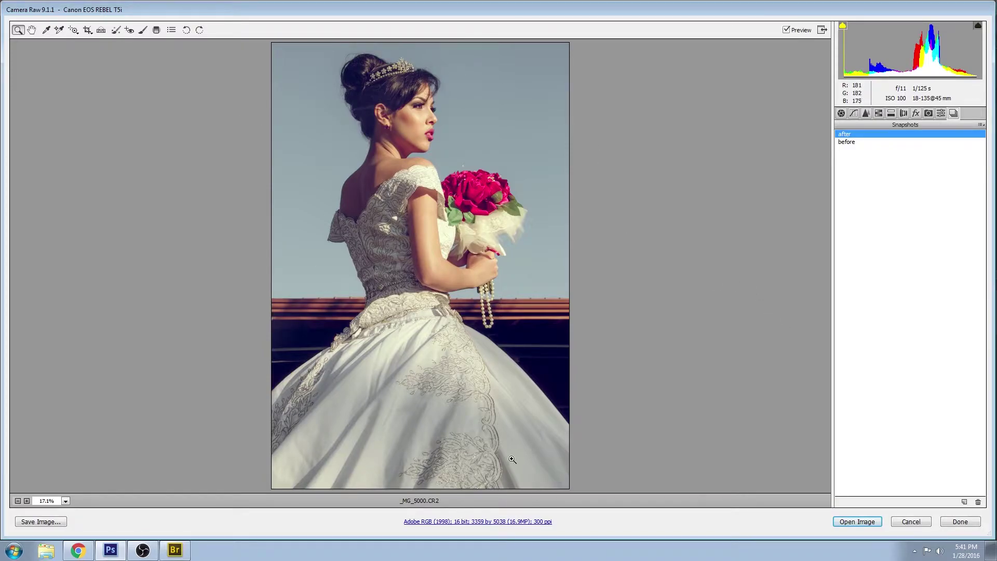
click(852, 140)
click(849, 135)
click(845, 140)
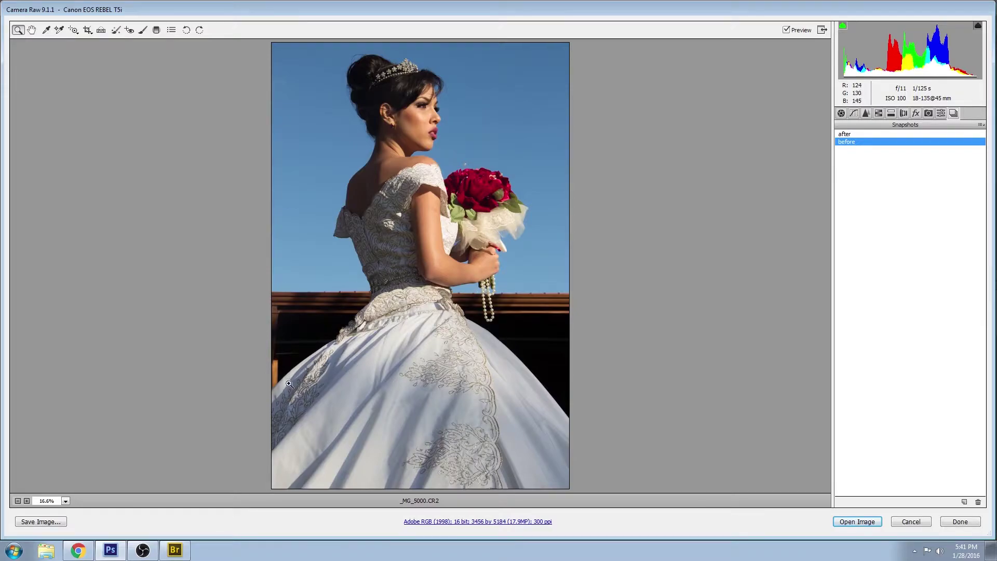
click(847, 133)
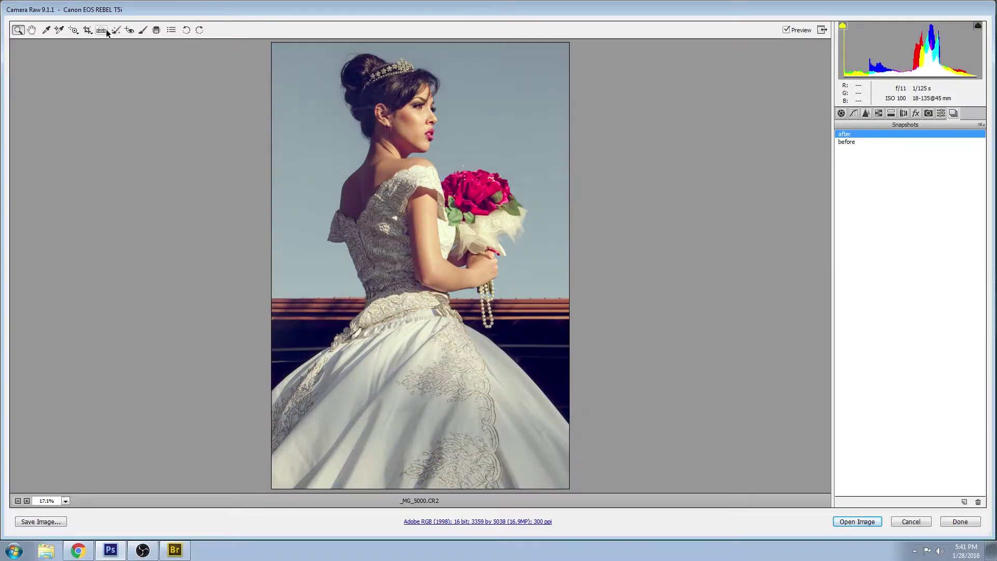
Step: Commit the portrait's crop and show its Basic settings (Shadows +69, Saturation -9)
click(88, 30)
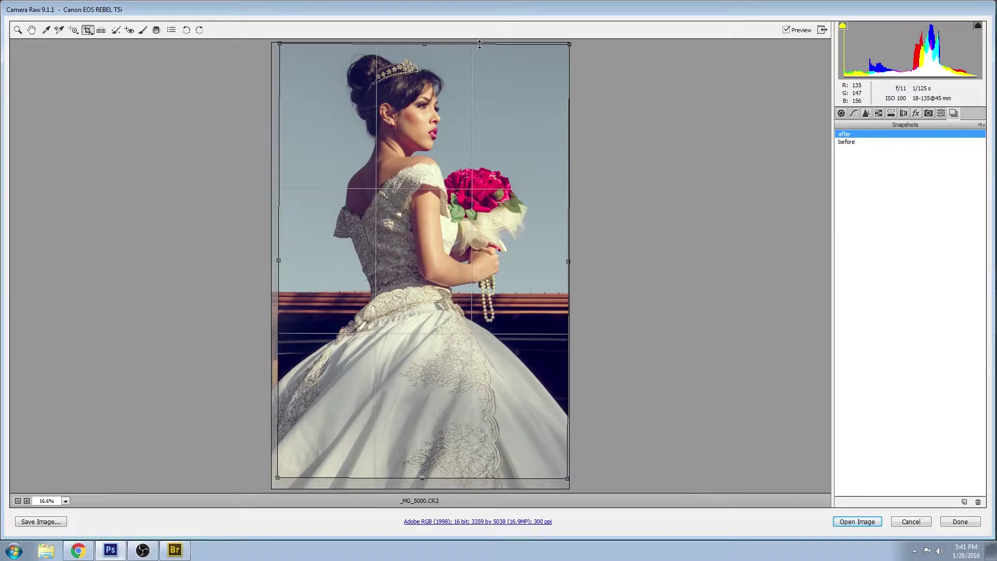
key(Return)
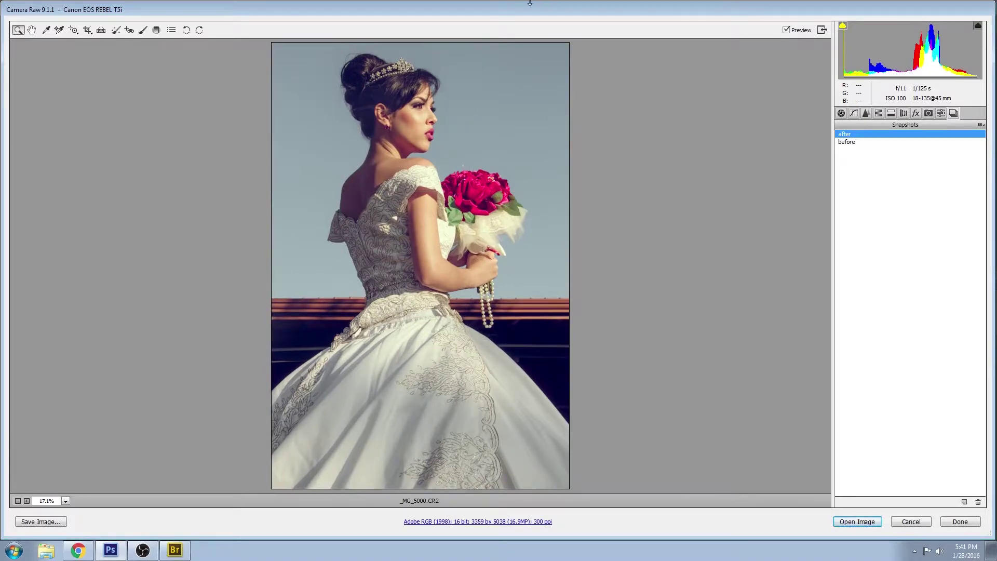
click(842, 113)
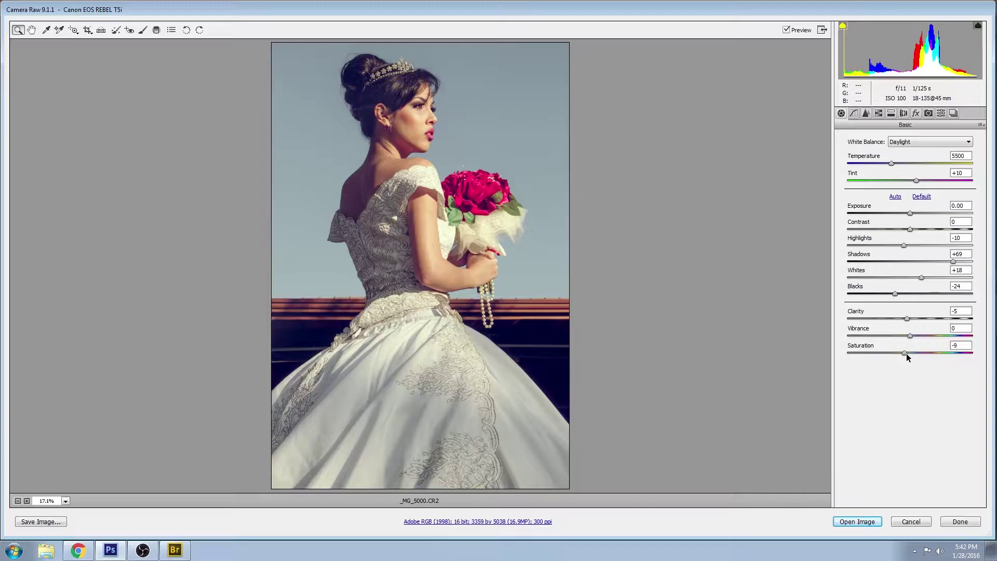
Step: Lower the overall Saturation from -9 to -8, then view the custom Point tone curve
drag(905, 352, 911, 352)
text(0)
drag(911, 352, 904, 352)
click(851, 112)
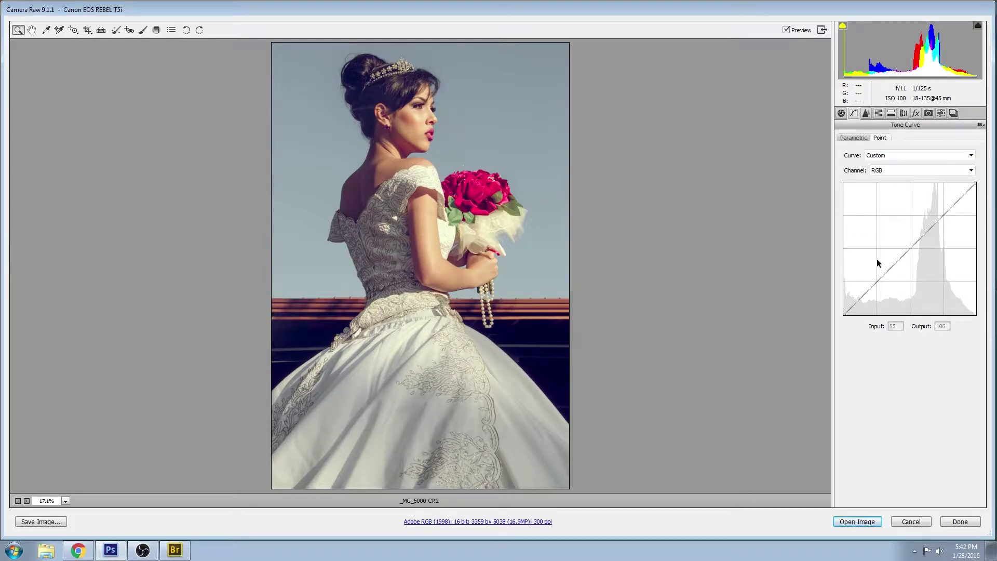
Step: Inspect the Red, Green and Blue channel curves, ending on Blue's lifted shadows
click(890, 170)
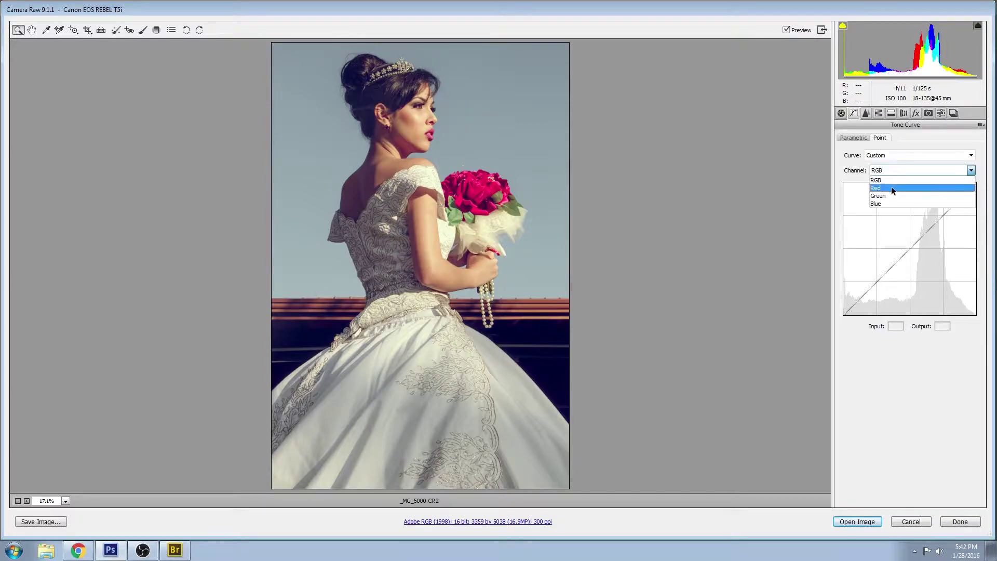
click(892, 190)
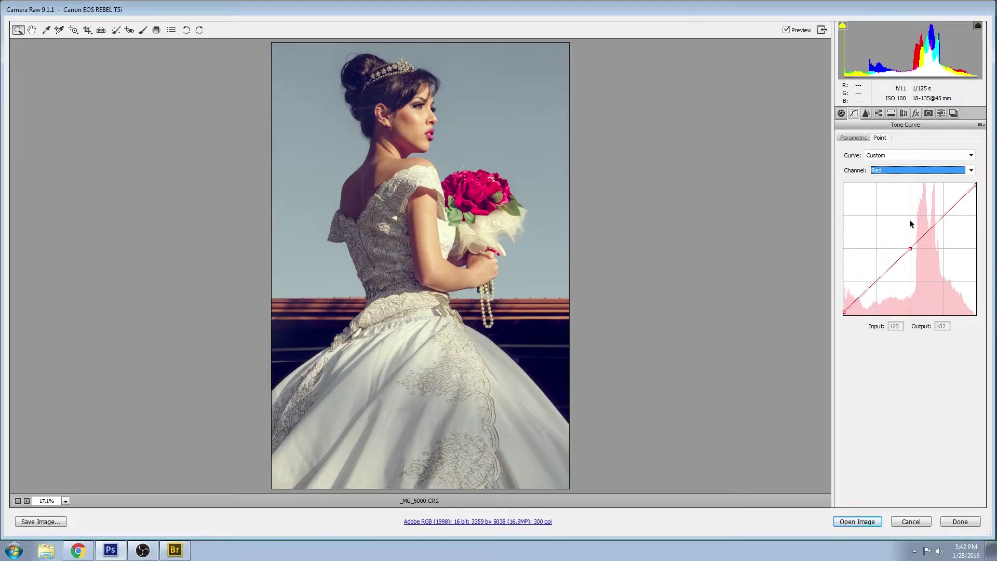
click(895, 170)
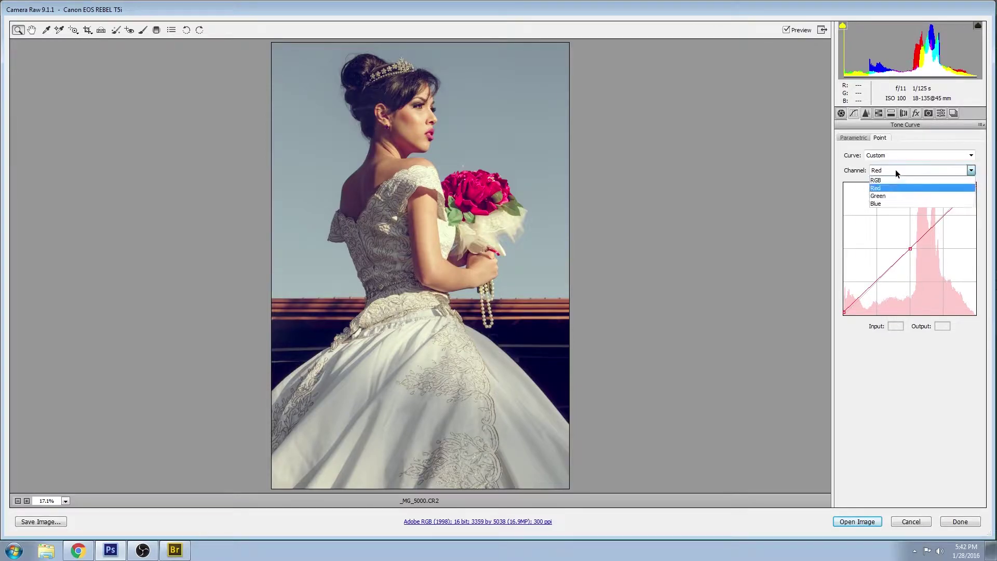
click(887, 197)
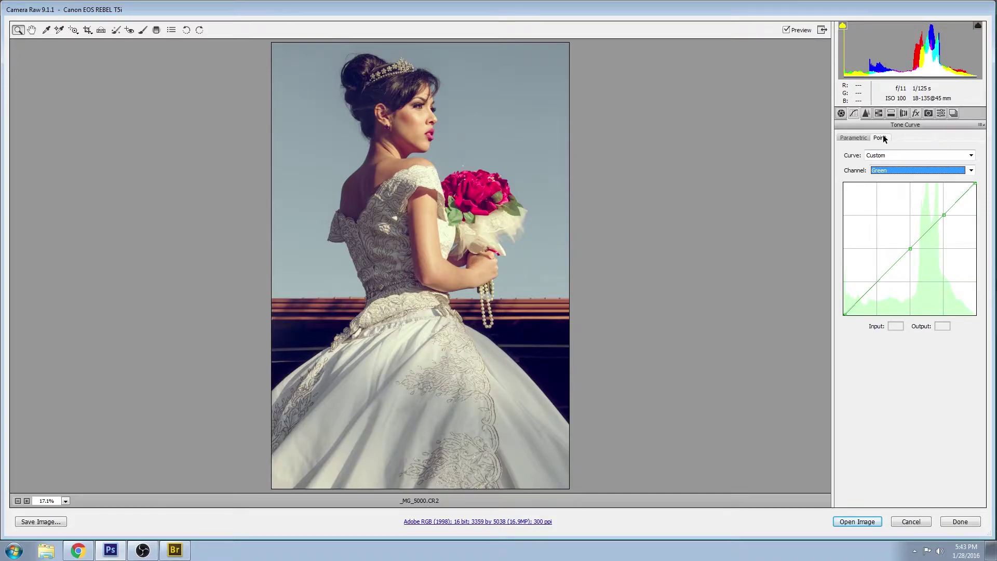
click(892, 170)
click(892, 200)
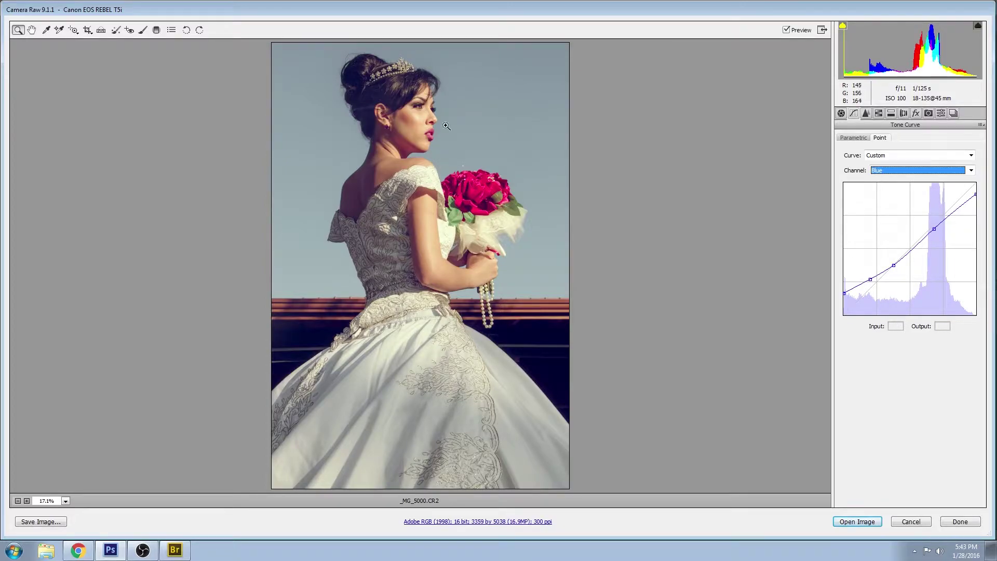
Step: Review the per-colour HSL Hue and Saturation adjustments
click(865, 113)
click(879, 113)
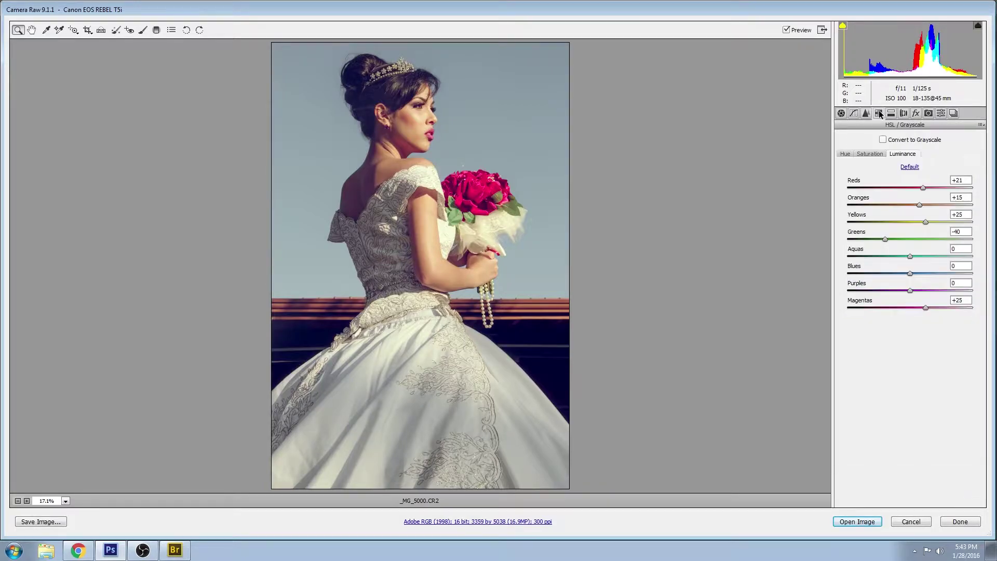
click(845, 153)
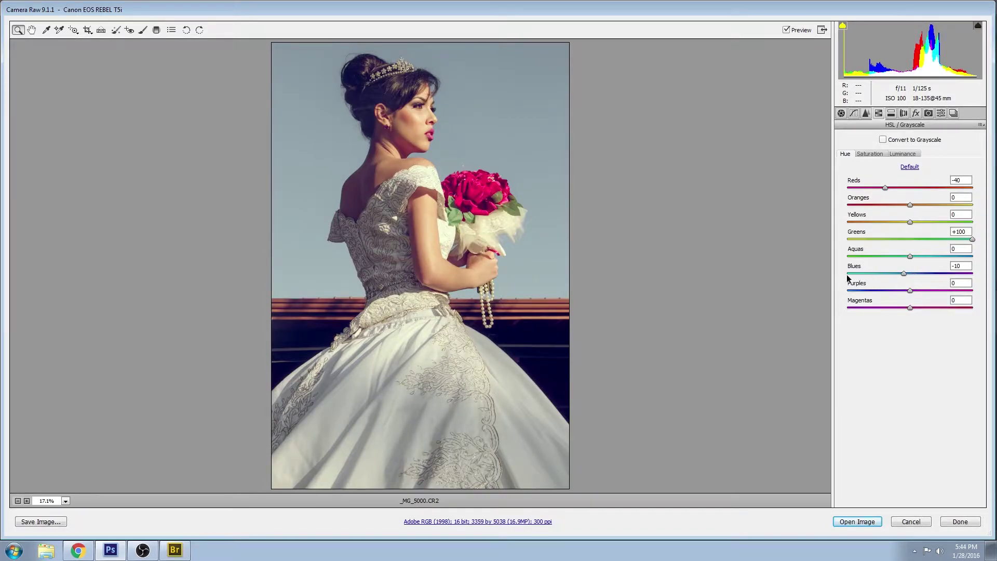
click(867, 154)
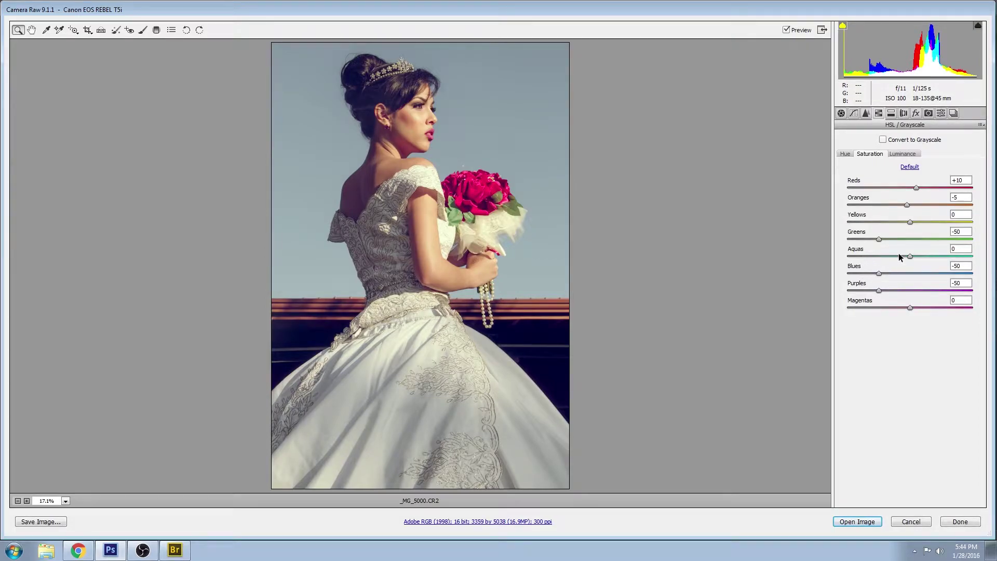
Step: Compare original against graded, then return to HSL Saturation (Reds +10, Greens -50, Blues -50)
click(953, 114)
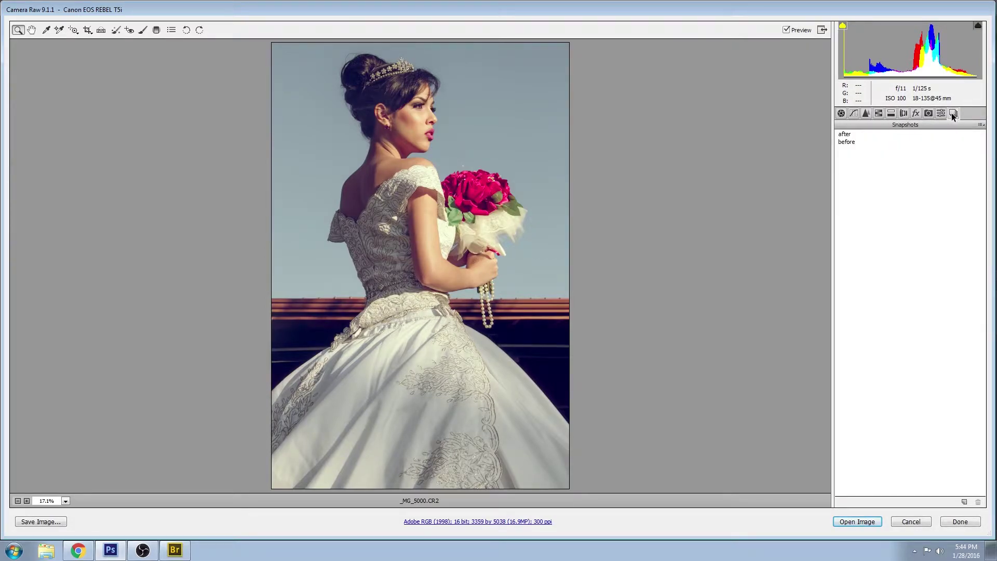
click(844, 133)
click(845, 141)
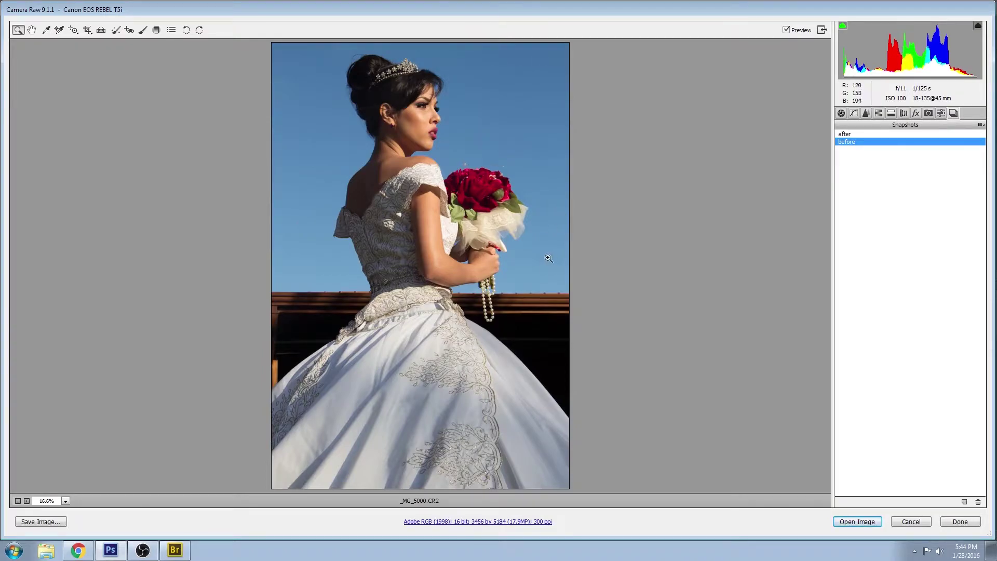
click(845, 134)
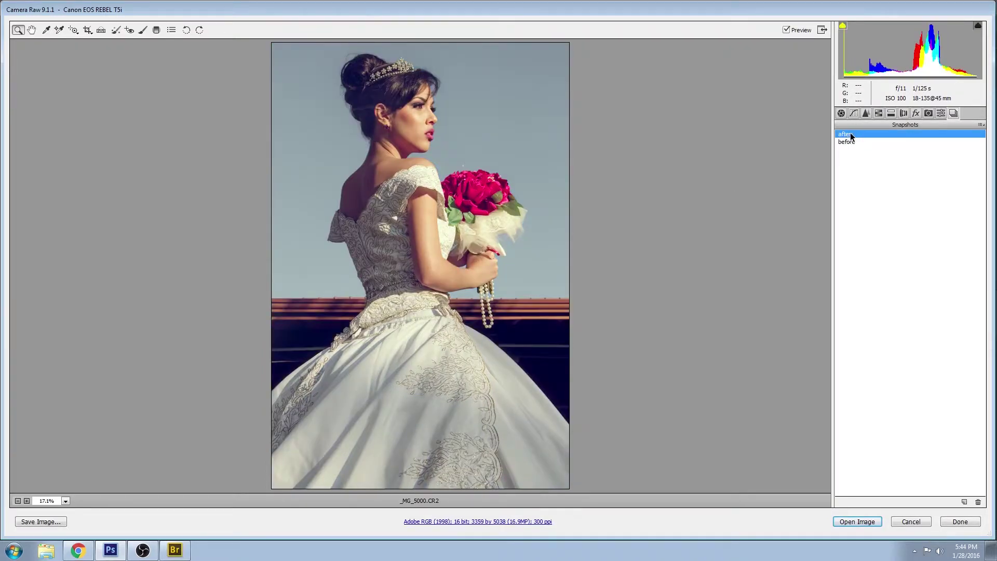
click(891, 113)
click(877, 114)
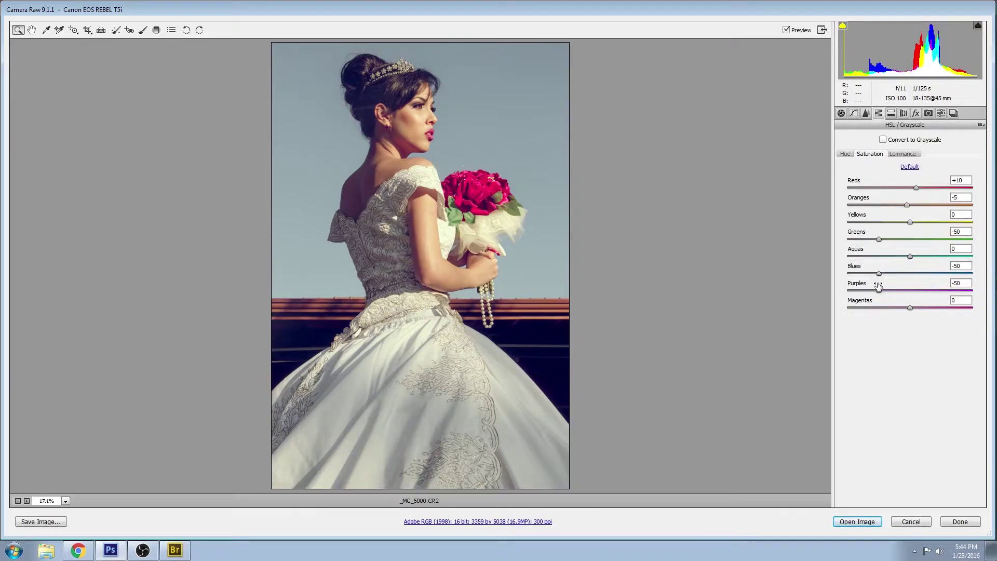
Step: Darken the Magentas luminance to -21 and check the Camera Calibration settings
click(897, 154)
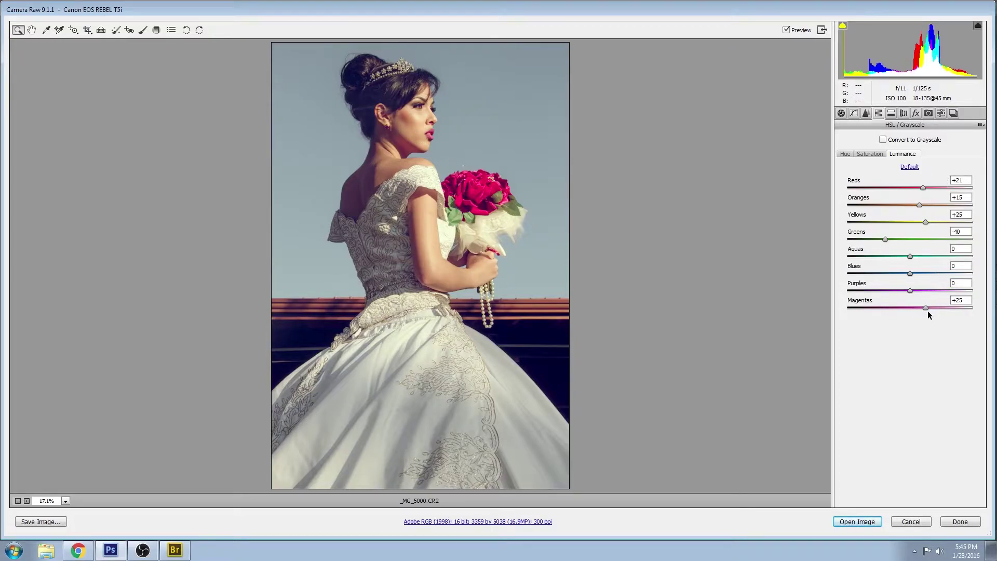
drag(925, 307, 897, 304)
click(892, 114)
click(932, 113)
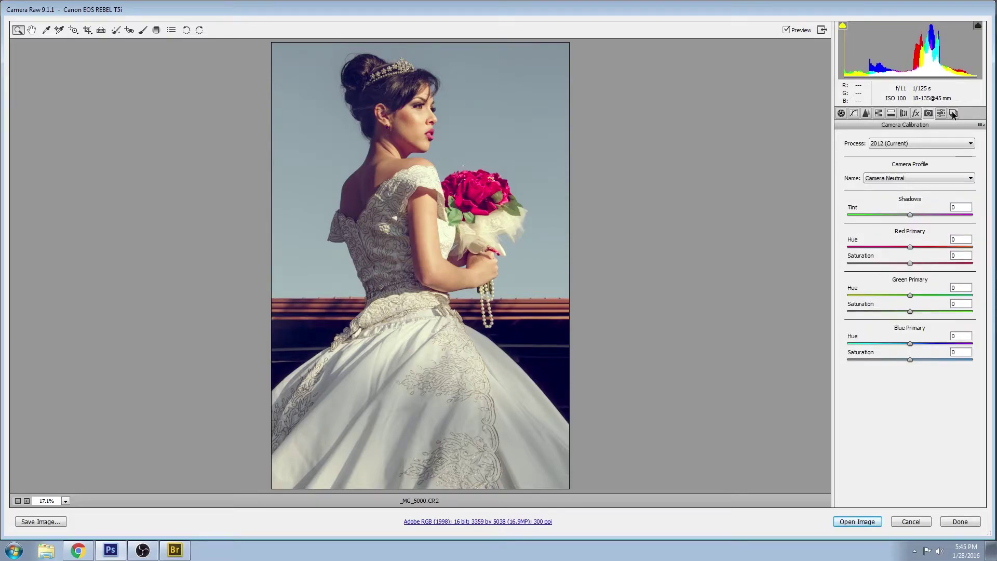
Step: Compare original and graded snapshots, then open the graded _MG_5000.CR2 in Photoshop
click(954, 113)
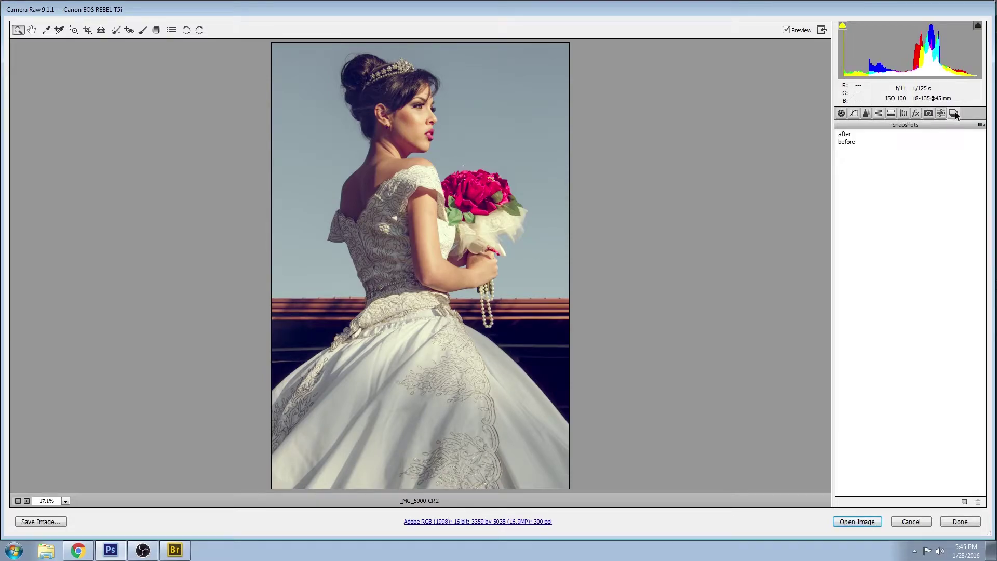
click(847, 134)
click(846, 141)
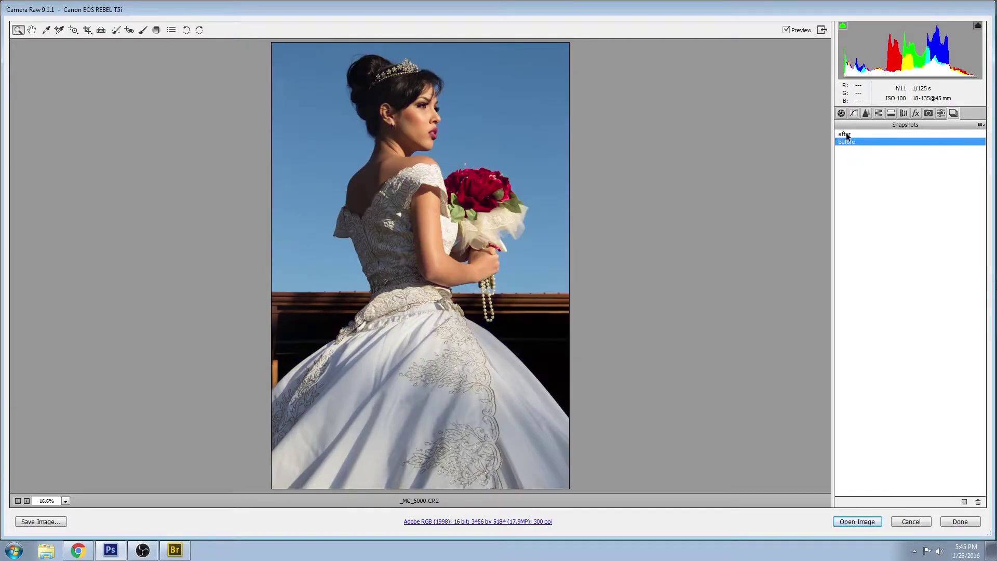
click(846, 135)
click(849, 142)
click(847, 135)
click(855, 521)
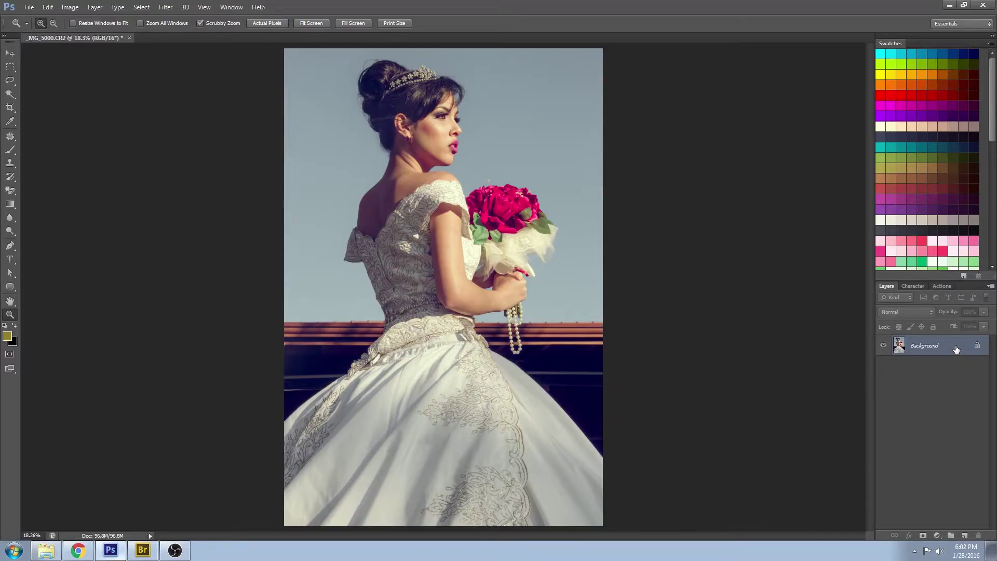
Step: Duplicate the Background layer, hide the top copy, and select Background copy
drag(957, 349, 964, 534)
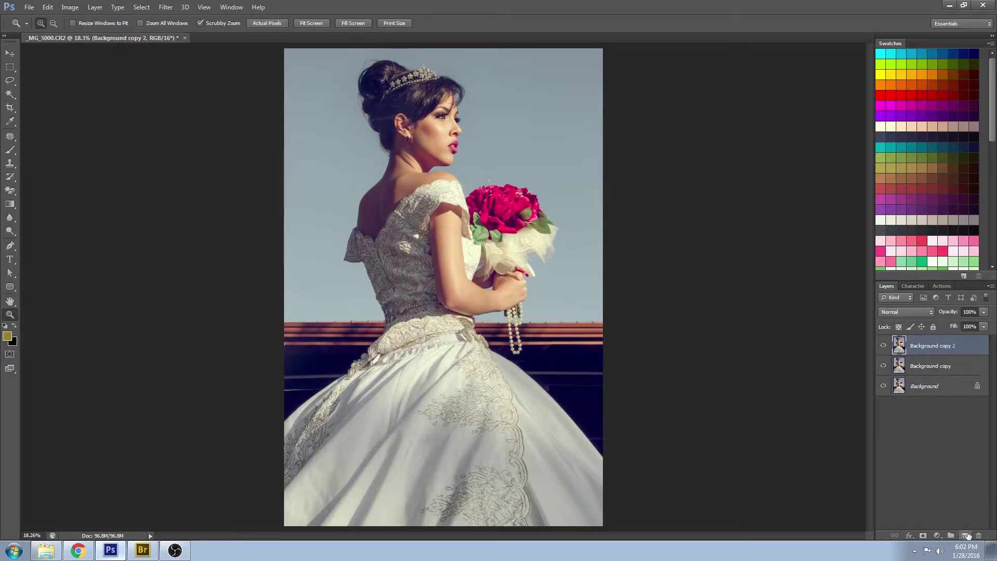
click(884, 345)
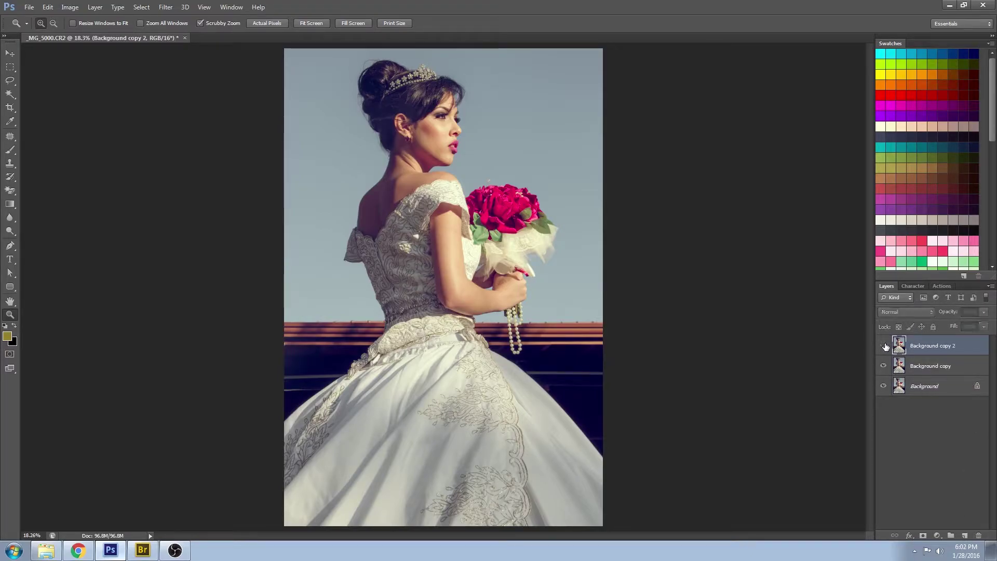
click(927, 367)
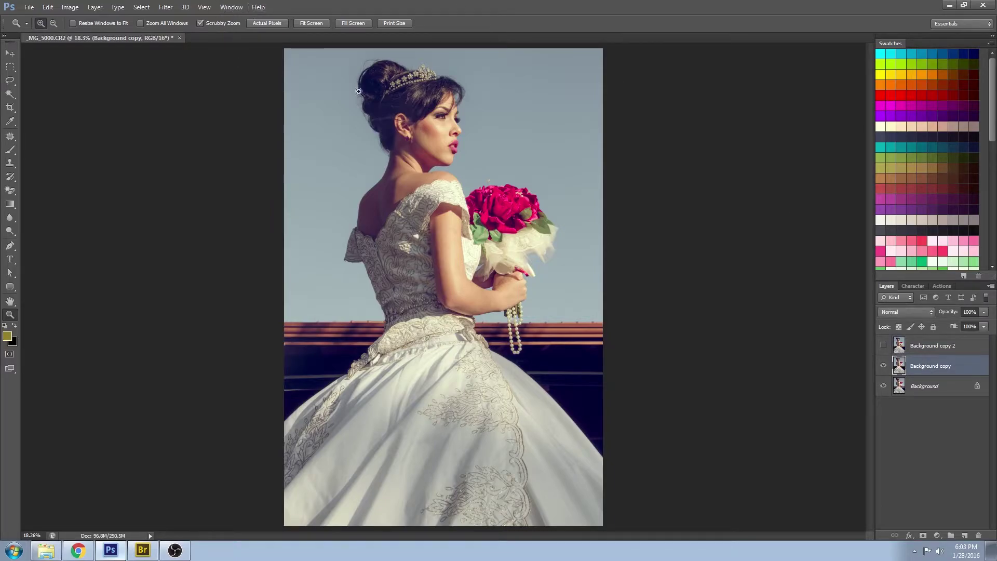
Step: Apply a 6.5-pixel Gaussian Blur to Background copy
click(167, 7)
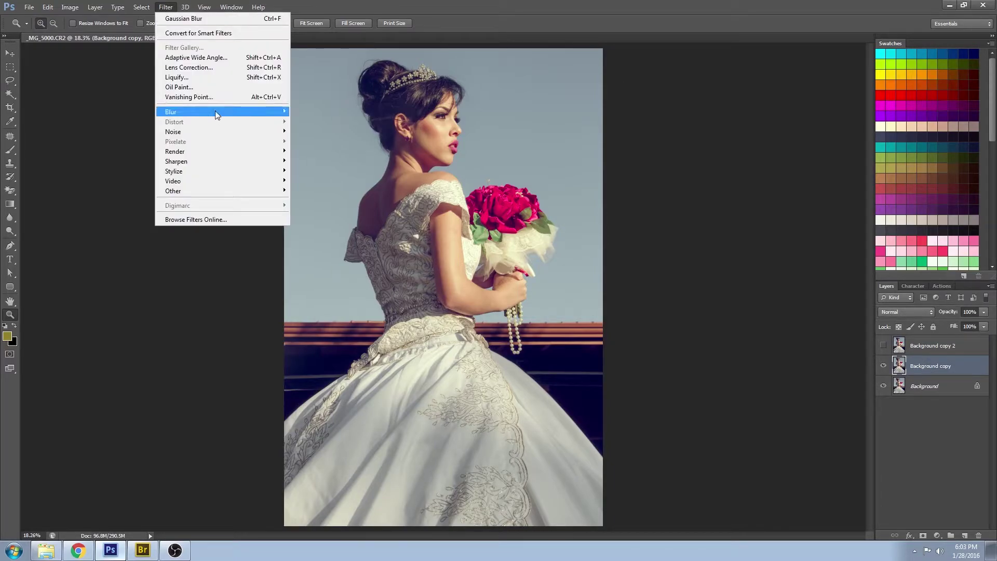
mouse_move(215, 111)
click(340, 186)
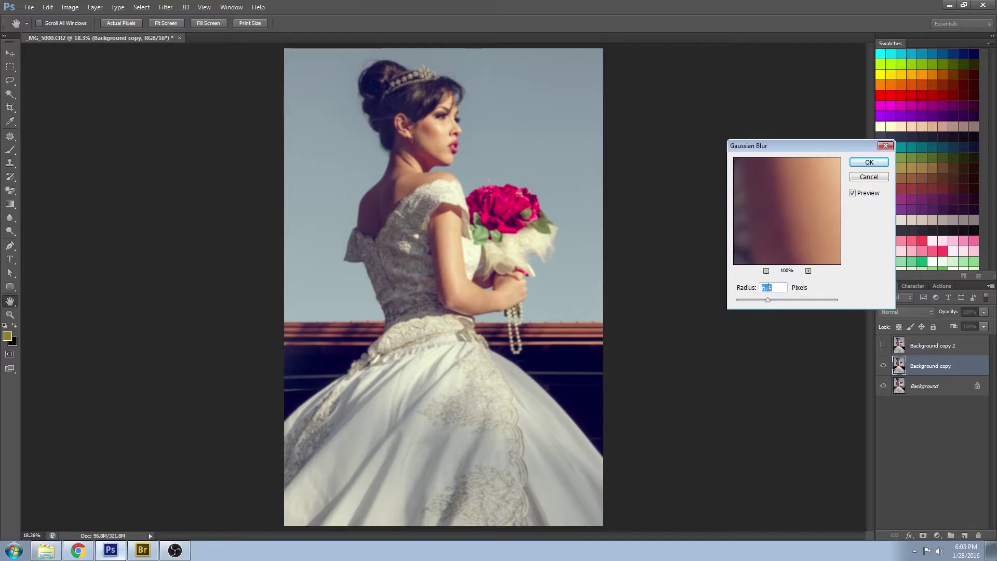
drag(767, 300, 769, 300)
text(5)
click(879, 162)
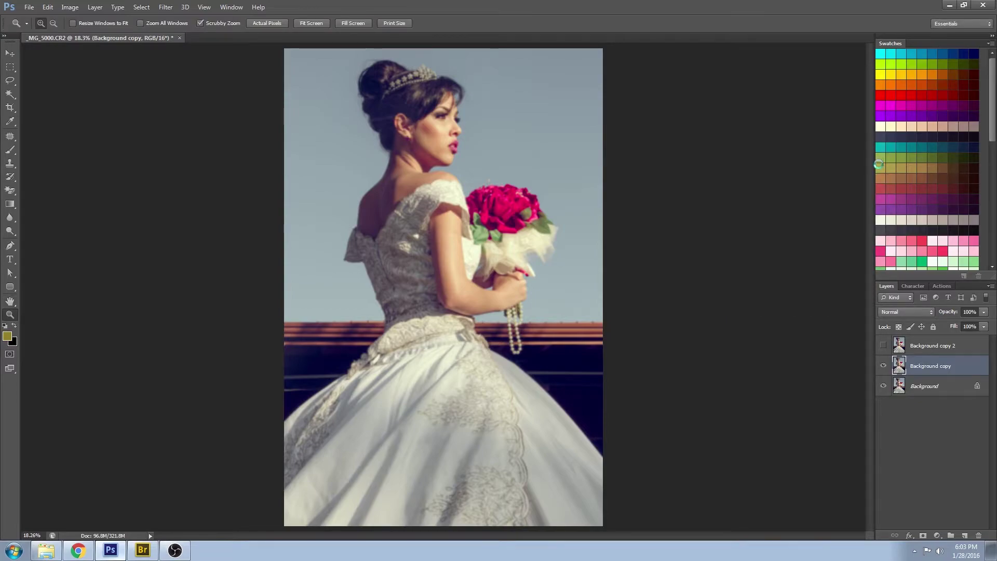
Step: Apply Image to Background copy 2: subtract Background copy at scale 2, offset 128
click(882, 346)
click(906, 347)
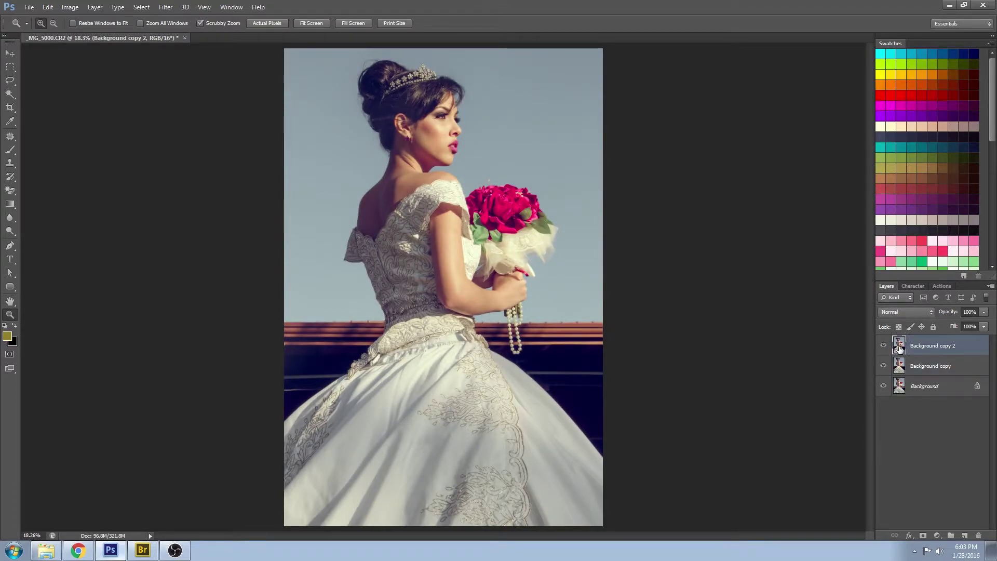
click(69, 8)
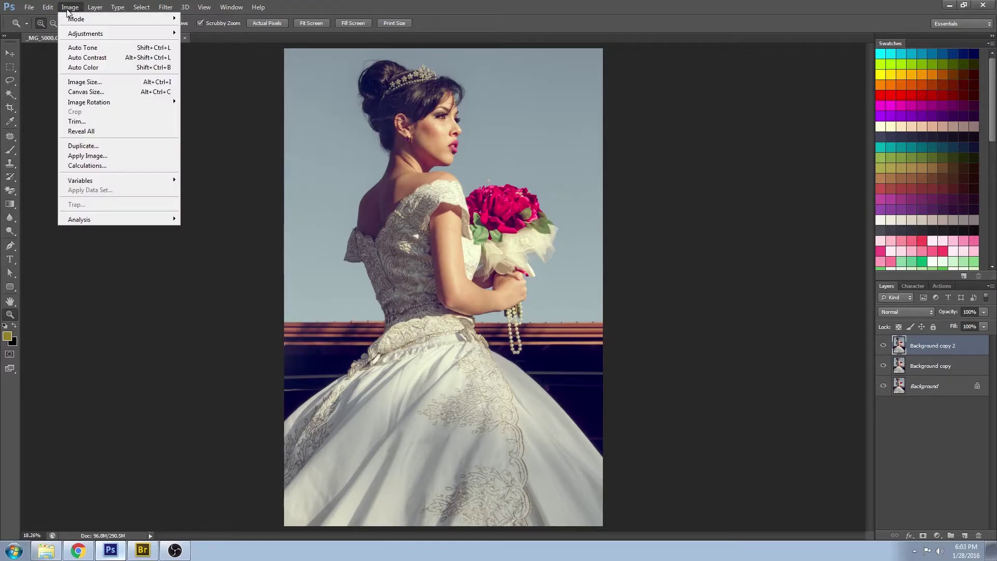
click(114, 157)
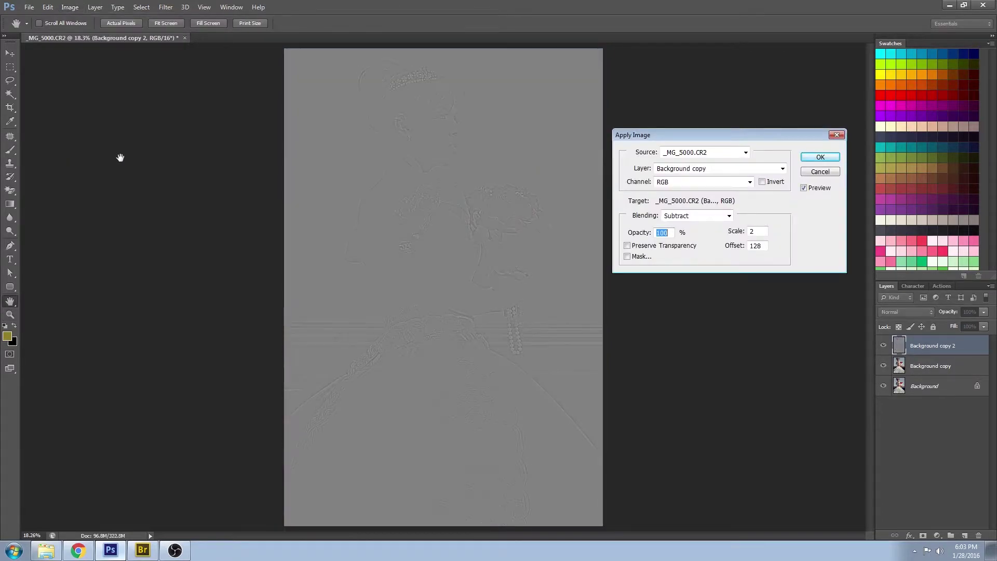
click(710, 169)
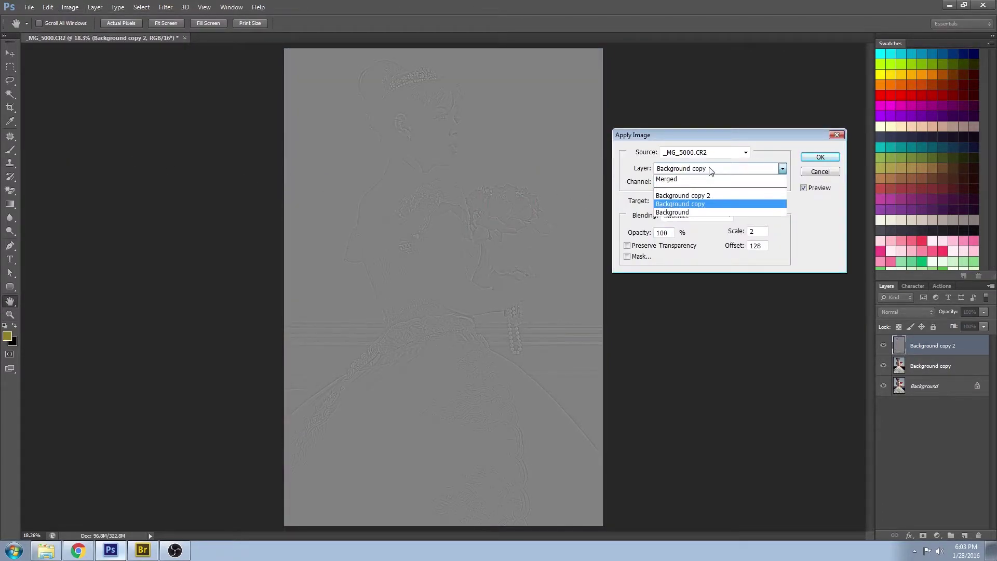
click(689, 205)
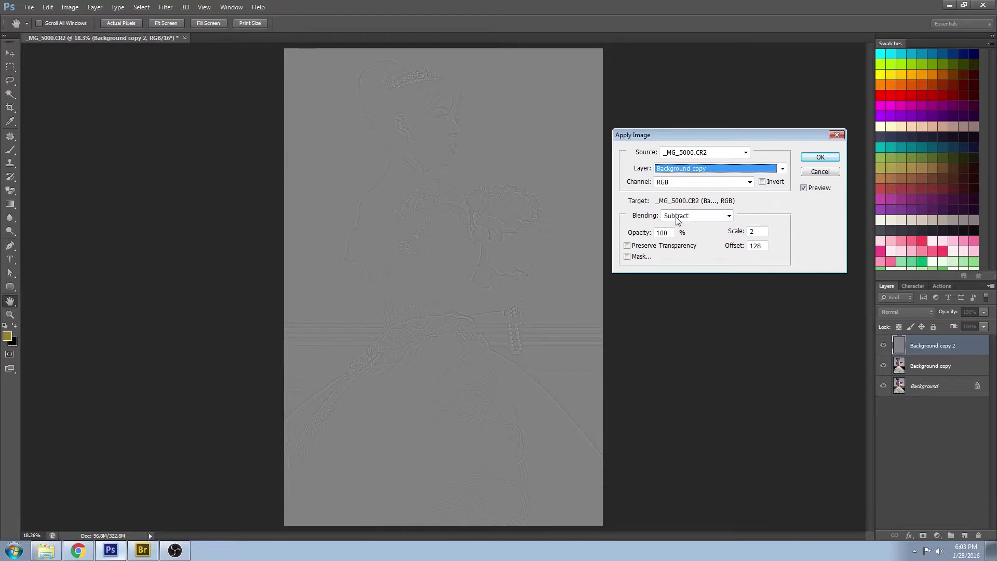
click(763, 231)
click(737, 248)
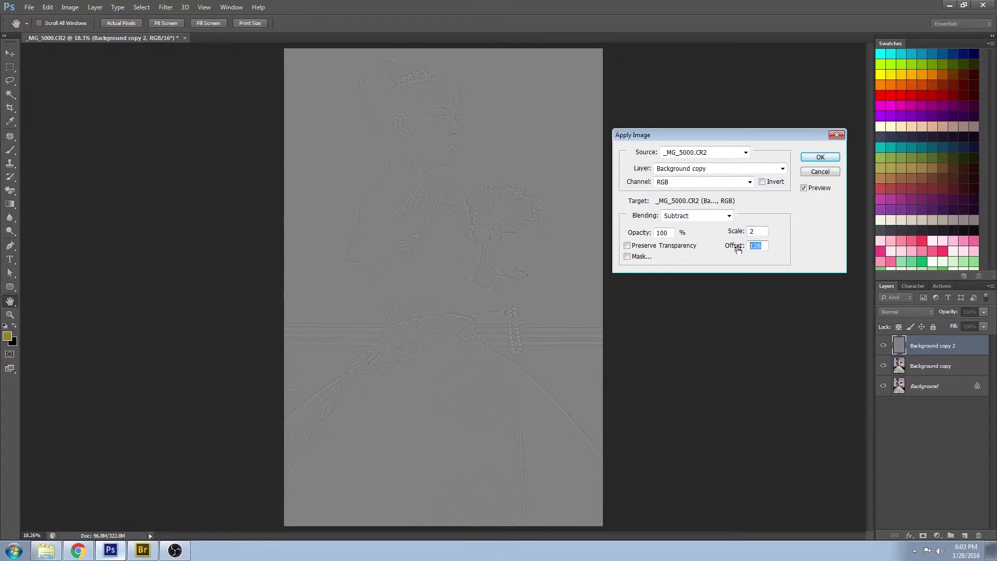
click(820, 157)
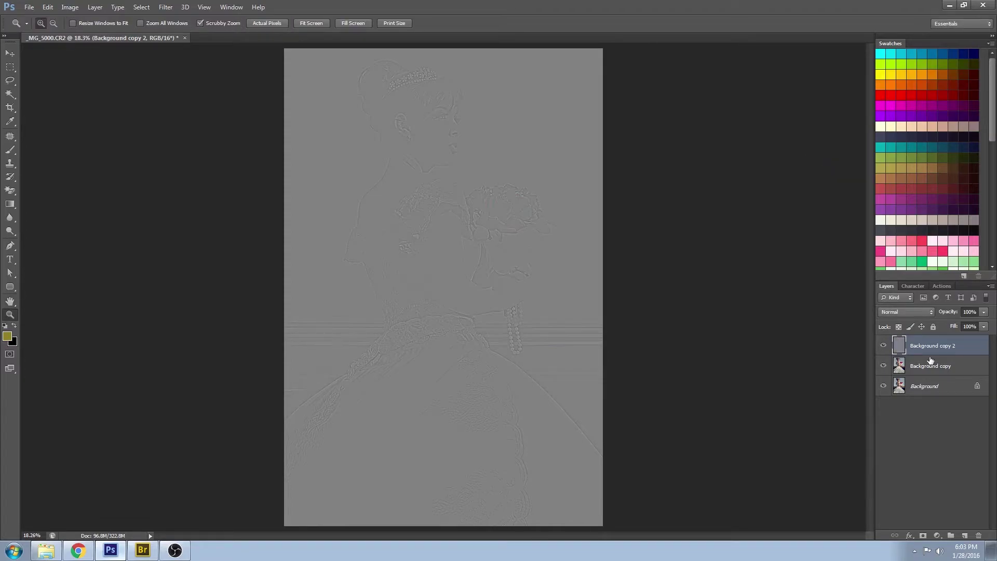
Step: Set Background copy 2 to Linear Light and add Background copy to the selection
click(907, 312)
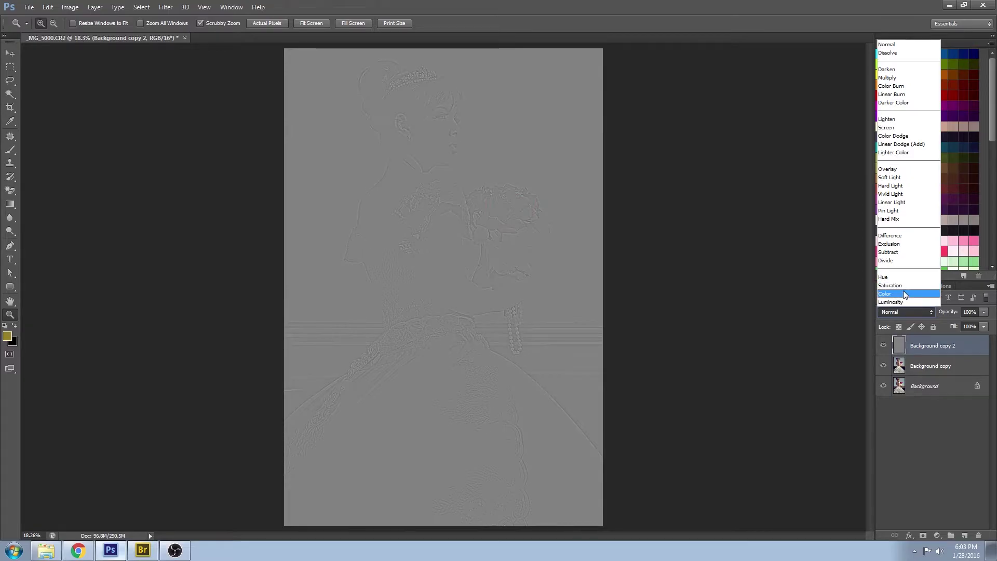
click(909, 203)
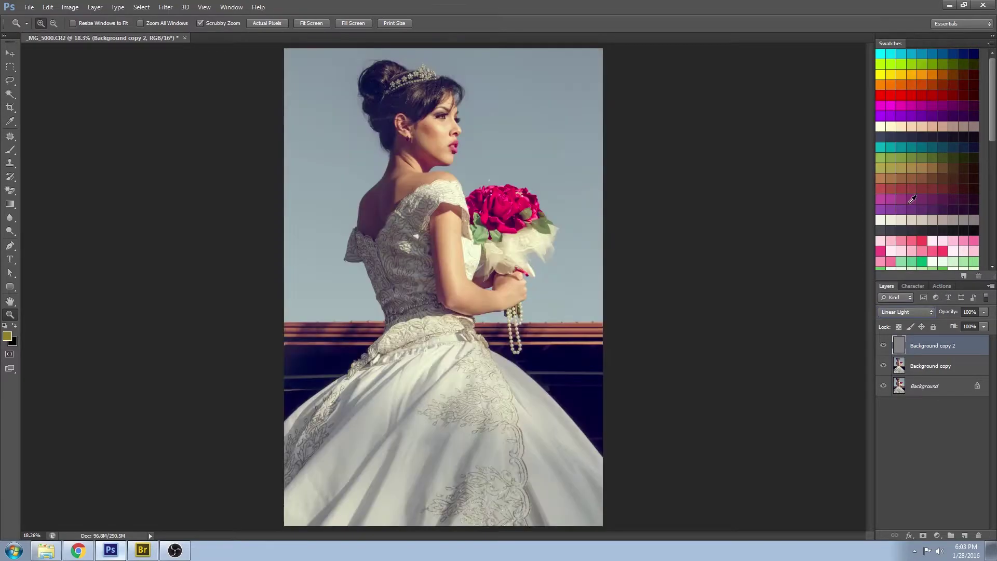
shift+click(955, 366)
Step: Group the two selected copy layers into a new group named 'Frq Sep'
click(991, 286)
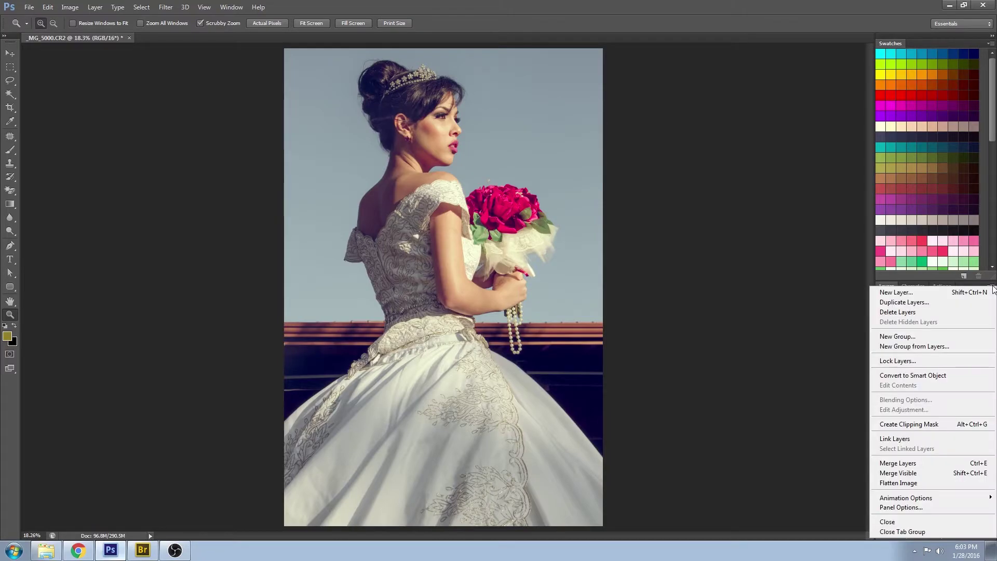
click(936, 347)
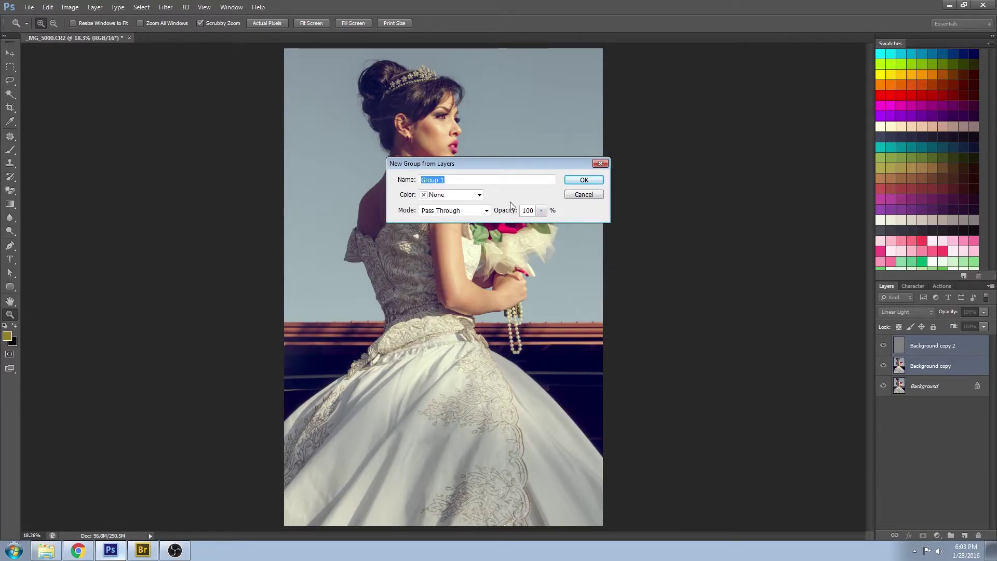
text(Fr)
text(Sep)
click(583, 180)
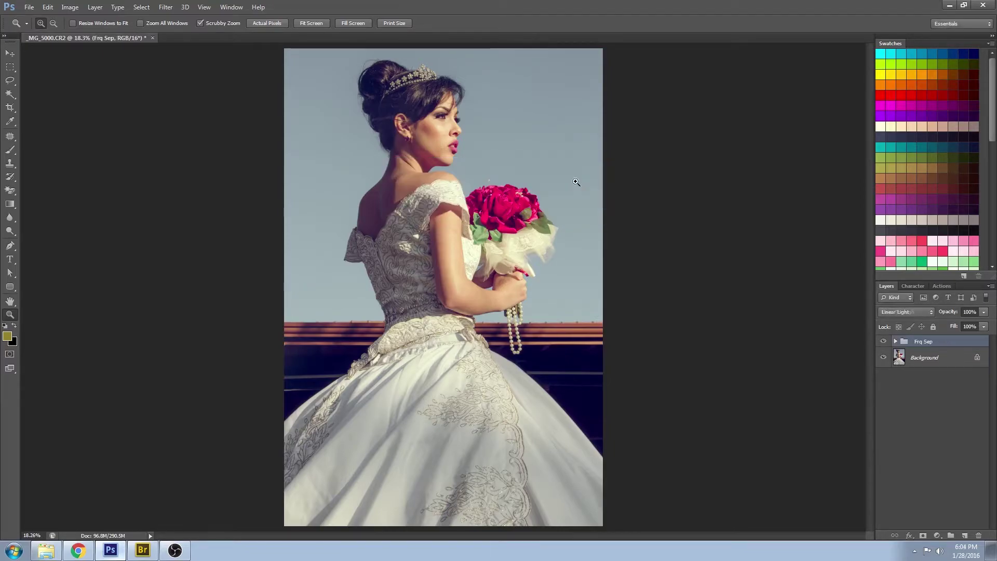
Step: Expand Frq Sep and hide the Background copy 2 texture layer
click(895, 341)
click(912, 357)
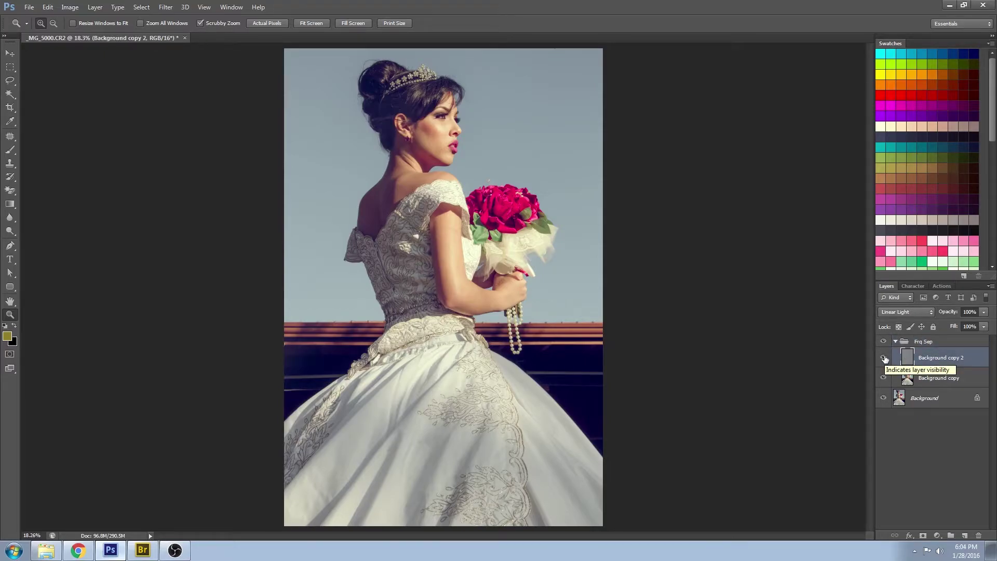
click(883, 357)
Step: On Background copy, zoom to the face and Gaussian-blur a lassoed cheek patch
click(909, 379)
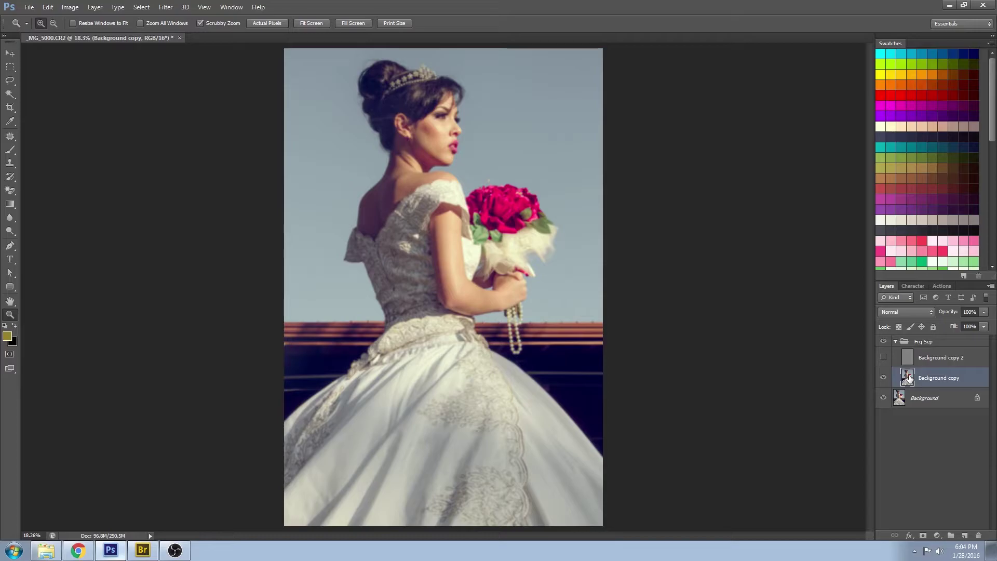
drag(456, 89, 484, 208)
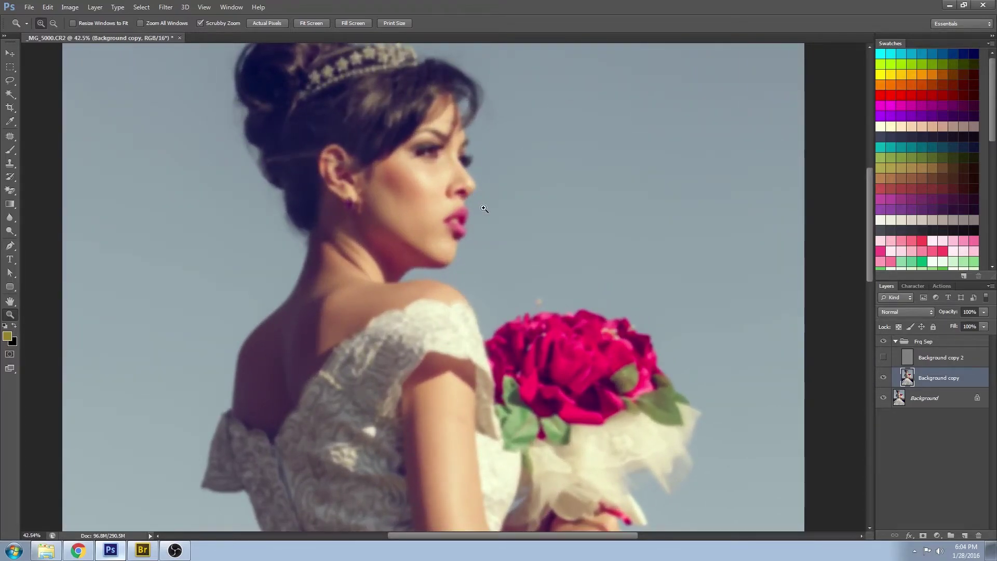
drag(516, 188, 544, 214)
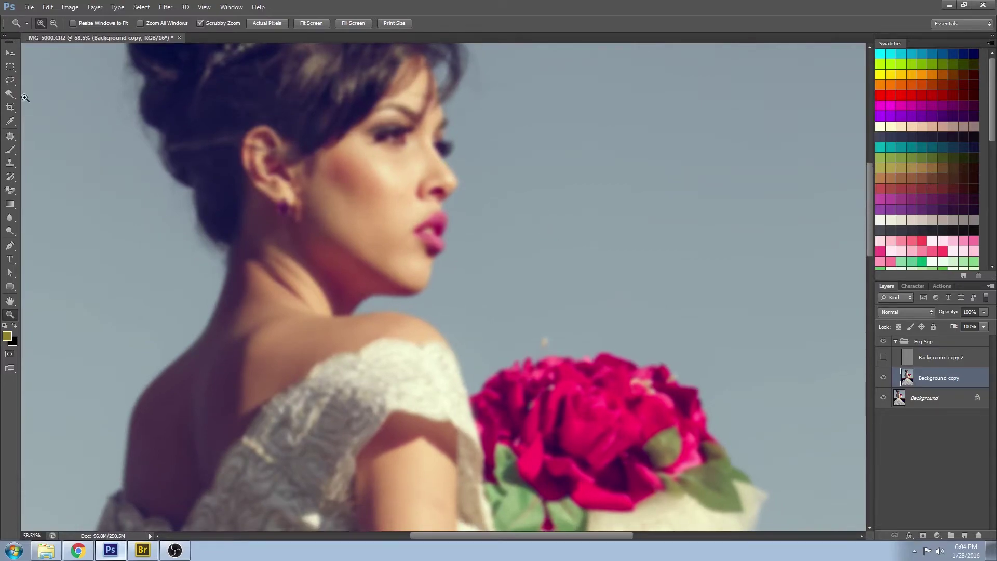
click(10, 81)
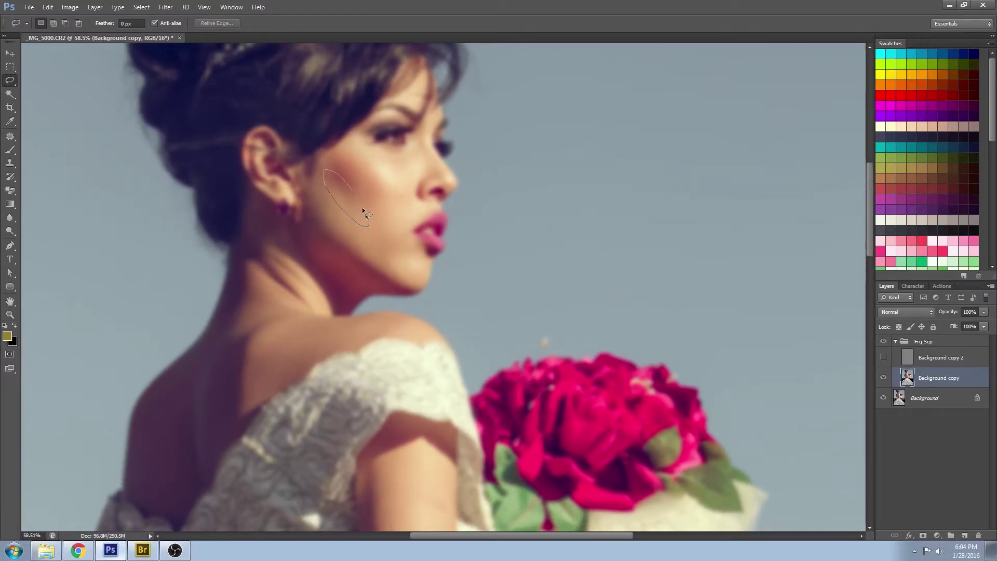
drag(363, 209, 349, 185)
click(165, 7)
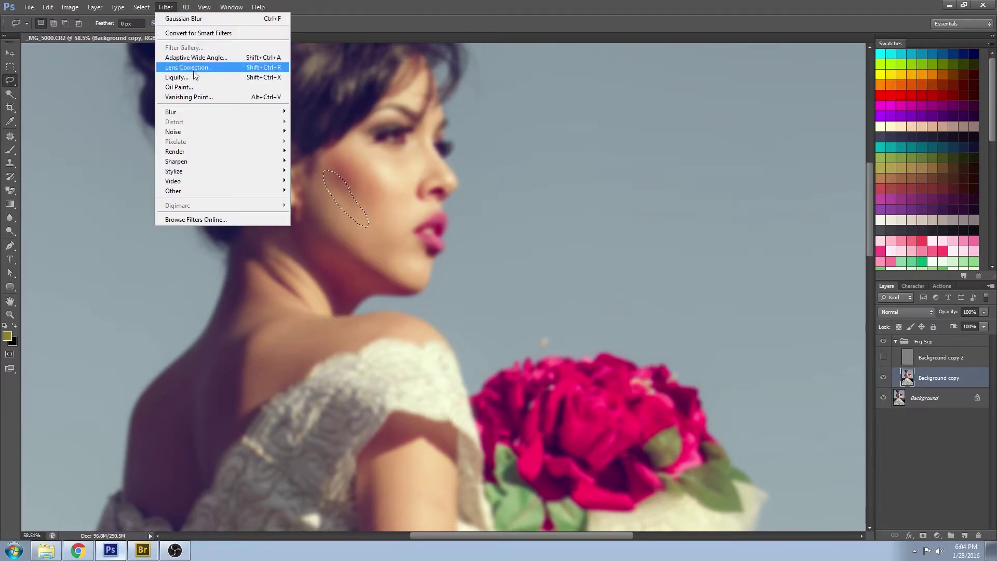
mouse_move(259, 113)
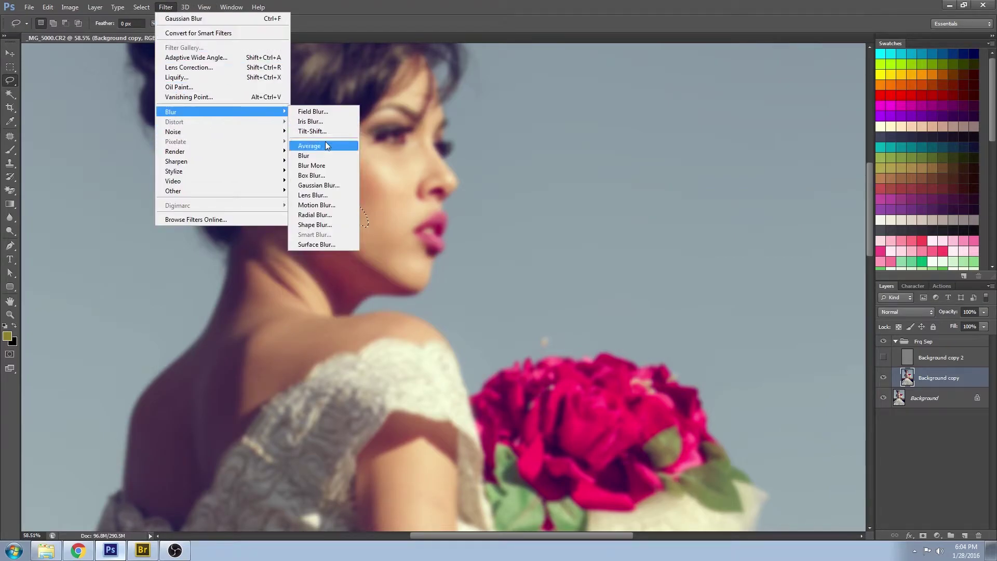
click(318, 185)
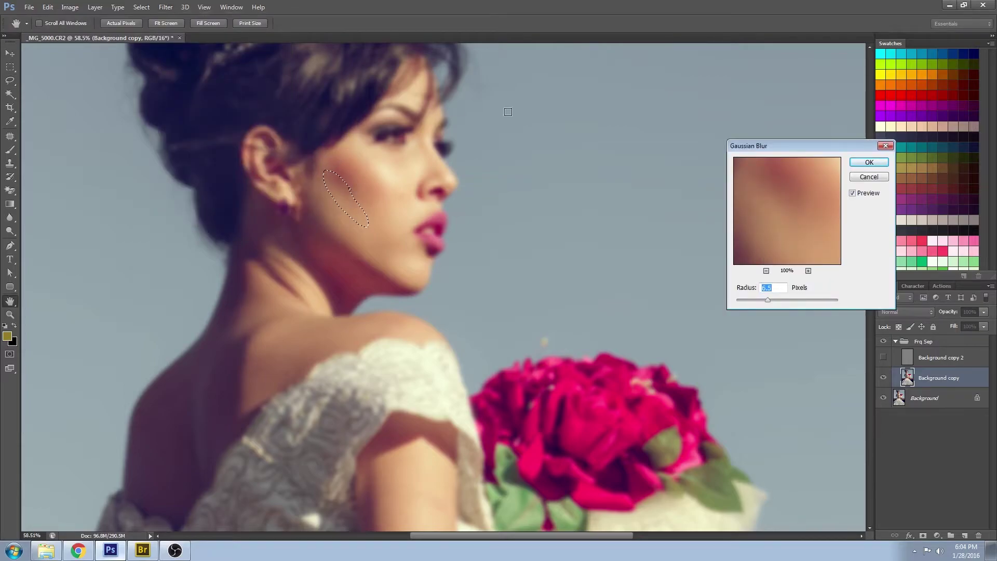
click(868, 163)
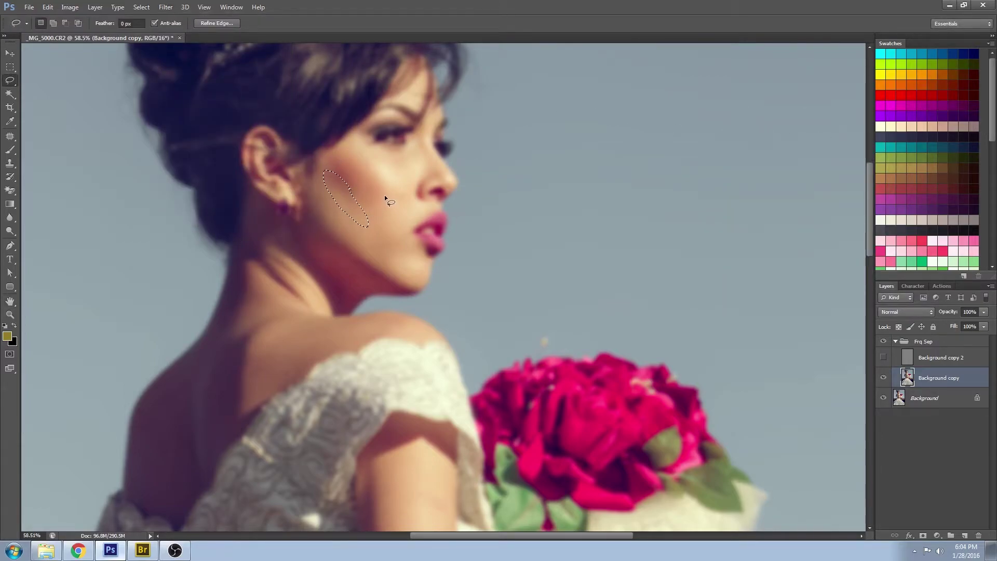
key(ctrl+d)
Step: Smooth further lassoed skin patches on the cheeks, beside the nose and on the chin
drag(342, 179, 341, 152)
key(ctrl+d)
drag(338, 168, 343, 203)
key(ctrl+d)
key(ctrl+d)
drag(324, 165, 327, 167)
key(ctrl+d)
drag(354, 171, 382, 206)
key(ctrl+d)
drag(395, 169, 400, 196)
key(ctrl+d)
key(ctrl+d)
drag(418, 162, 414, 166)
key(ctrl+d)
drag(414, 254, 415, 256)
key(ctrl+d)
mouse_move(321, 208)
mouse_down()
mouse_move(365, 232)
mouse_move(335, 231)
mouse_up()
key(ctrl+d)
key(ctrl+d)
drag(398, 216, 400, 217)
key(ctrl+d)
drag(368, 179, 363, 198)
Step: Move the view down and smooth a skin patch by the shoulder
key(ctrl+d)
scroll(527, 211, down, 3)
scroll(526, 211, left, 3)
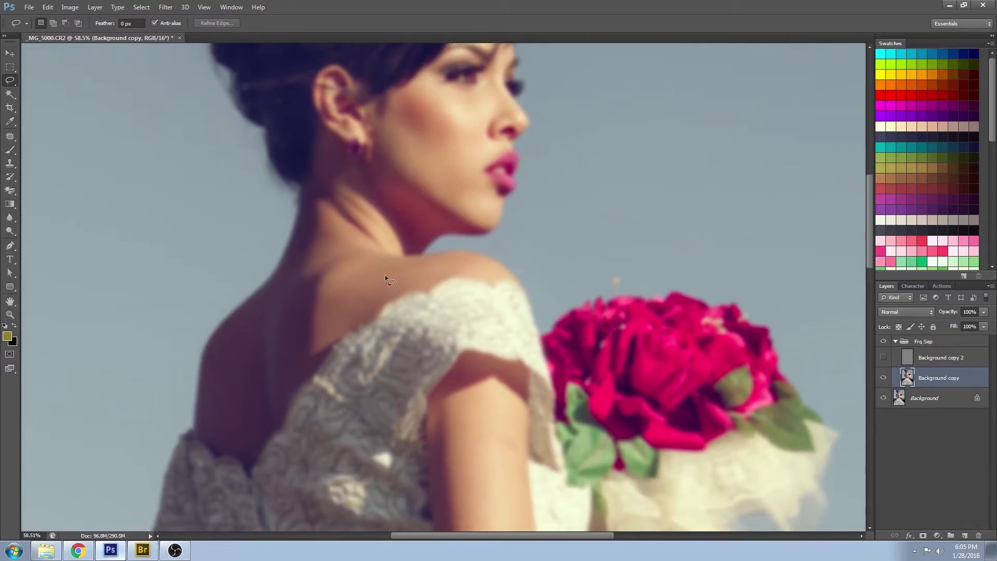
drag(385, 275, 407, 263)
Step: Smooth lassoed skin patches on the shoulder and near the neck
key(ctrl+d)
mouse_move(341, 306)
mouse_down()
mouse_move(337, 284)
mouse_move(388, 273)
mouse_up()
key(ctrl+d)
key(ctrl+d)
key(ctrl+d)
drag(330, 294, 358, 275)
key(ctrl+d)
key(ctrl+d)
mouse_move(335, 232)
mouse_down()
mouse_move(325, 244)
mouse_move(337, 243)
mouse_up()
key(ctrl+d)
key(ctrl+d)
mouse_move(557, 272)
mouse_down()
mouse_move(475, 192)
mouse_move(462, 200)
mouse_up()
Step: Smooth a series of lassoed skin patches along the bride's arm
drag(429, 321, 431, 324)
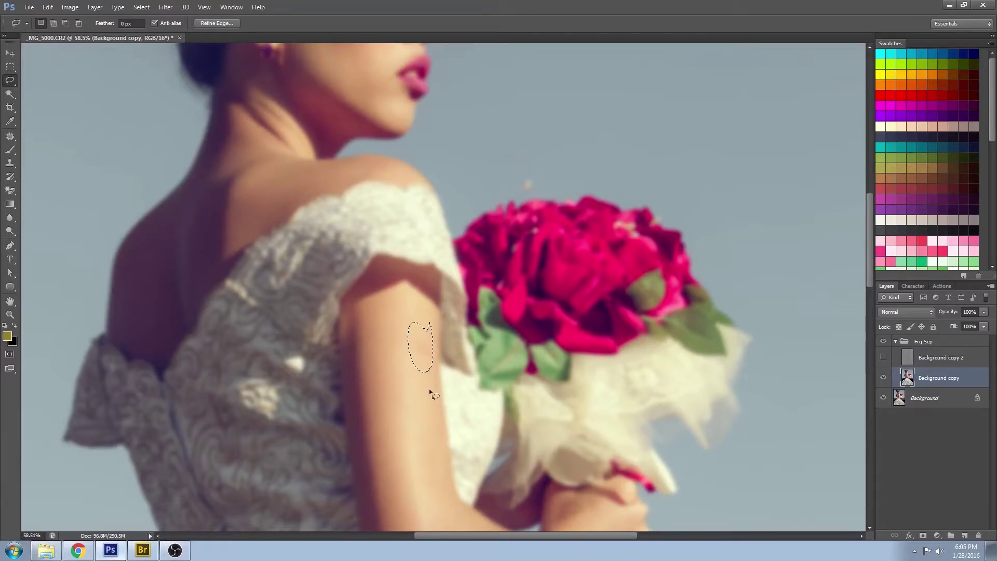
key(ctrl+d)
drag(418, 365, 429, 357)
key(ctrl+d)
mouse_move(459, 412)
mouse_down()
mouse_move(451, 310)
mouse_move(402, 299)
mouse_move(418, 311)
mouse_up()
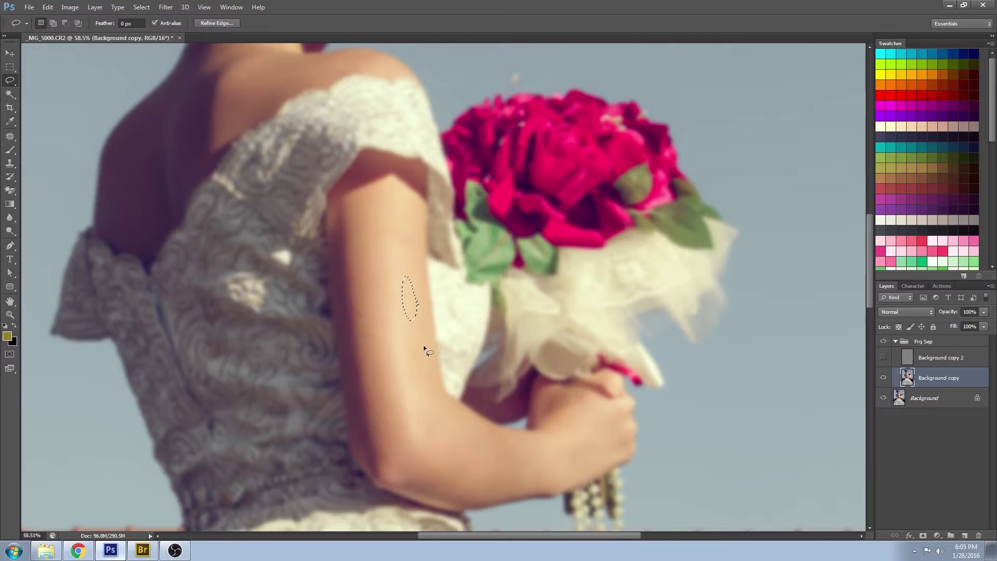
key(ctrl+d)
drag(414, 371, 378, 355)
key(ctrl+d)
mouse_move(370, 287)
mouse_down()
mouse_move(375, 244)
mouse_move(351, 252)
mouse_move(367, 216)
mouse_move(363, 304)
mouse_up()
drag(406, 259, 396, 223)
drag(429, 439, 425, 348)
click(449, 390)
drag(450, 390, 375, 248)
mouse_move(335, 341)
mouse_down()
mouse_move(375, 351)
mouse_move(340, 364)
mouse_up()
Step: Smooth more skin patches on the forearm, wrist and hand, deselecting each
click(373, 324)
click(353, 344)
click(431, 345)
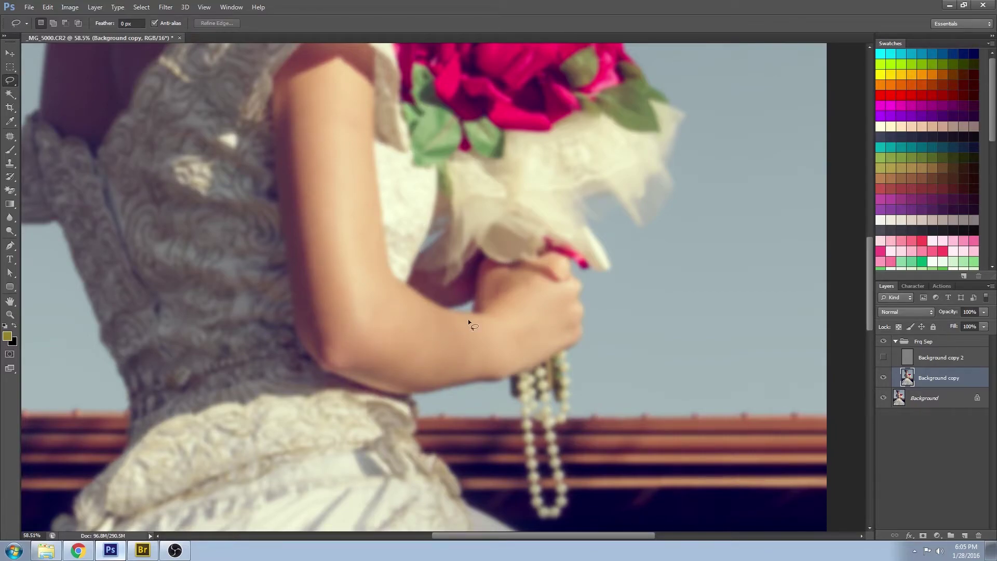
mouse_move(434, 382)
mouse_down()
mouse_move(438, 352)
mouse_move(468, 368)
mouse_up()
click(493, 351)
click(540, 332)
drag(543, 322, 542, 325)
click(558, 300)
drag(507, 278, 541, 296)
click(540, 286)
click(486, 296)
Step: Pan around the arm and bouquet and smooth one final arm patch
drag(496, 354, 585, 362)
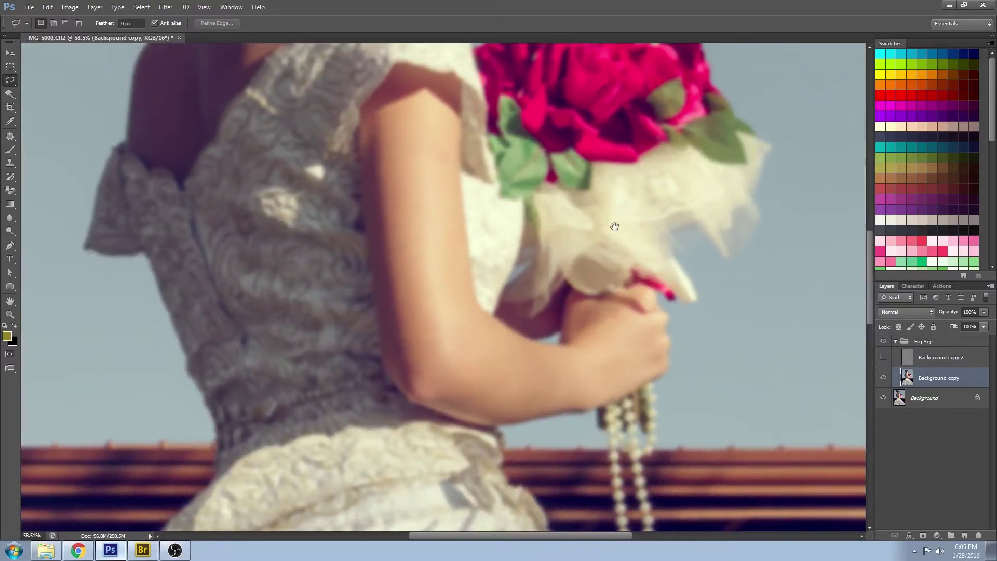
mouse_move(400, 219)
mouse_down()
mouse_move(496, 238)
mouse_move(500, 405)
mouse_up()
click(416, 234)
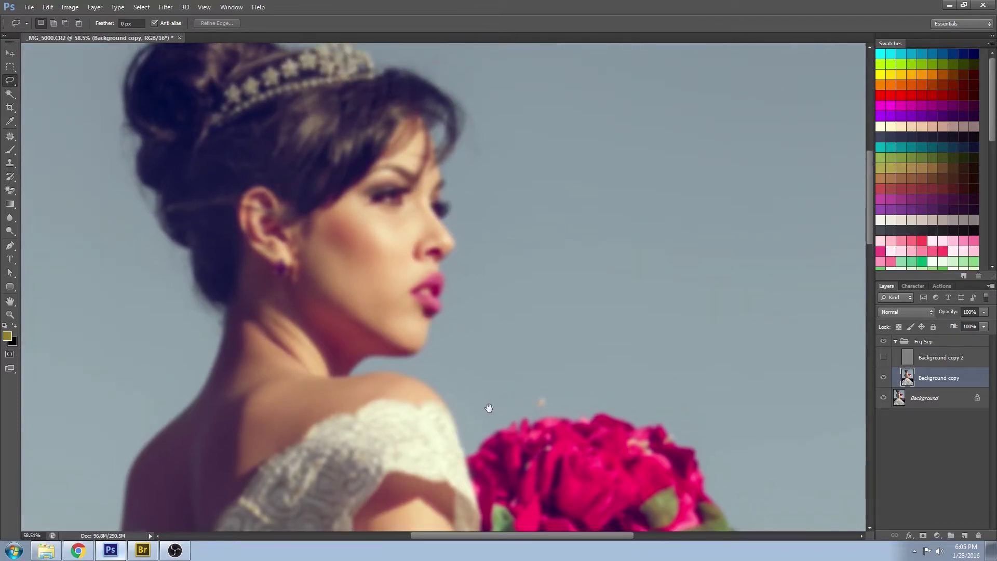
Step: Hide the blurred Background copy and make Background copy 2 visible, active and zoomed on the face
click(883, 378)
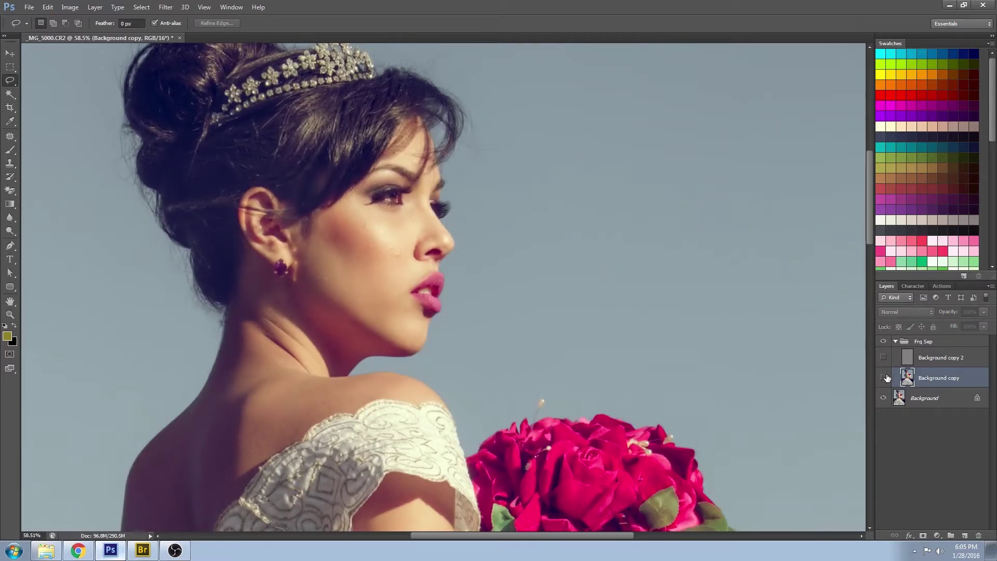
click(883, 358)
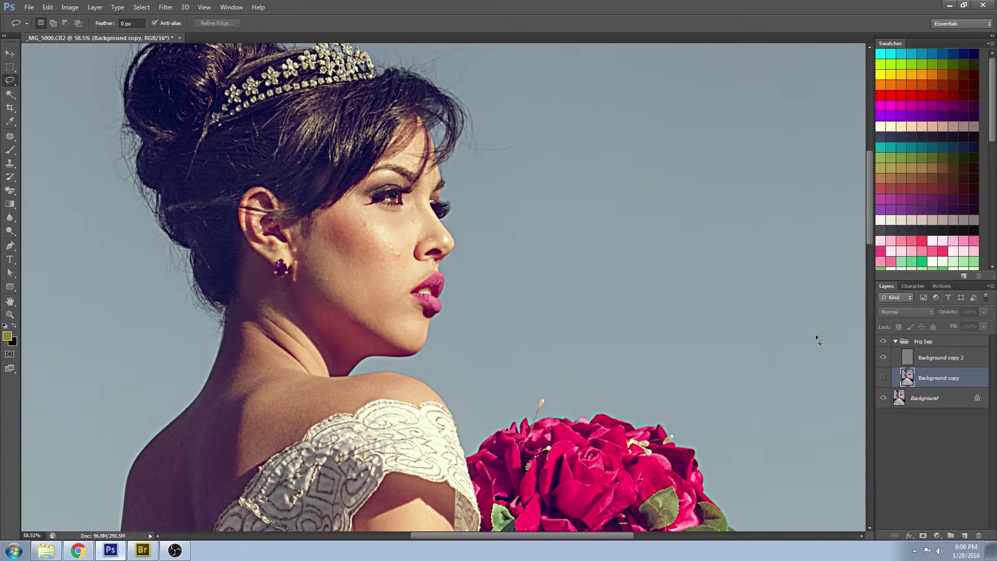
click(10, 315)
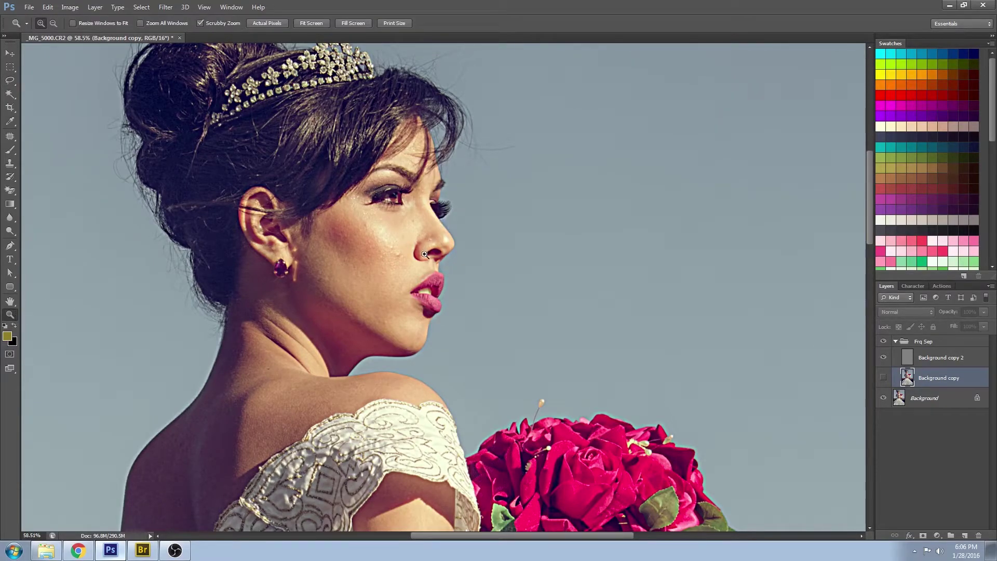
drag(427, 233, 460, 271)
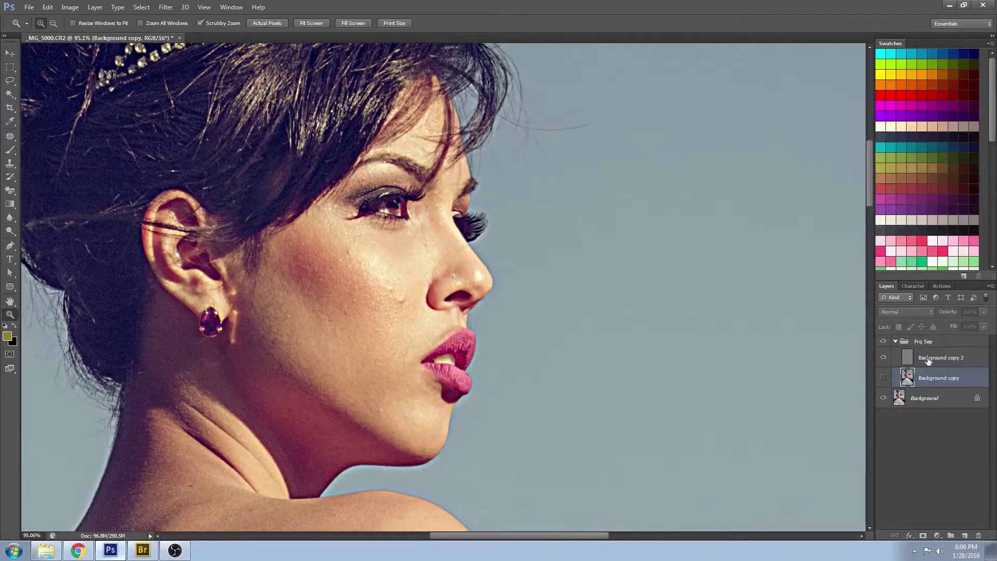
click(907, 357)
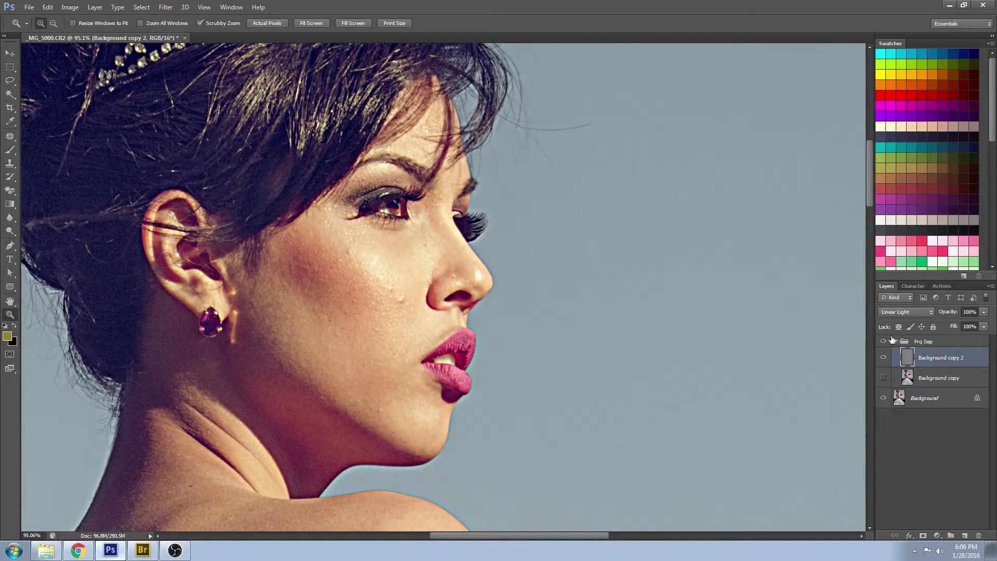
Step: Use the Spot Healing Brush to heal blemishes on the cheek, jaw, neck and above the upper lip
click(11, 137)
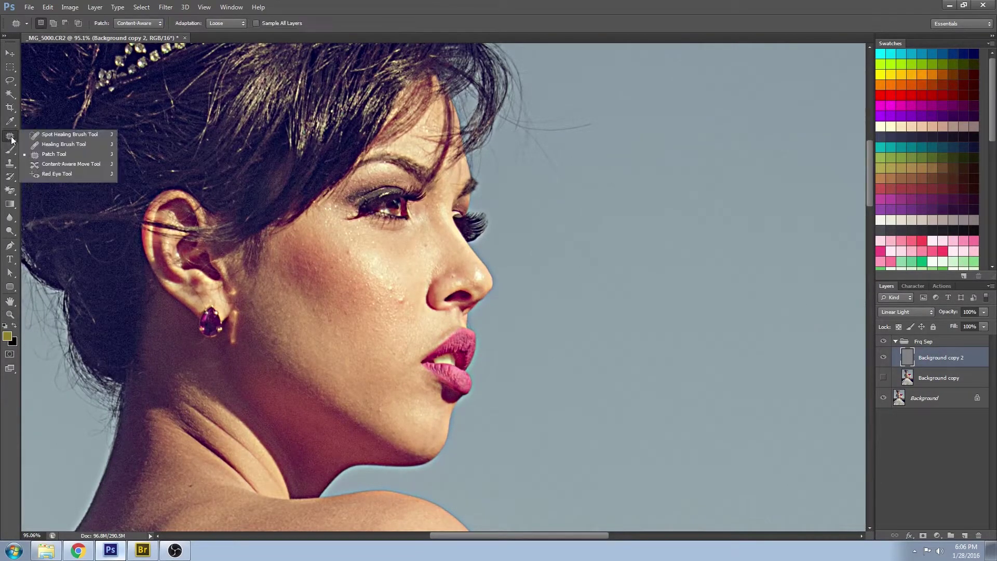
click(84, 135)
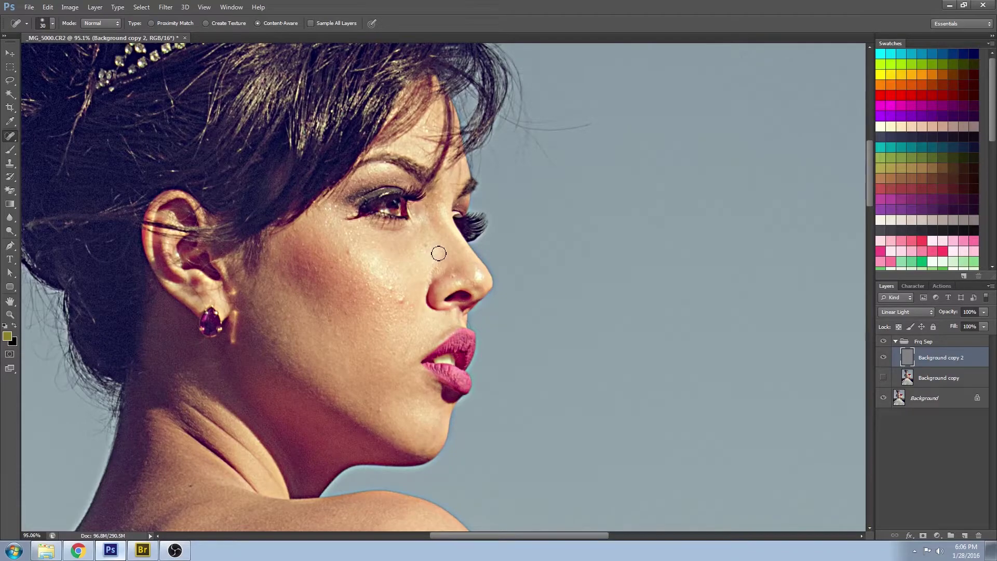
key(bracketleft)
click(405, 303)
key(bracketleft)
key(bracketleft)
click(317, 265)
click(318, 264)
key(bracketright)
click(280, 344)
key(bracketleft)
drag(131, 456, 145, 457)
key(bracketright)
drag(435, 393, 490, 263)
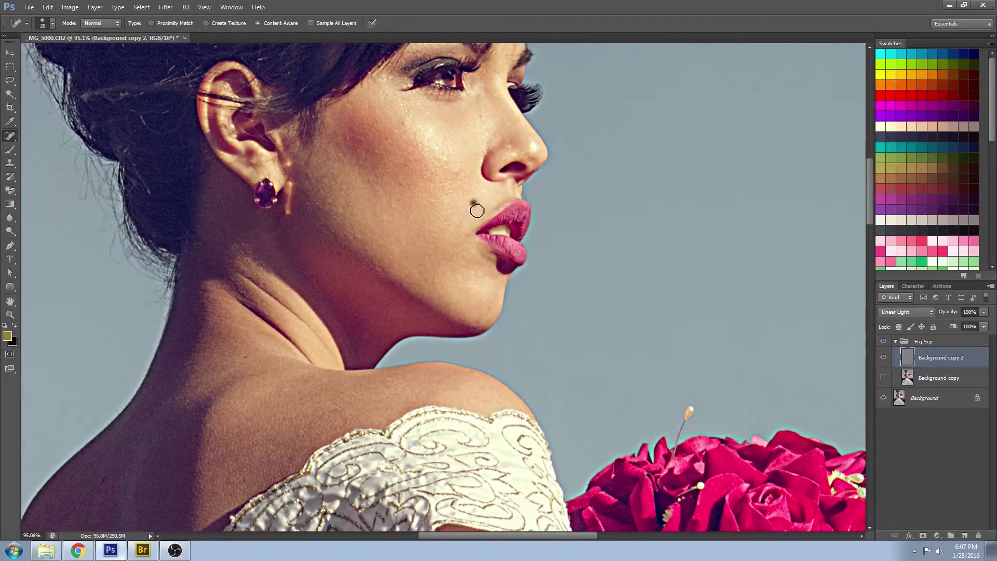
click(475, 204)
Step: Heal the small spots and the short mark on the bride's arm
scroll(469, 271, up, 2)
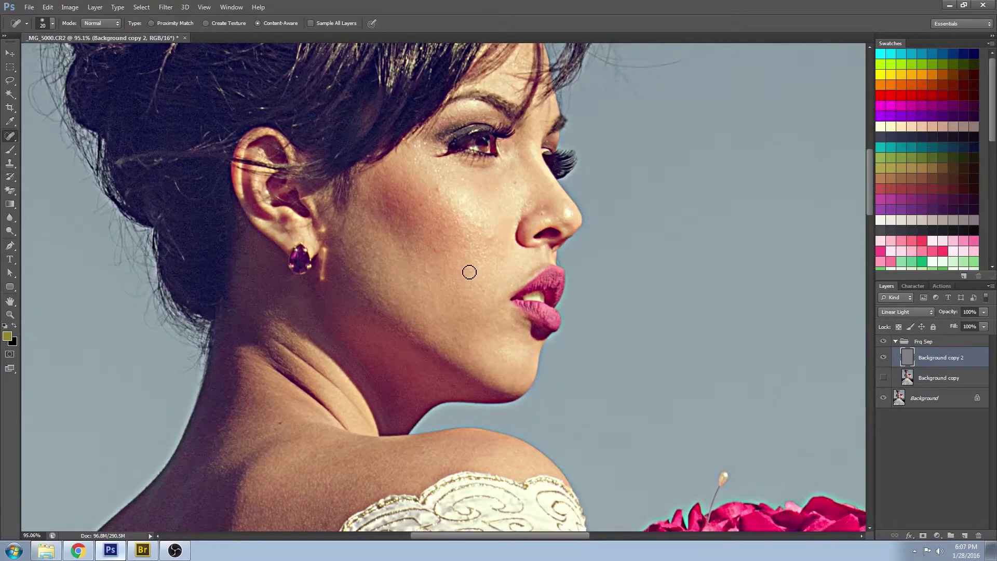
scroll(432, 288, up, 3)
scroll(432, 289, right, 5)
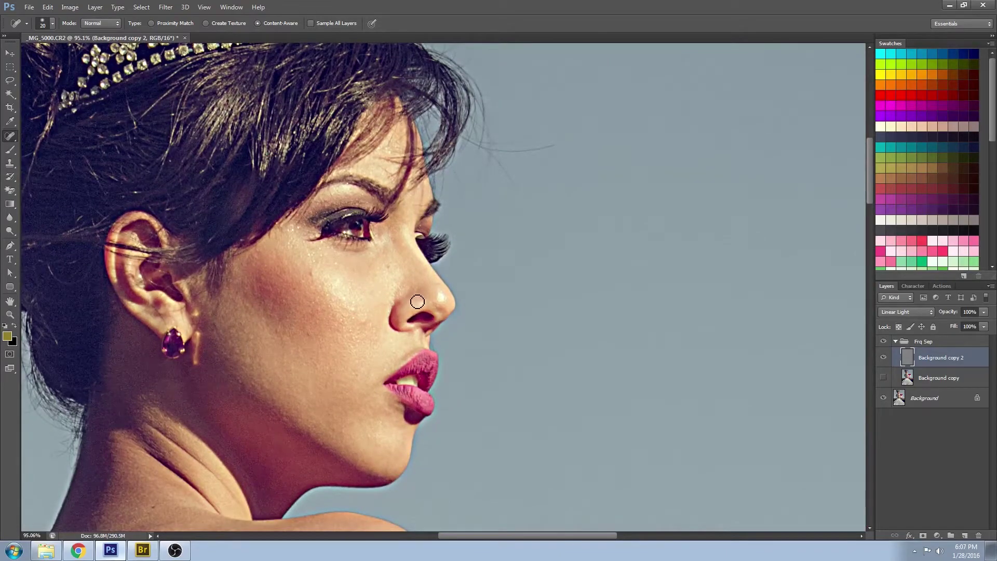
scroll(454, 263, down, 10)
scroll(454, 262, left, 8)
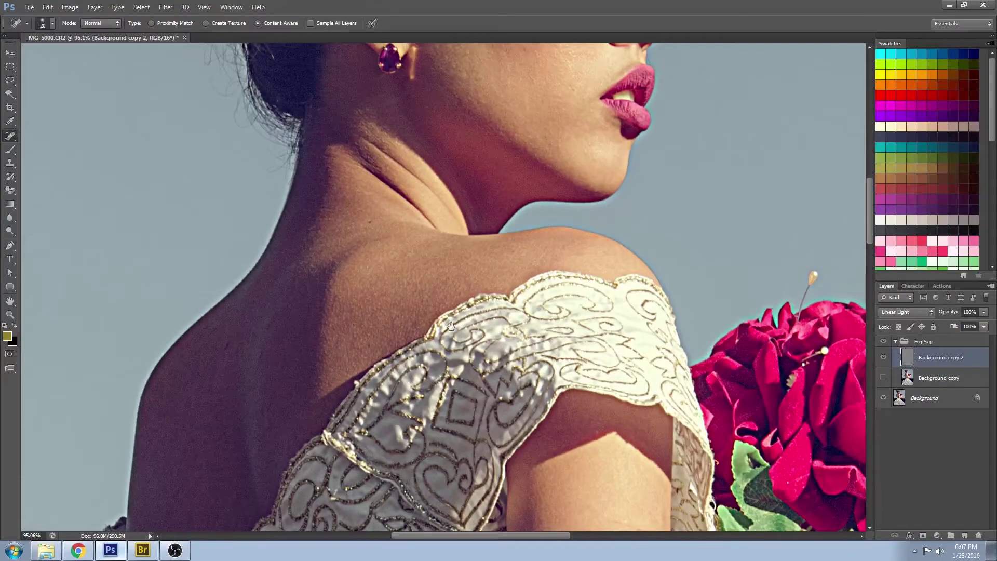
scroll(450, 326, down, 3)
scroll(476, 416, down, 7)
scroll(476, 415, right, 6)
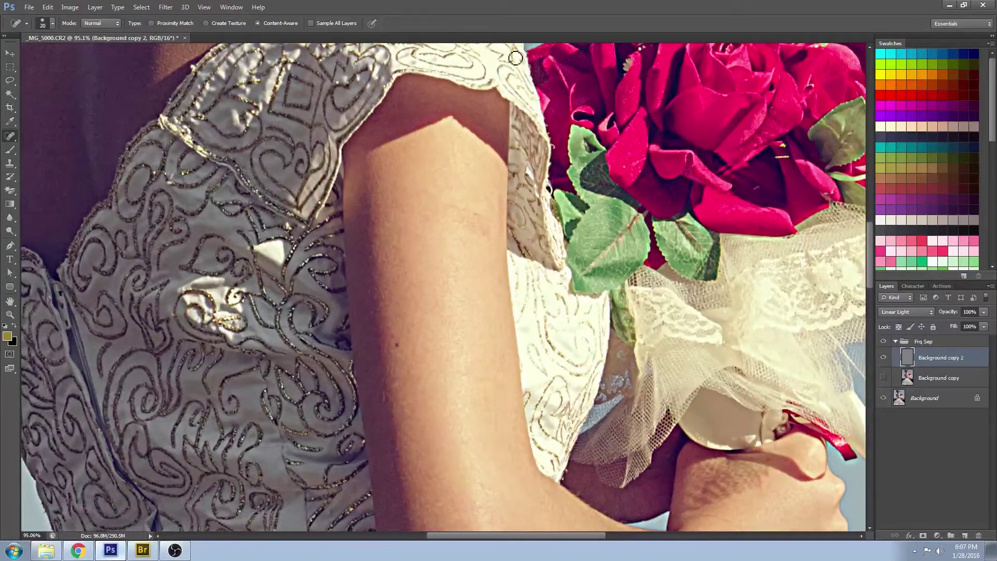
drag(446, 205, 496, 223)
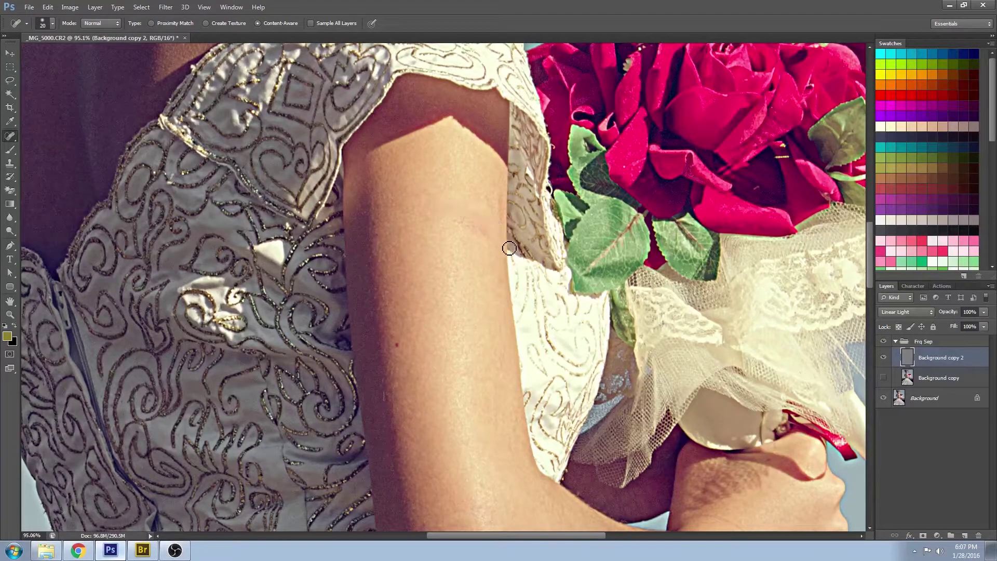
mouse_move(469, 213)
mouse_down()
mouse_move(522, 181)
mouse_move(493, 184)
mouse_move(472, 204)
mouse_up()
click(489, 219)
scroll(580, 136, down, 5)
drag(405, 249, 405, 224)
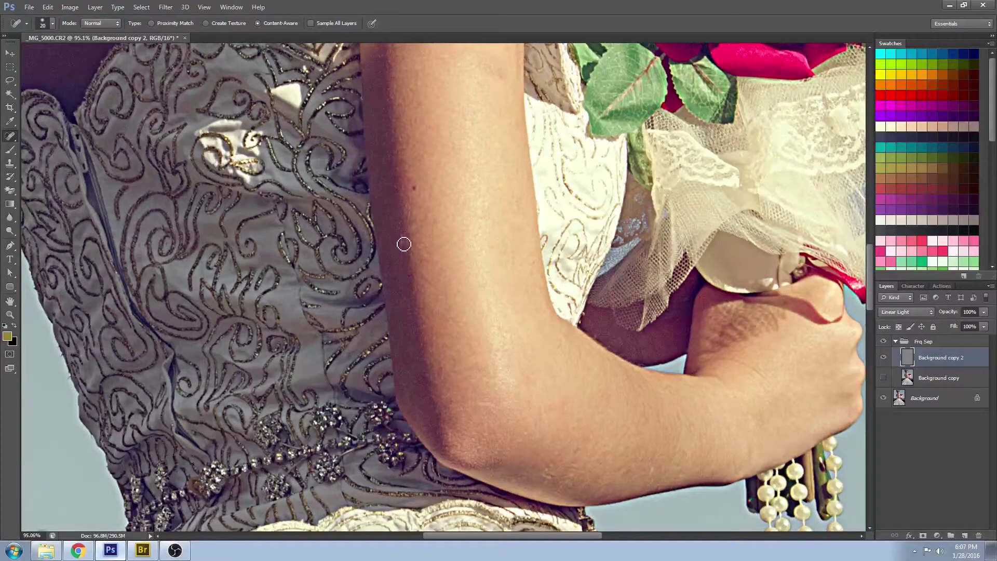
Step: Try outlining a patch area on the arm with the Patch Tool
right_click(10, 138)
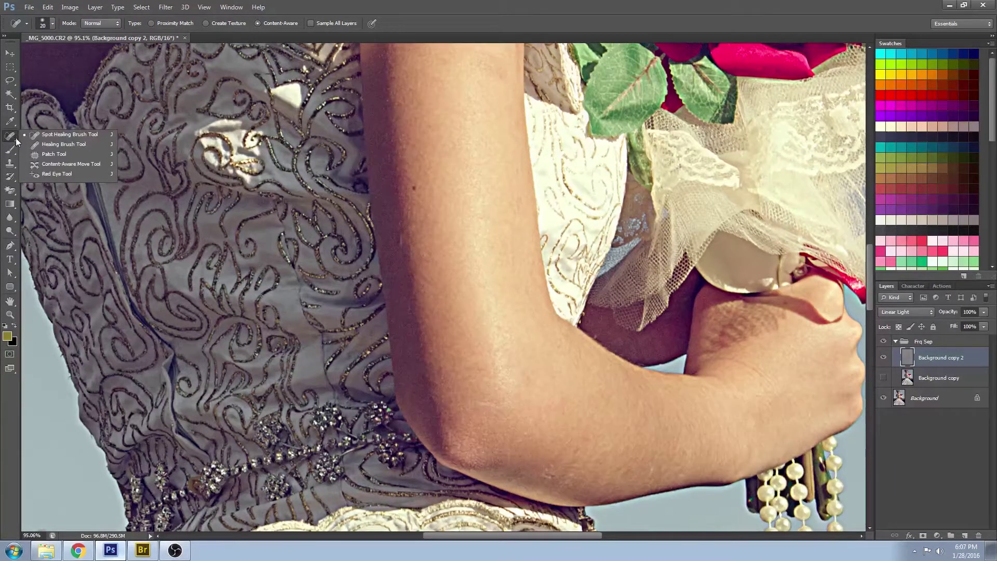
click(41, 154)
drag(400, 230, 407, 282)
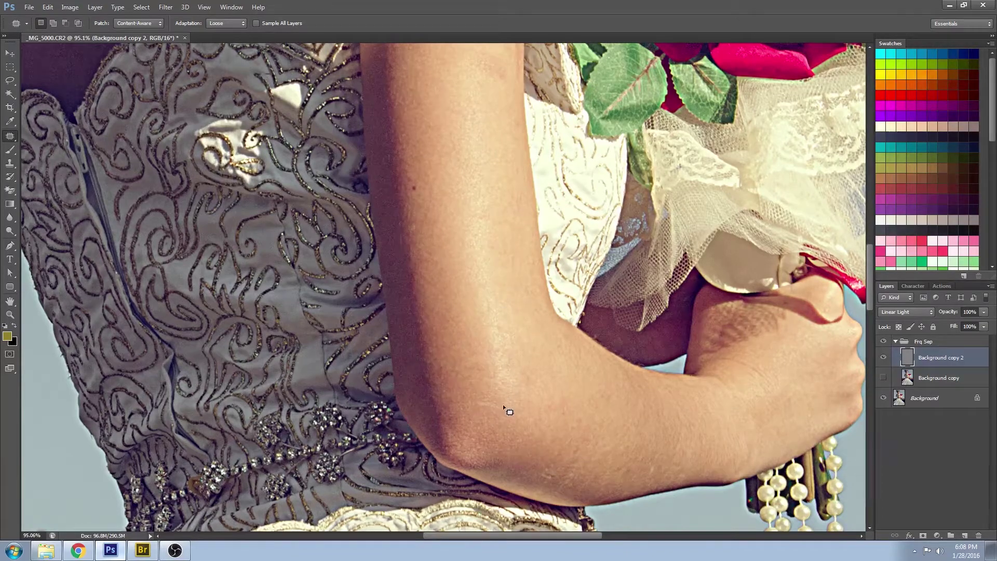
drag(518, 414, 490, 418)
drag(623, 449, 416, 313)
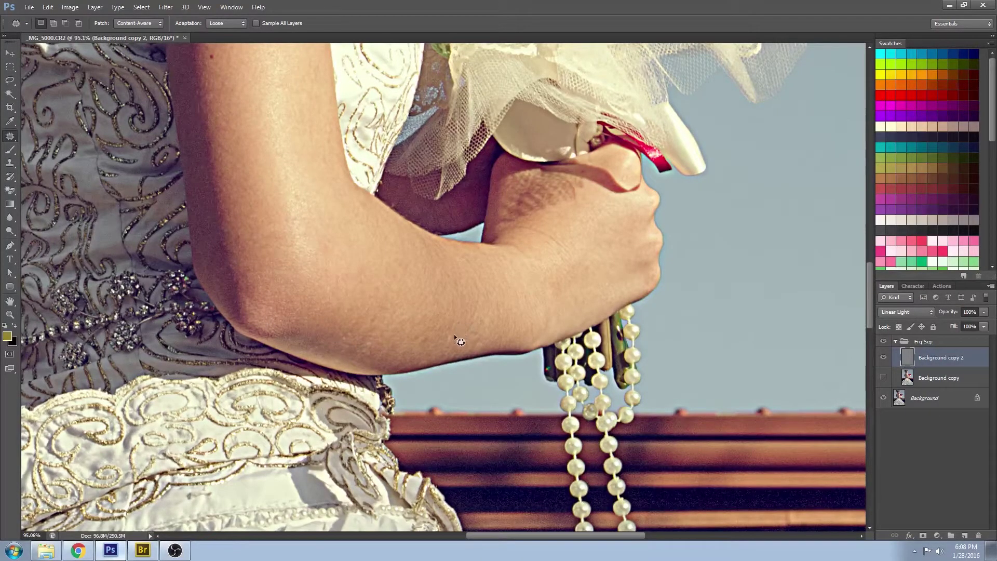
Step: Heal the forearm spots with the Spot Healing Brush, then pan back up to the face
right_click(10, 137)
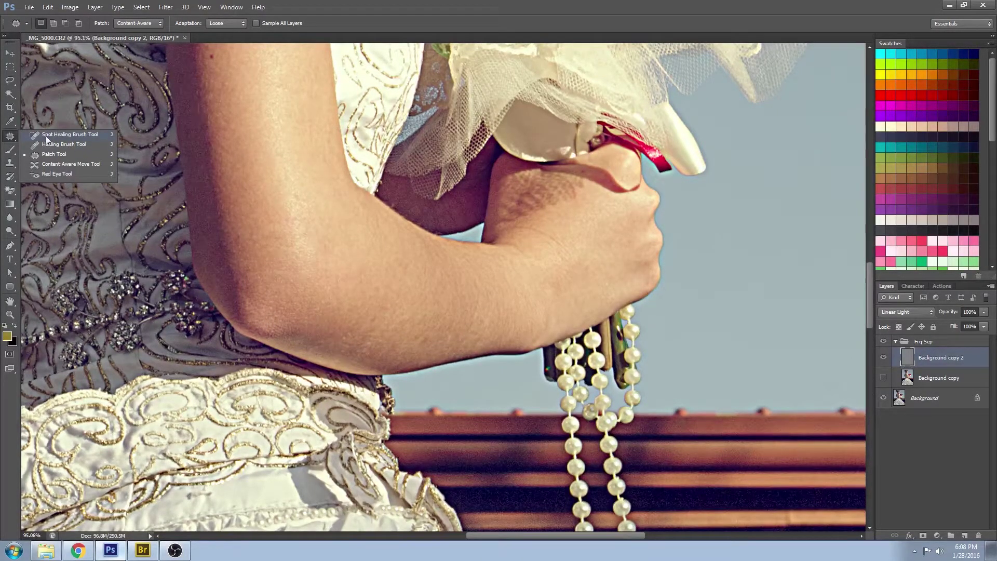
click(46, 136)
click(453, 337)
drag(475, 273, 493, 295)
drag(533, 244, 408, 338)
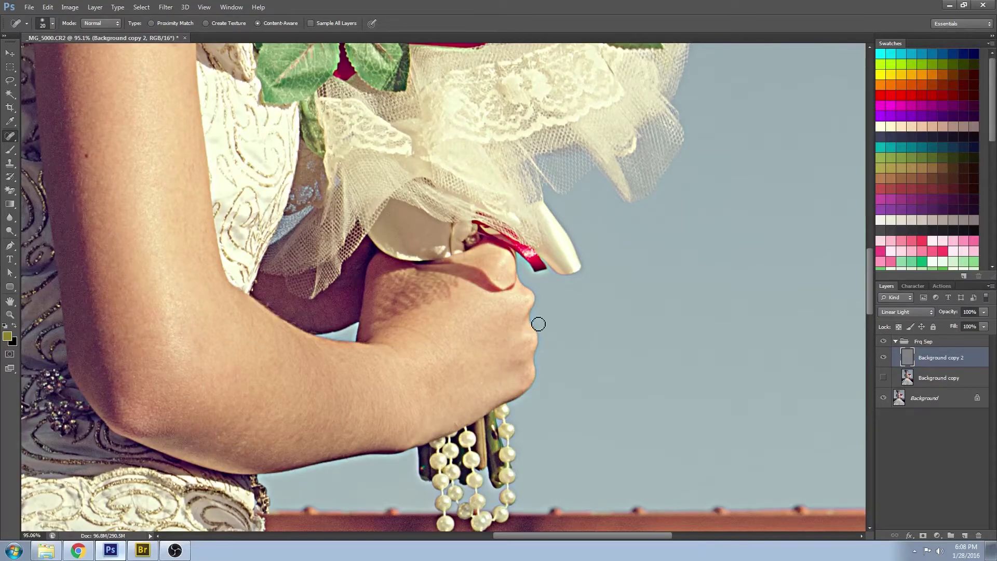
drag(538, 324, 763, 299)
drag(535, 339, 571, 431)
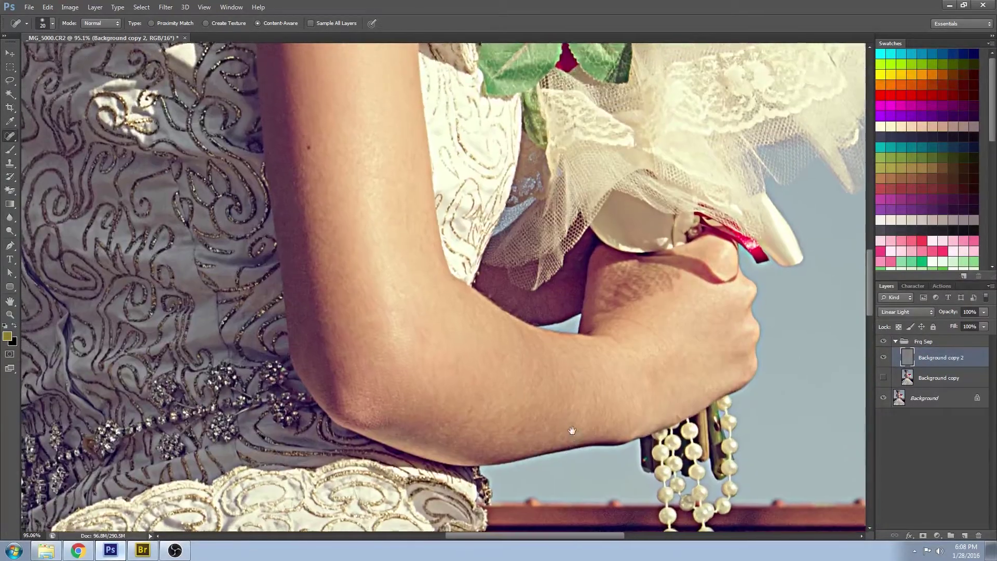
drag(550, 249, 525, 430)
drag(363, 218, 405, 384)
drag(279, 198, 305, 490)
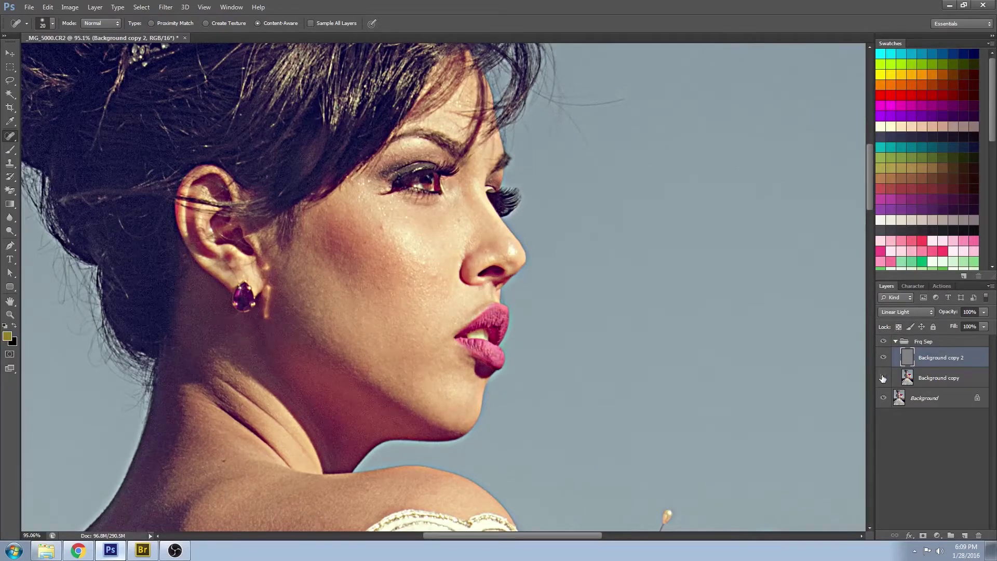
Step: Heal a remaining spot on the chin, then inspect the shoulder, arm, bouquet and pearls
key(z)
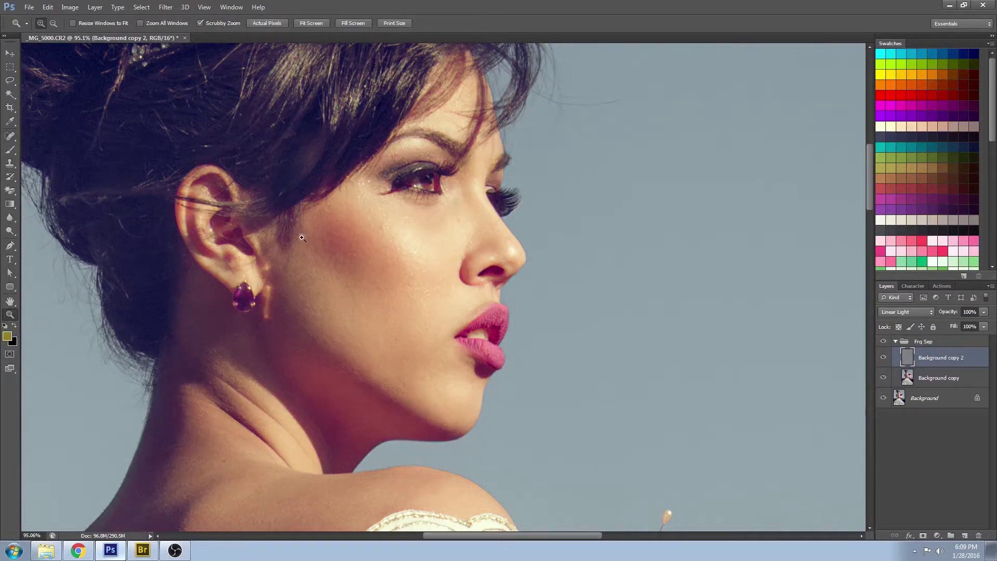
mouse_move(593, 177)
mouse_down()
mouse_move(532, 314)
mouse_move(602, 193)
mouse_up()
click(9, 136)
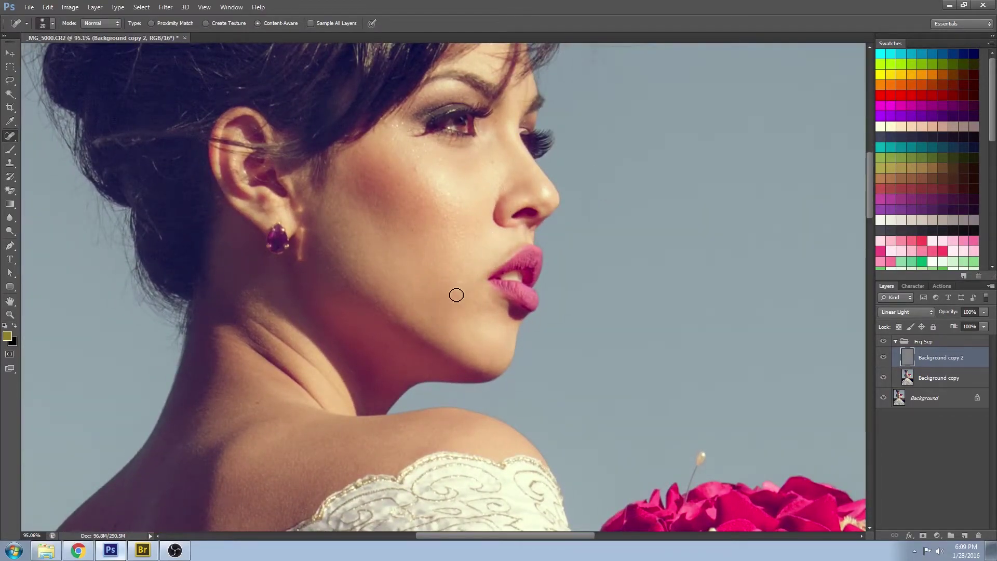
click(431, 311)
drag(450, 374, 582, 182)
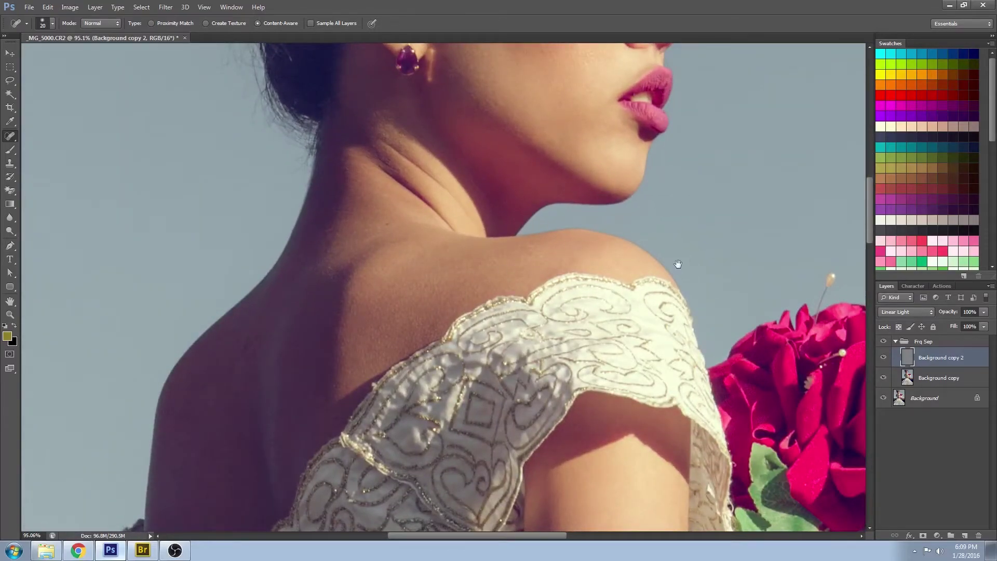
mouse_move(600, 261)
mouse_down()
mouse_move(603, 228)
mouse_move(702, 83)
mouse_up()
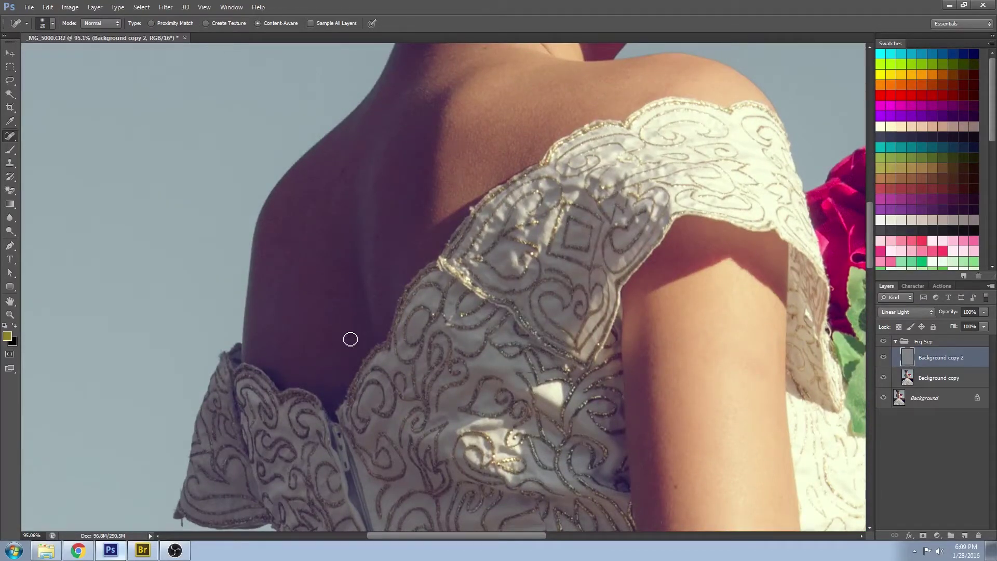
drag(566, 384, 501, 226)
drag(620, 316, 486, 235)
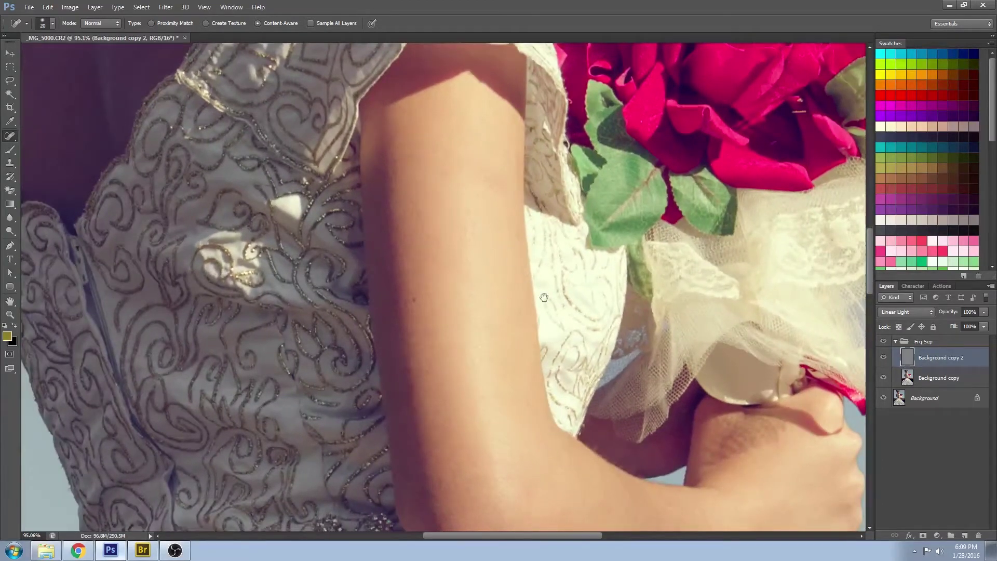
drag(619, 394, 502, 205)
drag(554, 305, 516, 253)
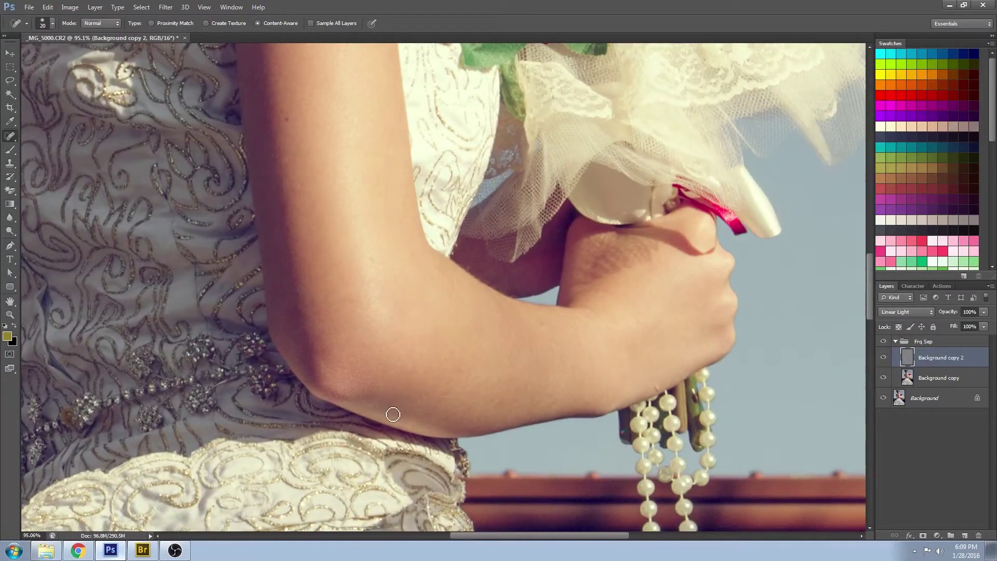
drag(690, 346, 513, 295)
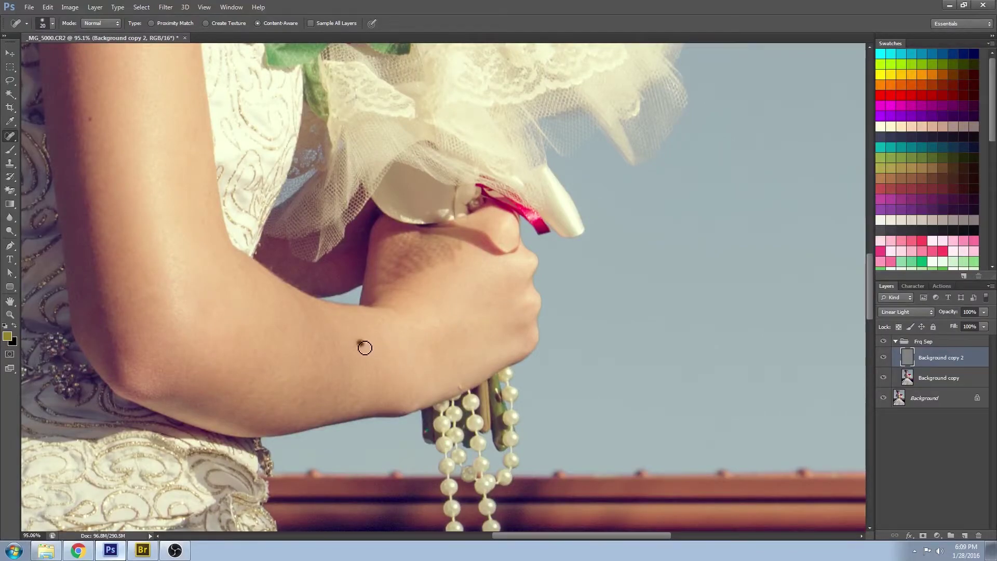
drag(590, 183, 521, 240)
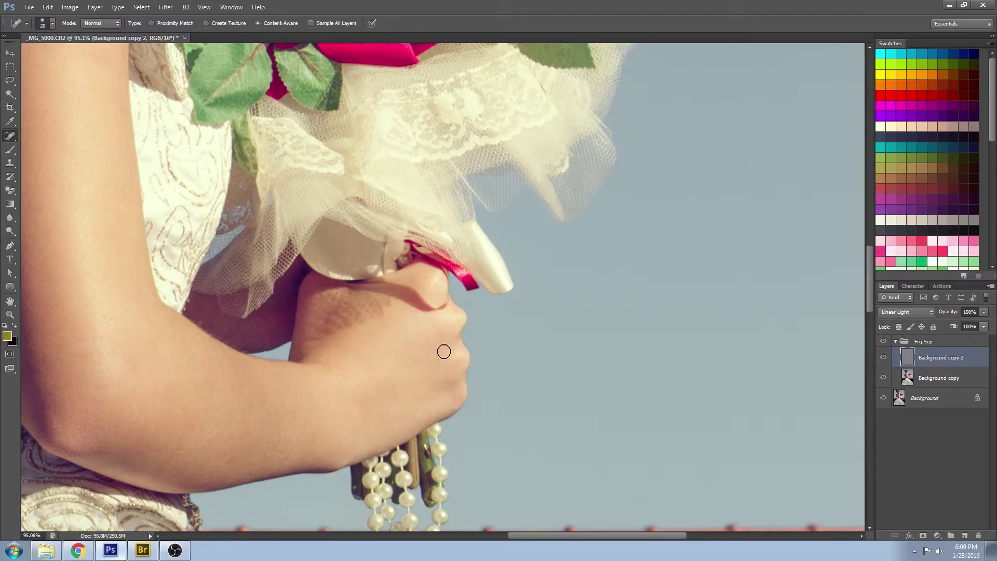
Step: Collapse the Frq Sep group and toggle its visibility repeatedly to compare before and after smoothing
key(z)
alt+click(461, 237)
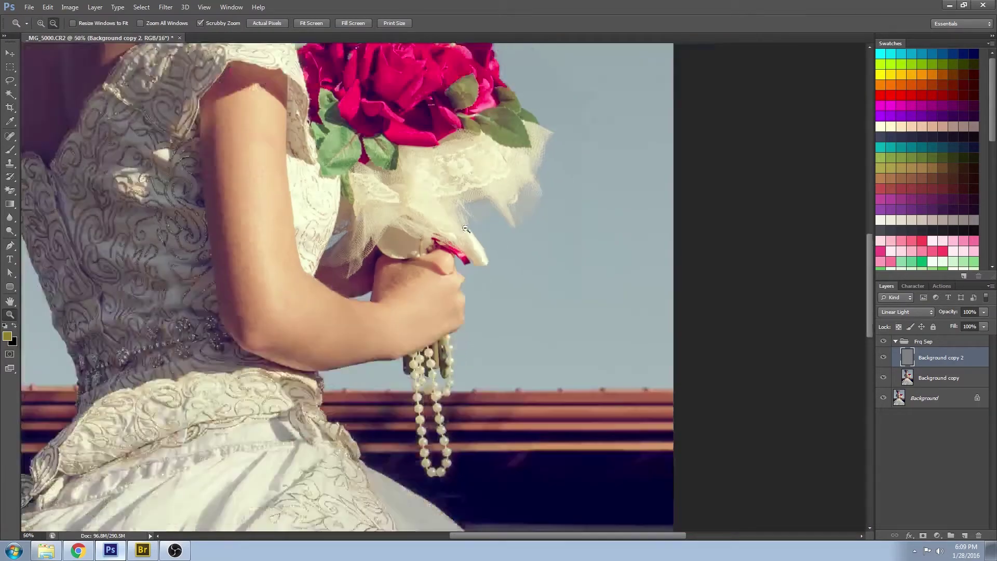
alt+click(459, 234)
drag(437, 190, 495, 390)
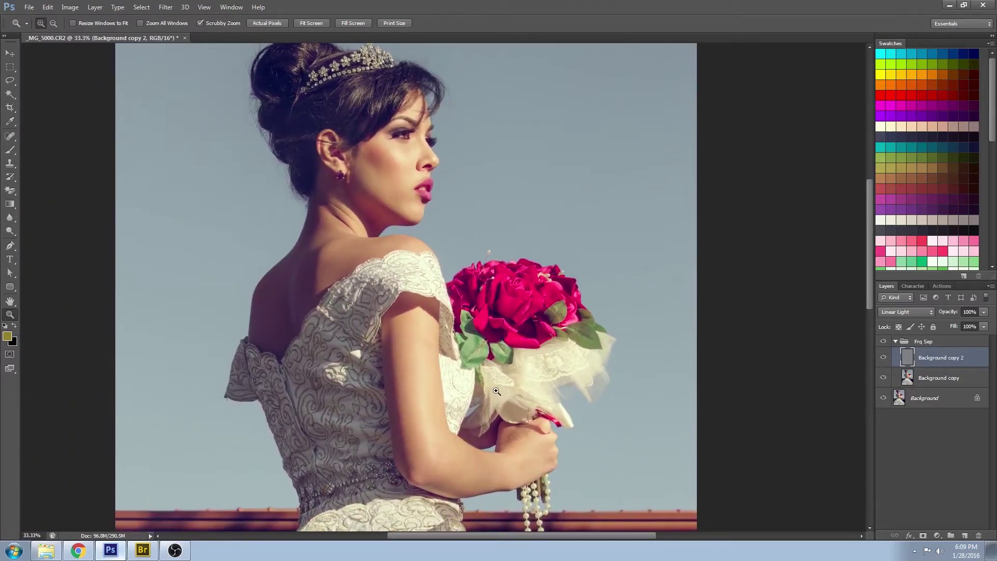
click(895, 341)
click(882, 341)
click(882, 342)
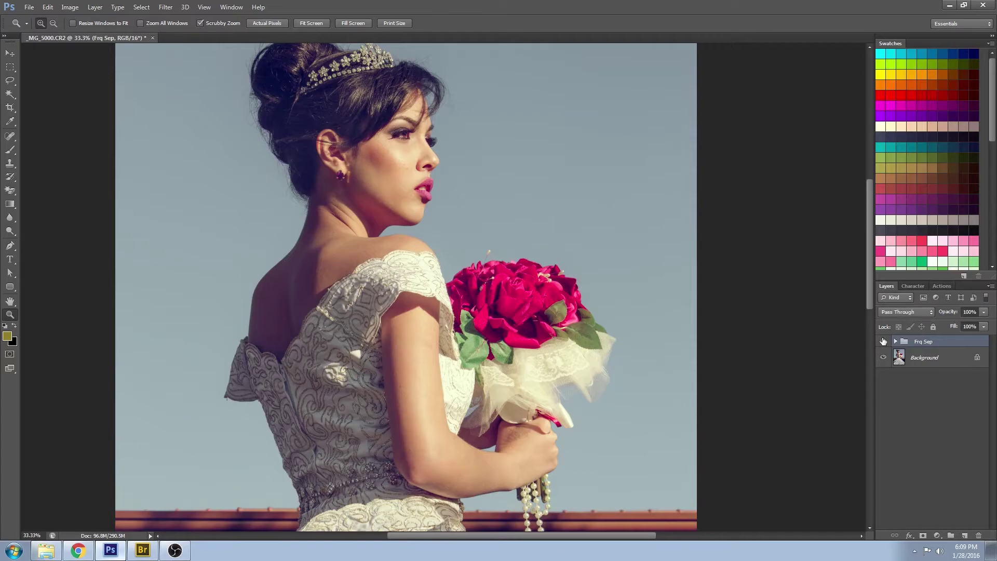
click(882, 341)
click(882, 341)
click(882, 341)
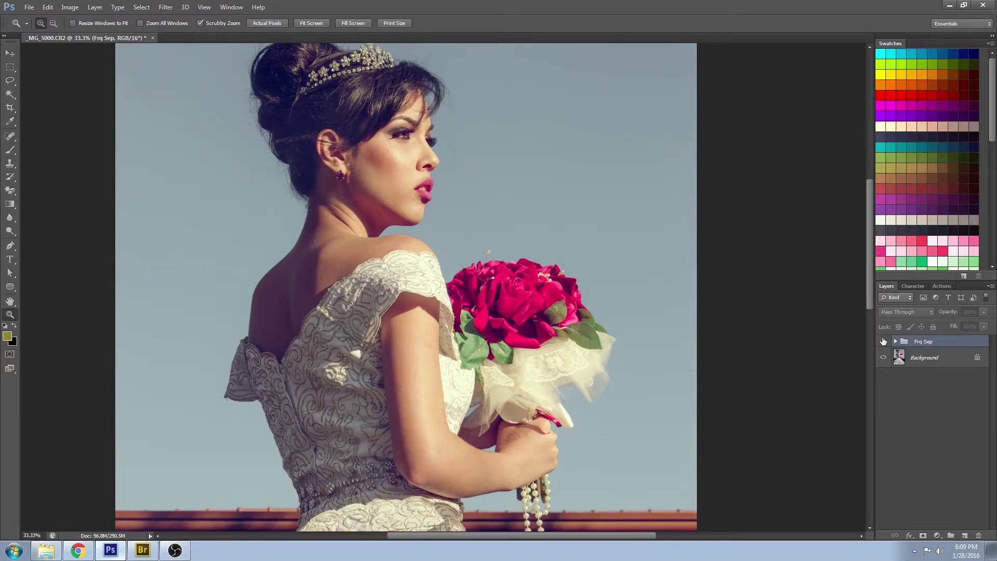
click(883, 341)
click(882, 341)
click(882, 341)
click(882, 341)
click(883, 341)
Step: Check the face up close, then zoom out to 25% so the entire image fits
click(439, 135)
alt+click(431, 208)
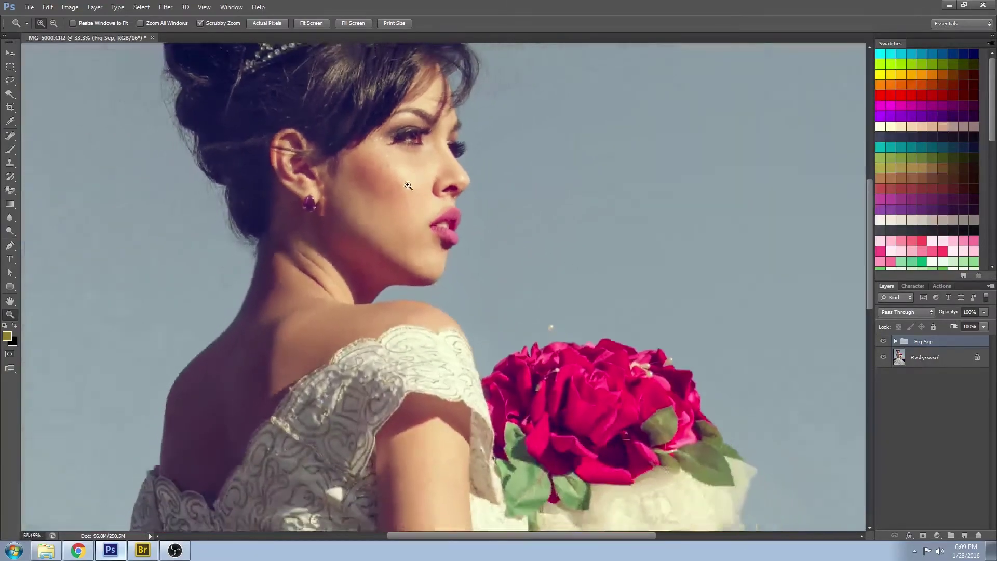
drag(432, 208, 434, 243)
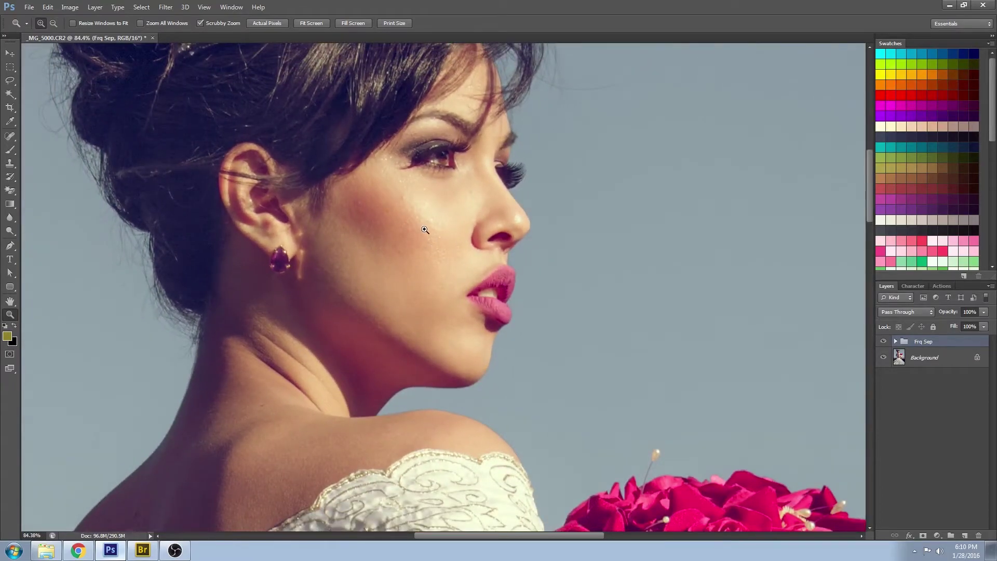
alt+click(438, 261)
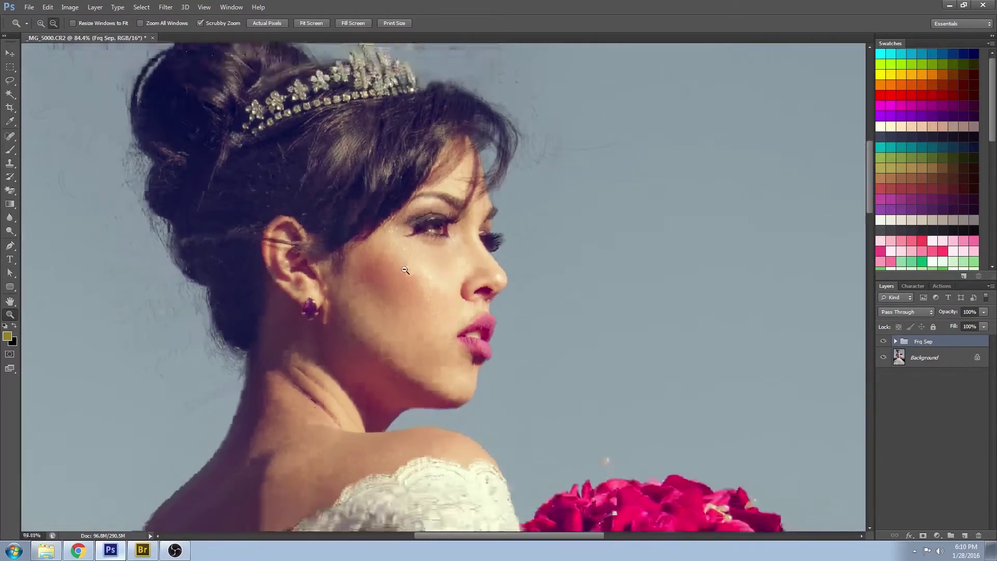
drag(405, 270, 384, 296)
alt+click(385, 296)
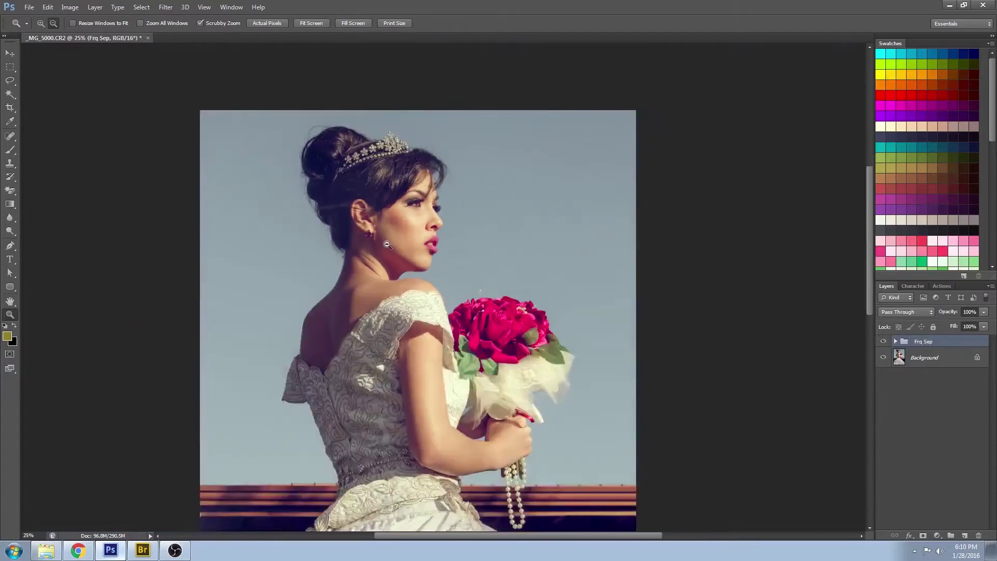
alt+click(387, 244)
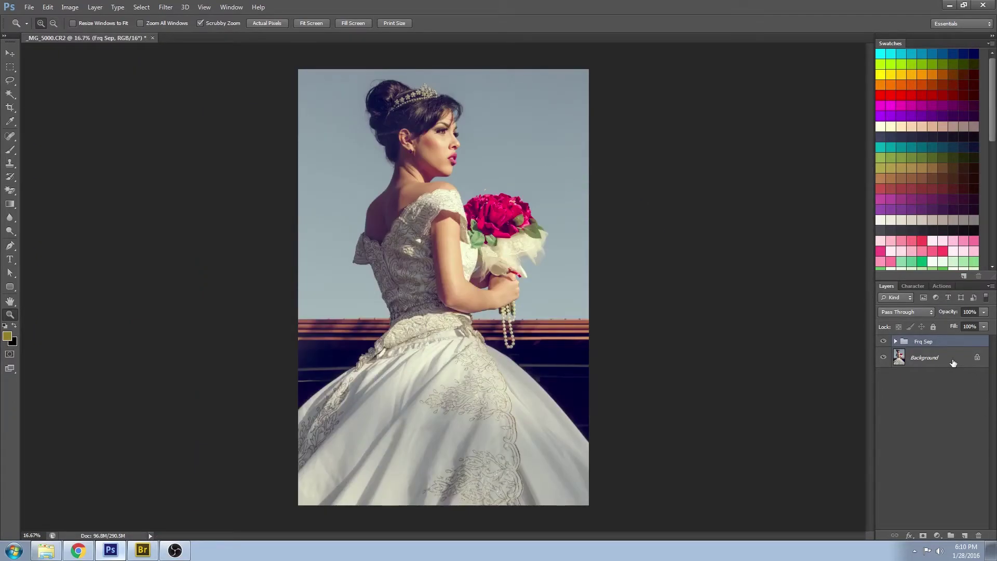
Step: Copy the whole image merged and paste it in place on a new top layer
key(ctrl+a)
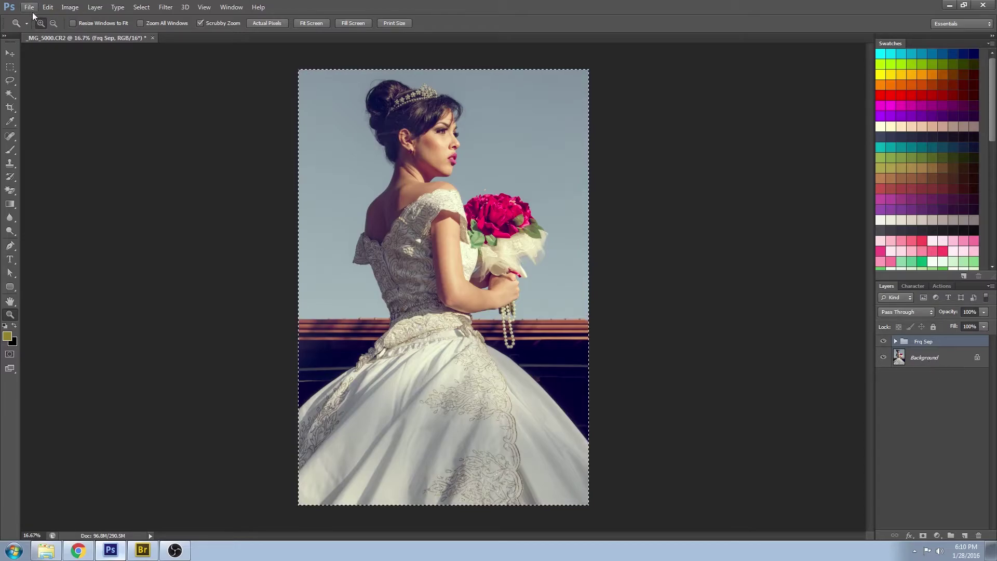
click(47, 6)
click(78, 87)
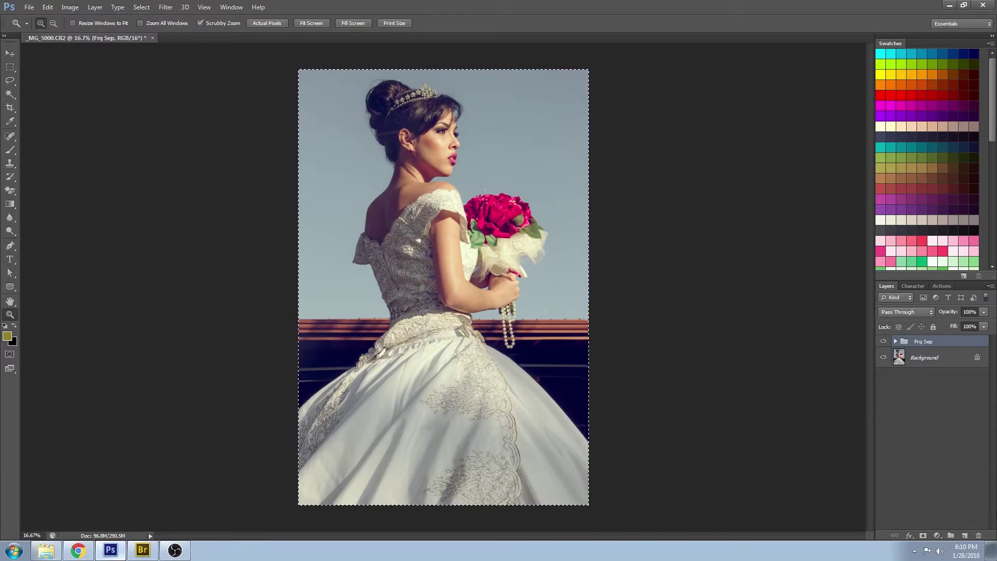
click(964, 535)
click(47, 7)
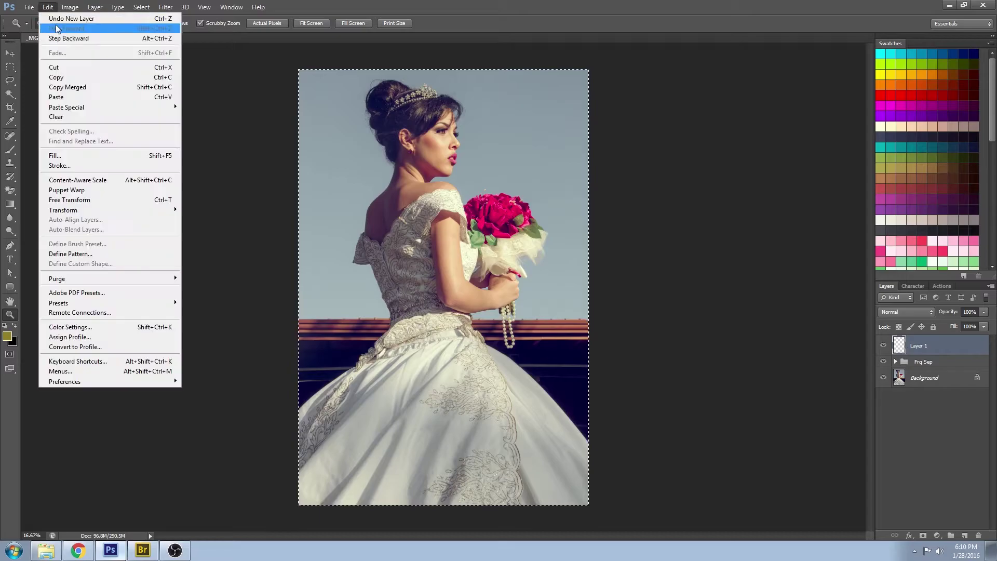
mouse_move(85, 108)
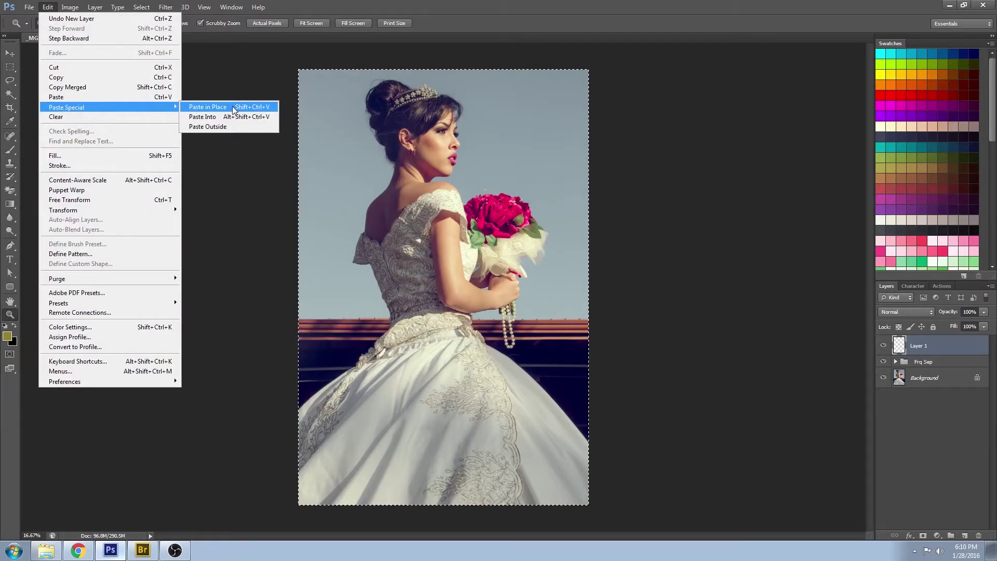
click(232, 105)
Step: Dismiss the Edit menu and clear the whole-canvas selection with Ctrl+D
click(47, 7)
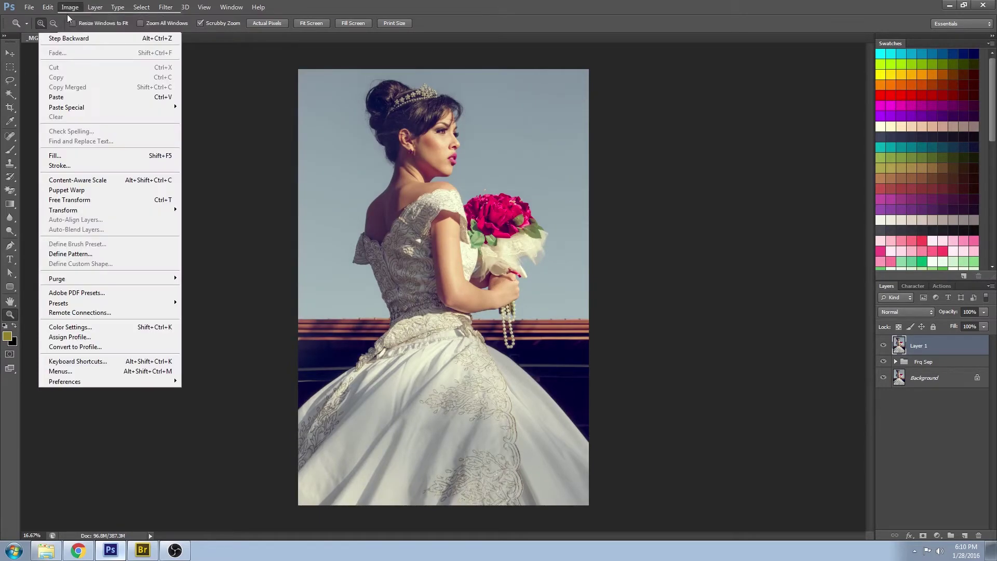
click(312, 182)
key(ctrl+a)
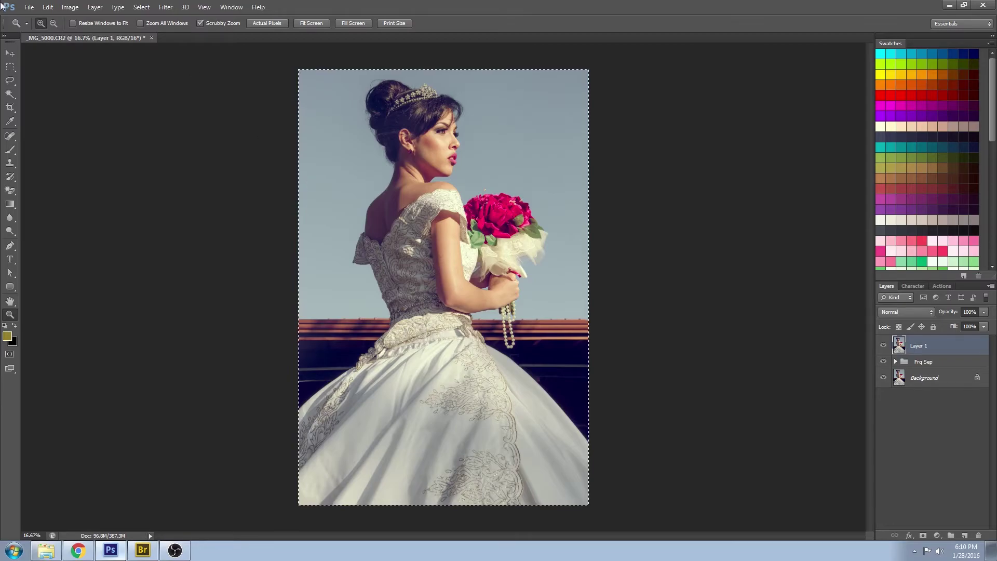
click(47, 7)
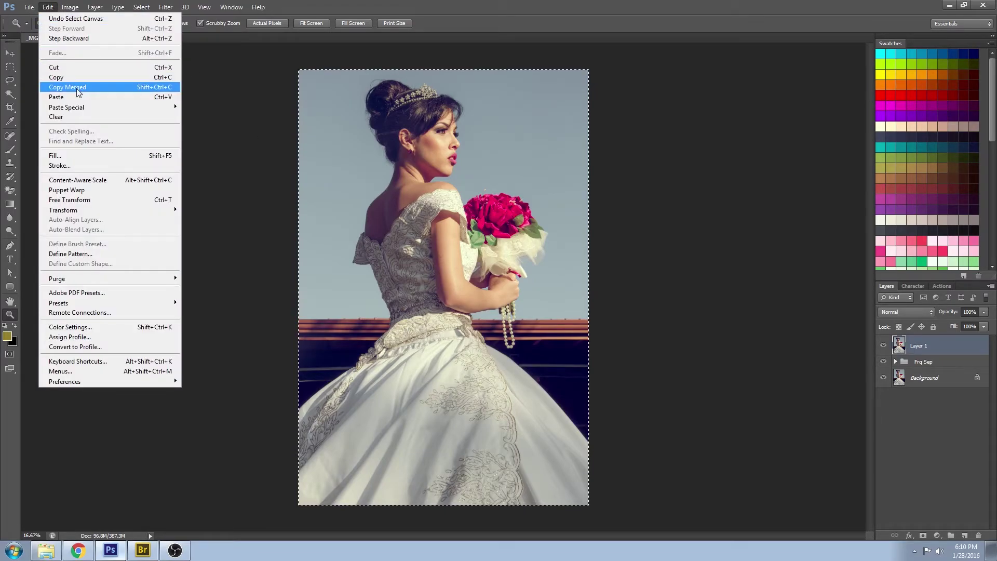
click(275, 239)
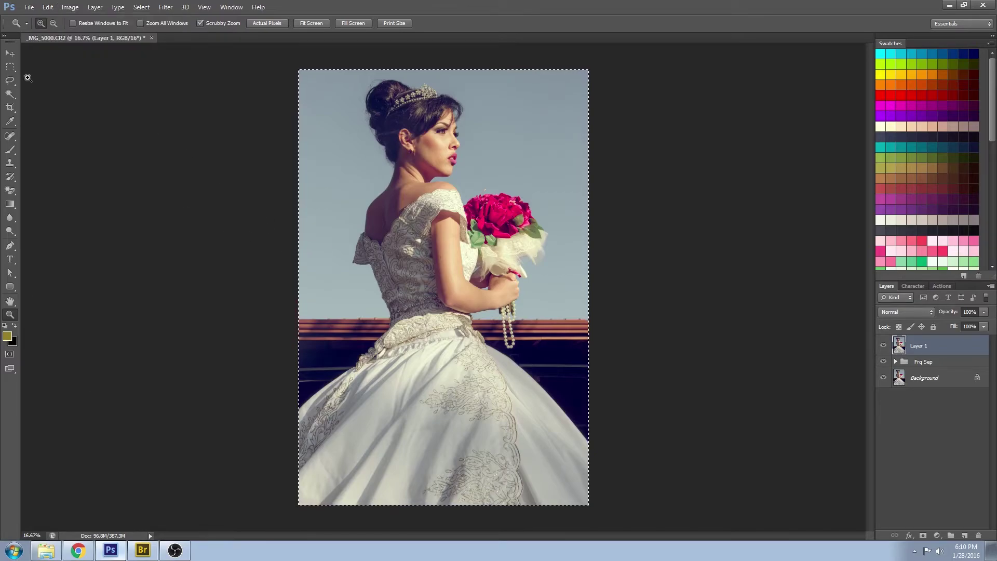
key(m)
key(ctrl+d)
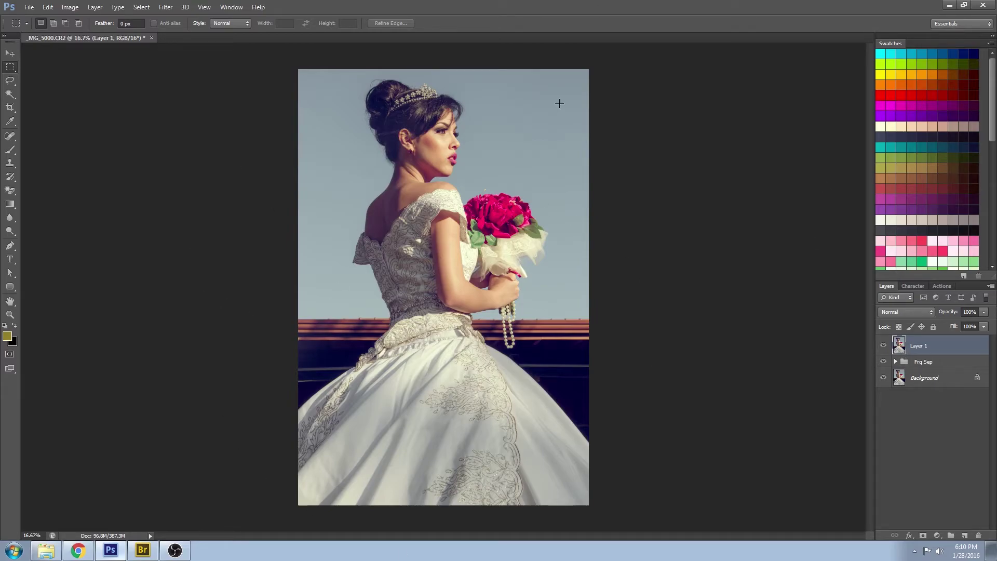
Step: Duplicate Layer 1 and add a white layer mask to Layer 1 copy
drag(956, 347, 966, 536)
drag(966, 536, 965, 536)
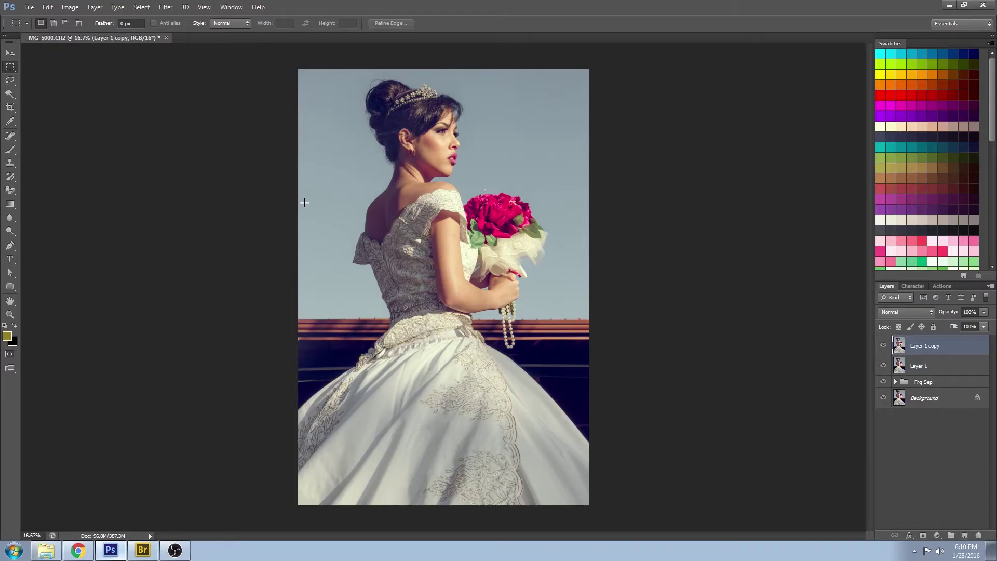
click(923, 536)
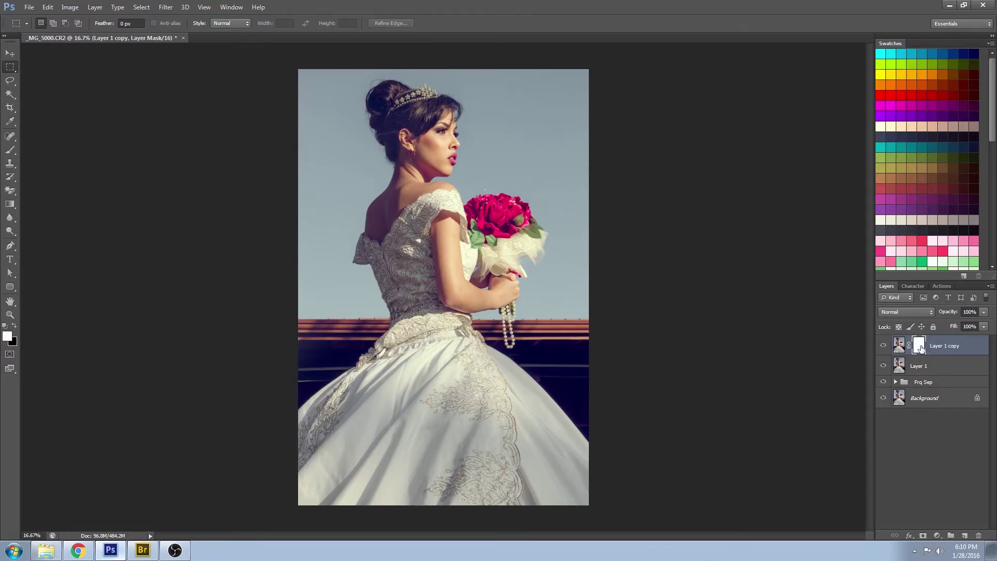
Step: Apply Image onto the mask with Multiply blending instead of Subtract
click(70, 7)
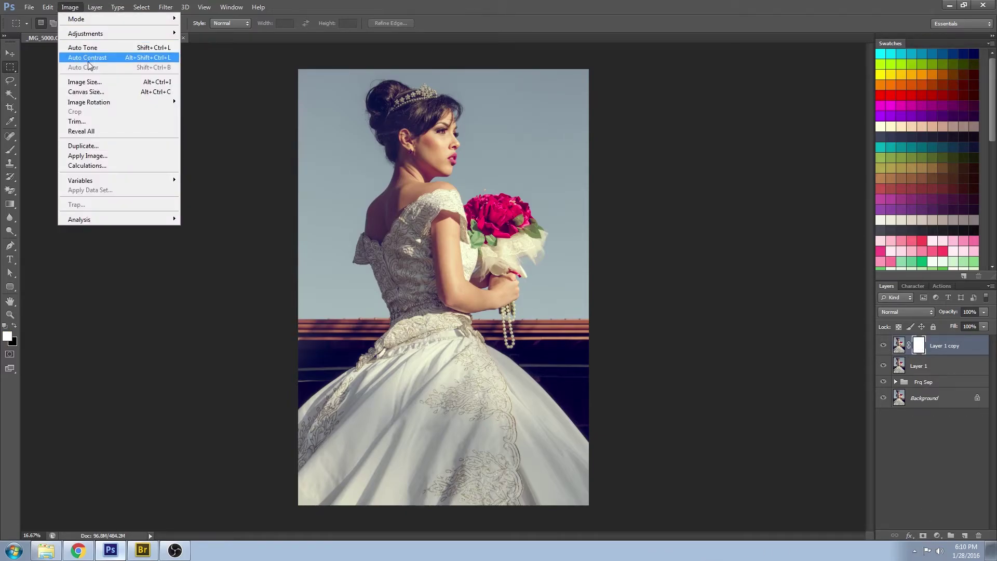
click(83, 155)
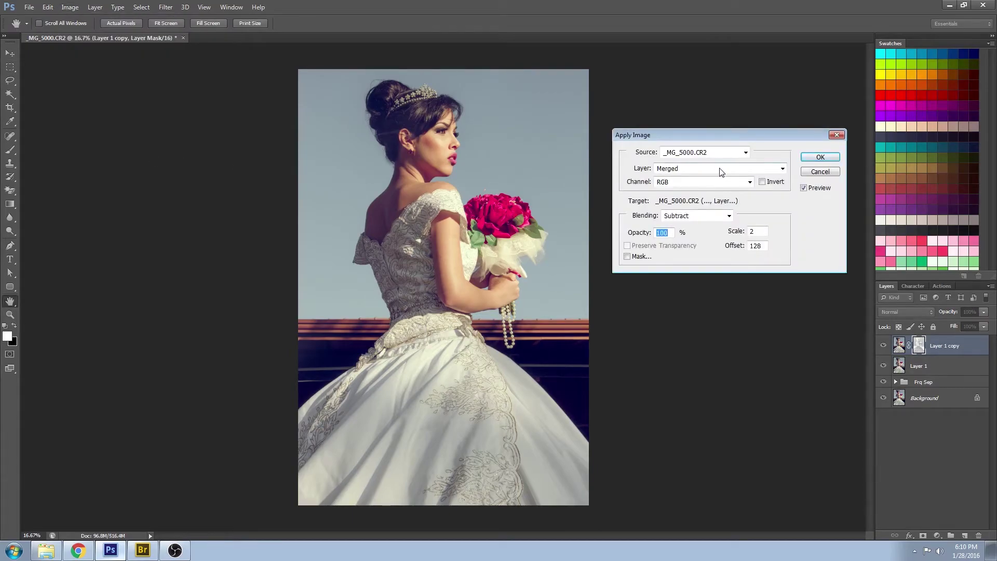
click(699, 217)
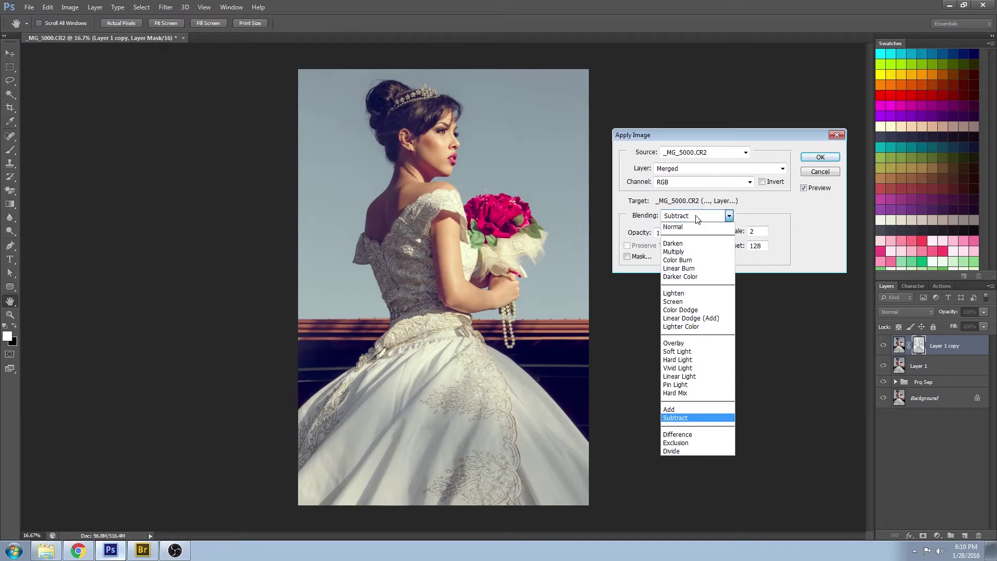
click(684, 252)
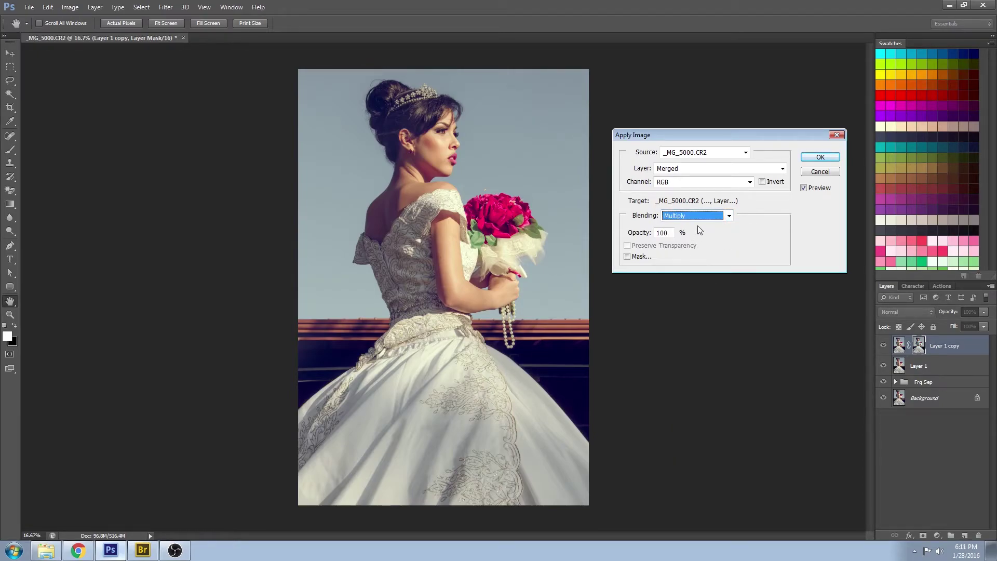
click(820, 158)
click(899, 345)
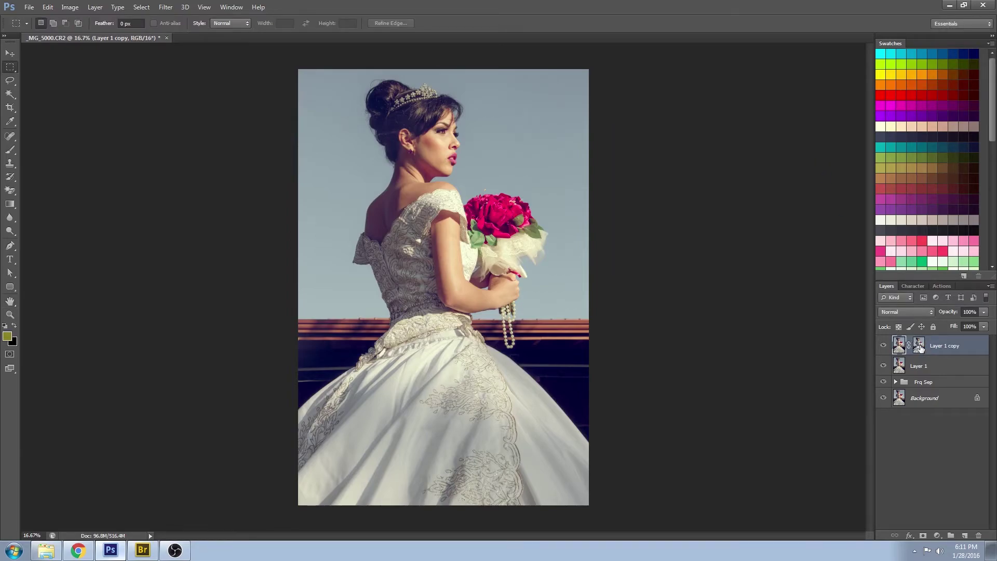
Step: View Layer 1 copy's mask on its own and turn it into an edge sketch with a filter
click(919, 347)
alt+click(919, 347)
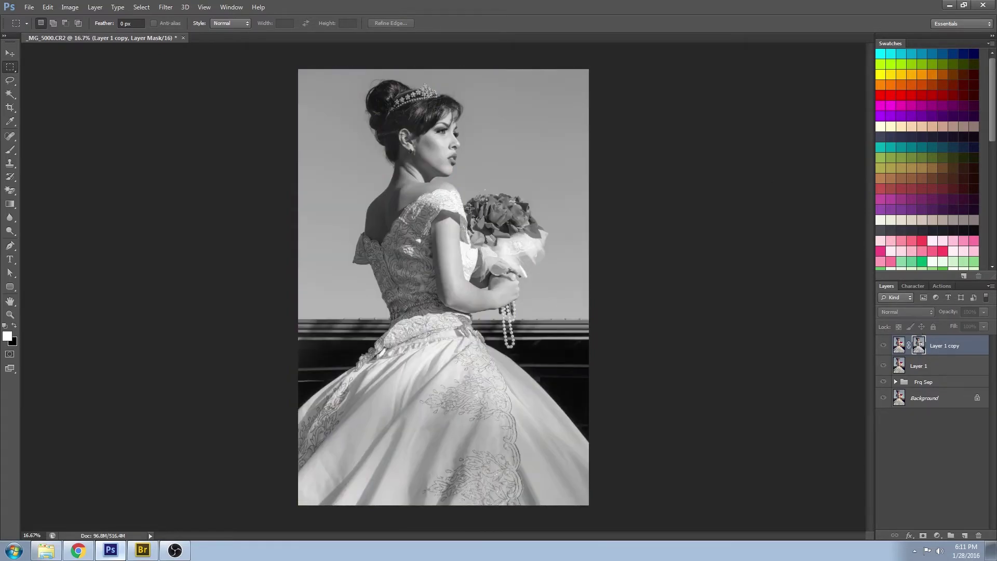
click(10, 315)
drag(482, 204, 534, 164)
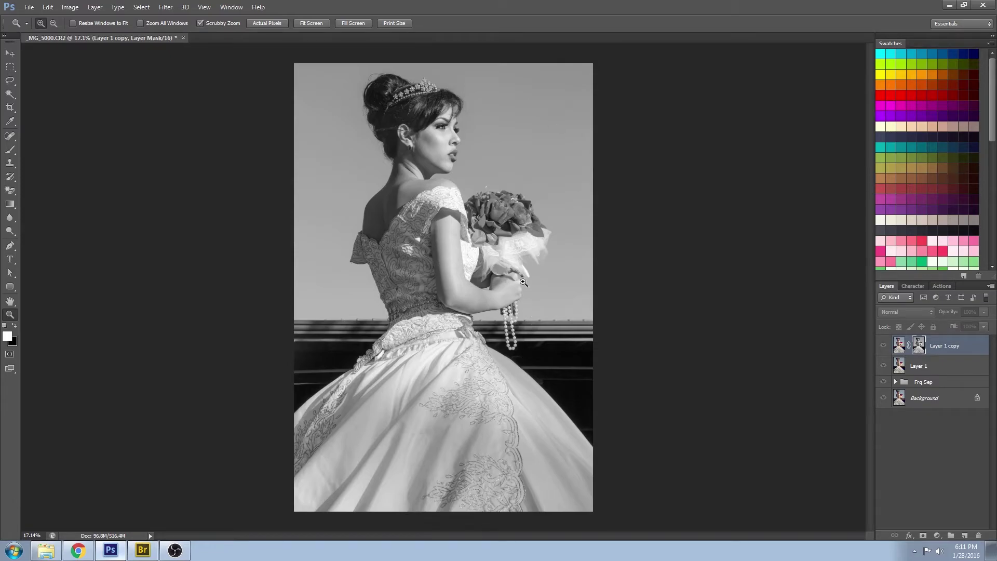
click(168, 8)
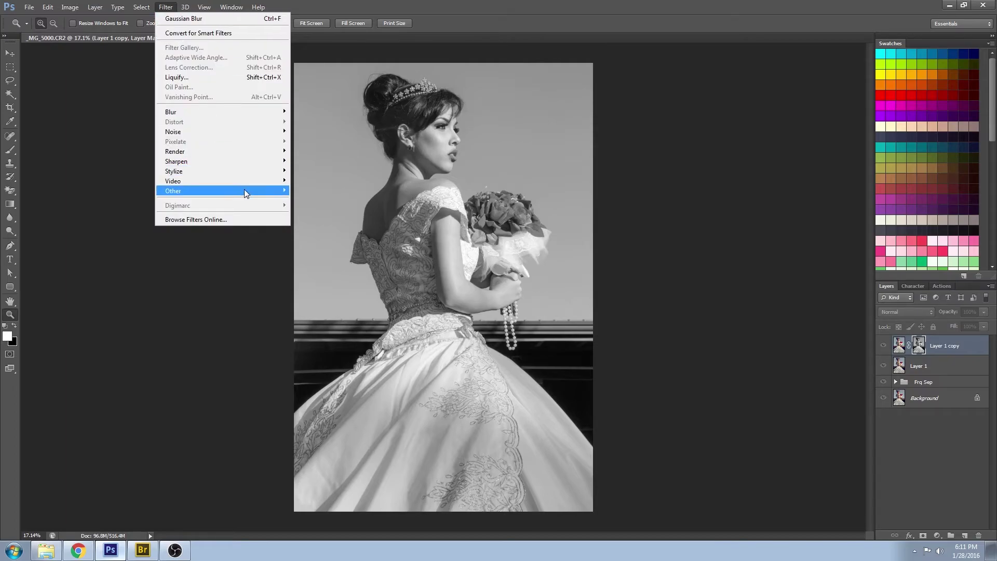
mouse_move(248, 168)
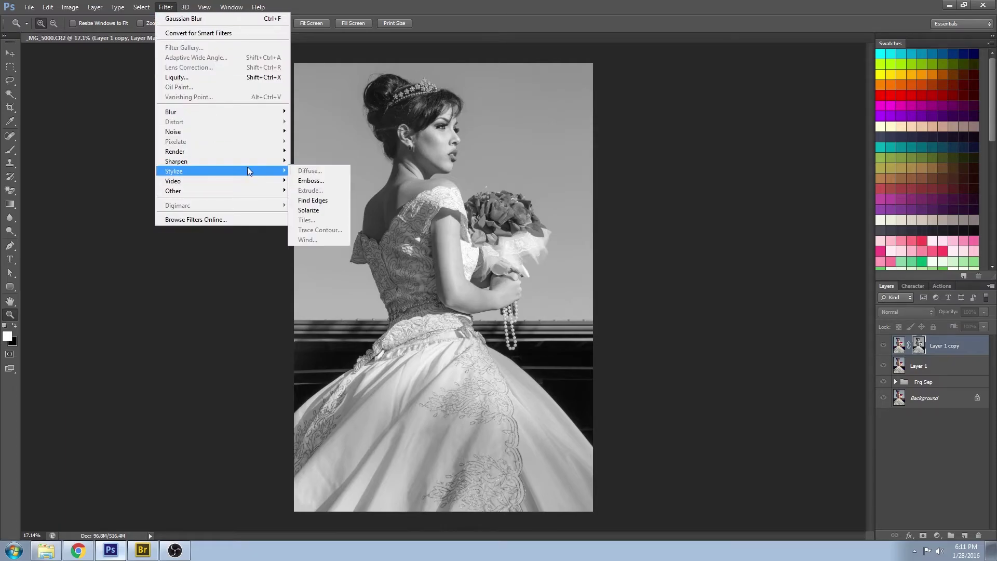
click(316, 200)
Step: Invert the edge mask to white lines on black and zoom to about 42% on the face
drag(441, 97, 451, 142)
click(81, 8)
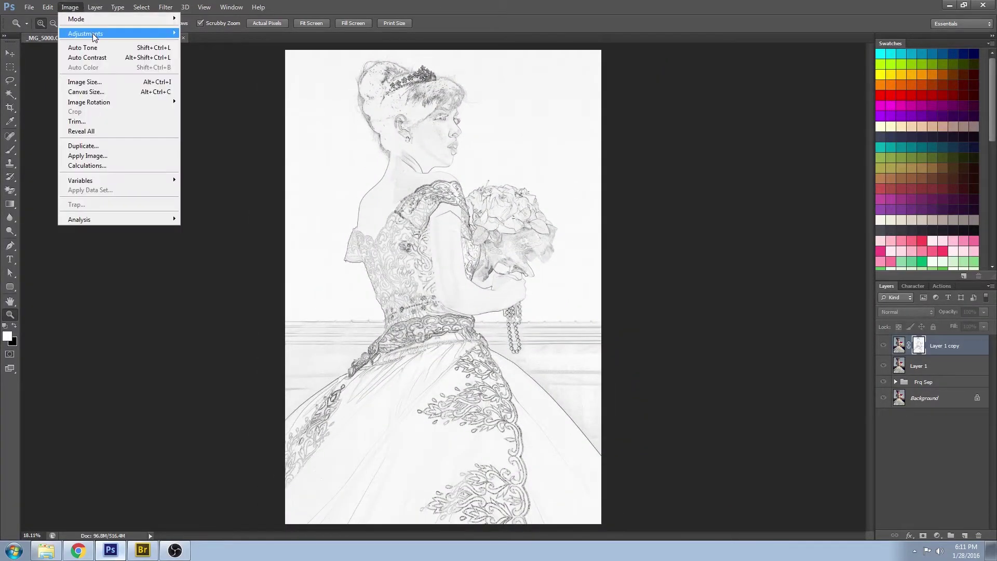
mouse_move(94, 35)
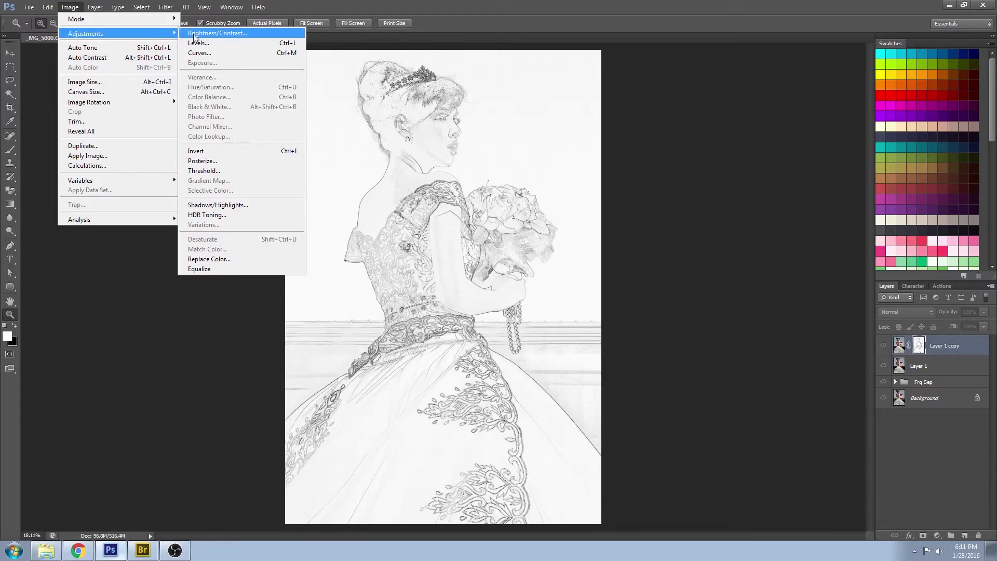
click(239, 149)
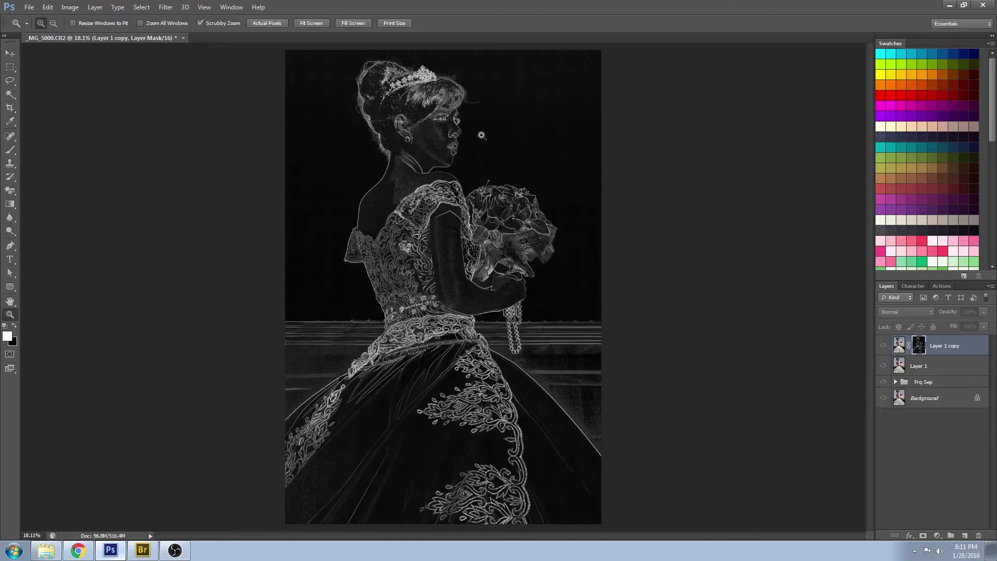
drag(464, 84, 467, 146)
mouse_move(460, 102)
mouse_down()
mouse_move(495, 151)
mouse_move(454, 100)
mouse_up()
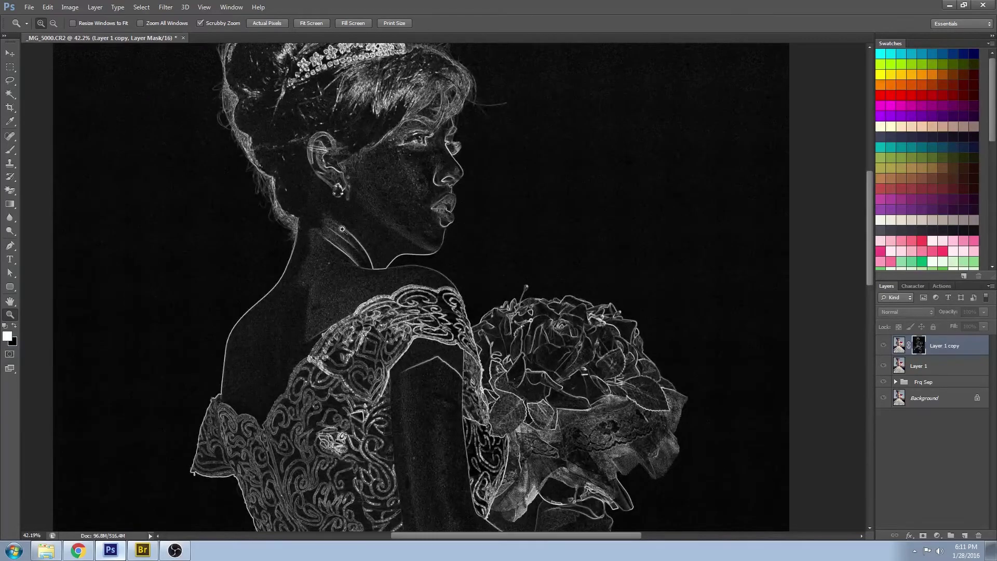
click(70, 7)
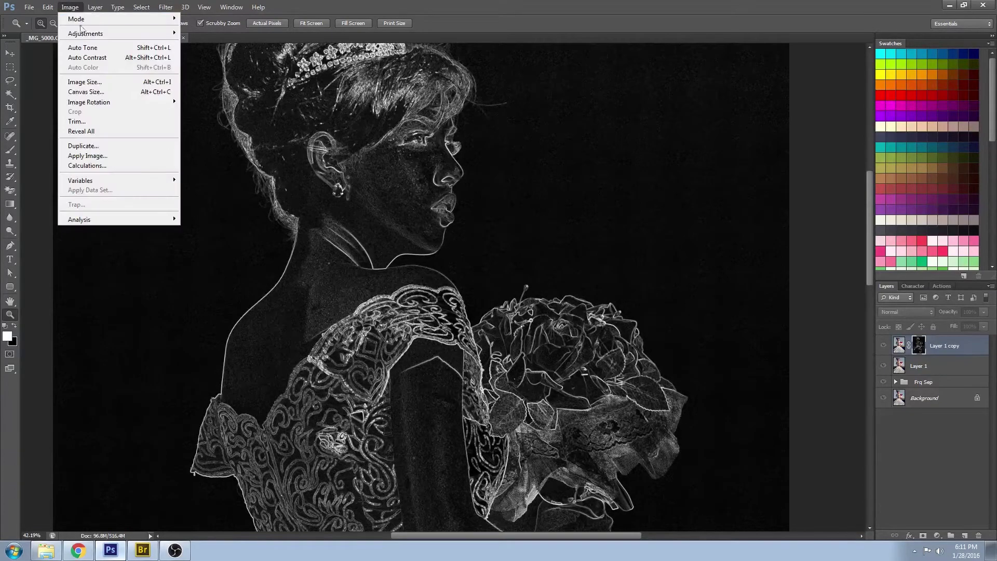
Step: Apply Levels to the mask with input black 12, gamma 0.40 and white 159
mouse_move(86, 34)
click(197, 43)
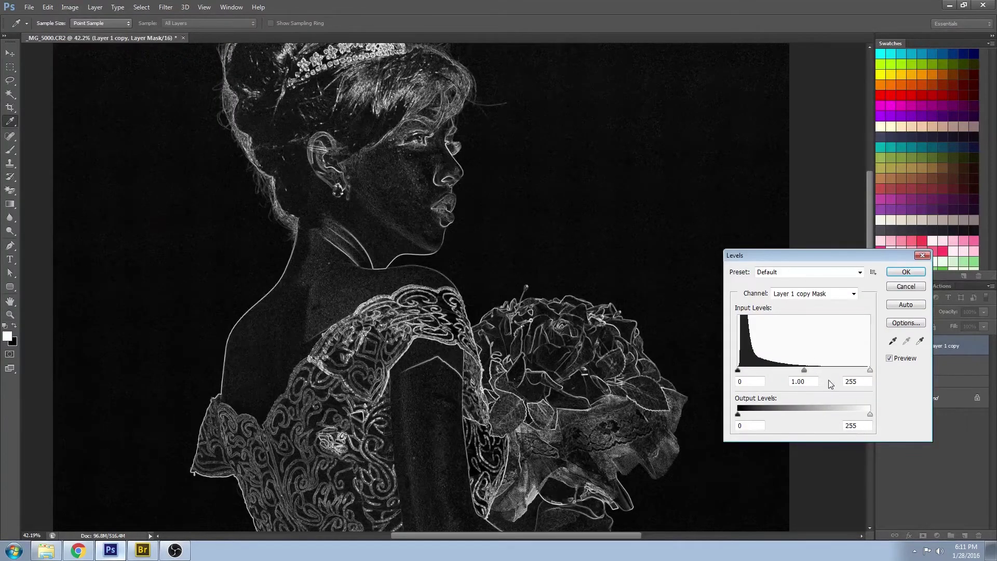
mouse_move(805, 370)
mouse_down()
mouse_move(854, 371)
mouse_move(804, 372)
mouse_up()
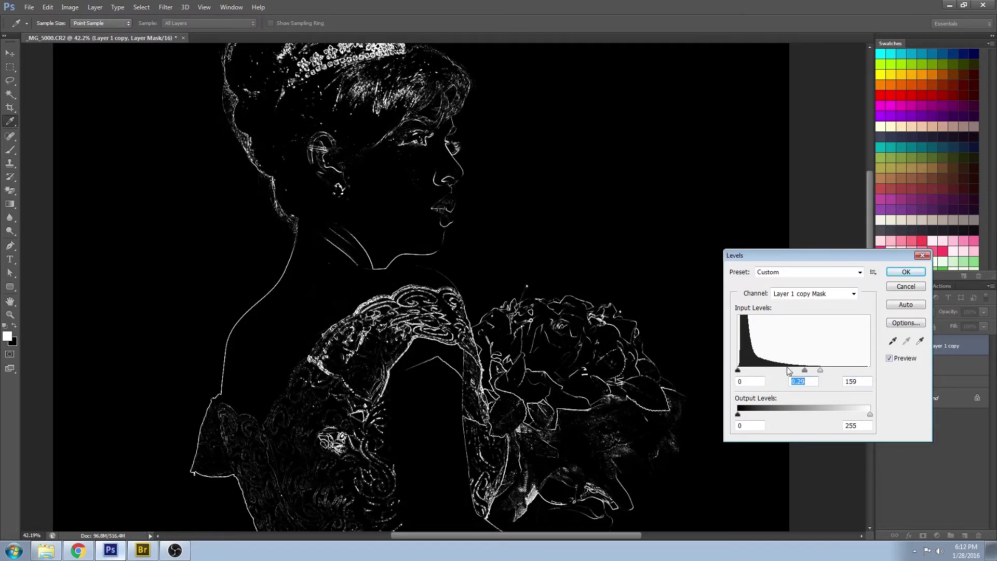
drag(737, 370, 743, 370)
drag(805, 370, 800, 370)
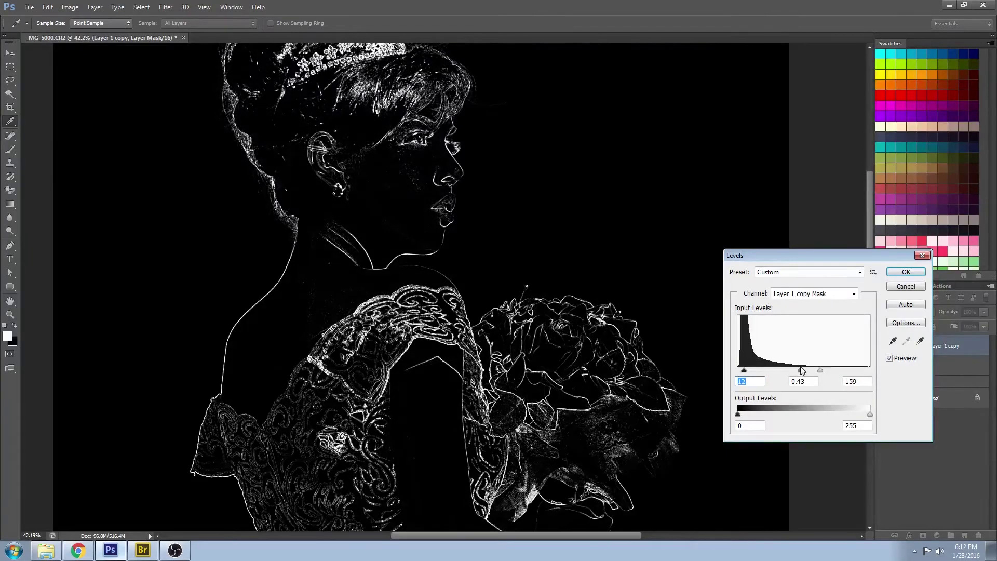
drag(802, 370, 799, 369)
click(802, 370)
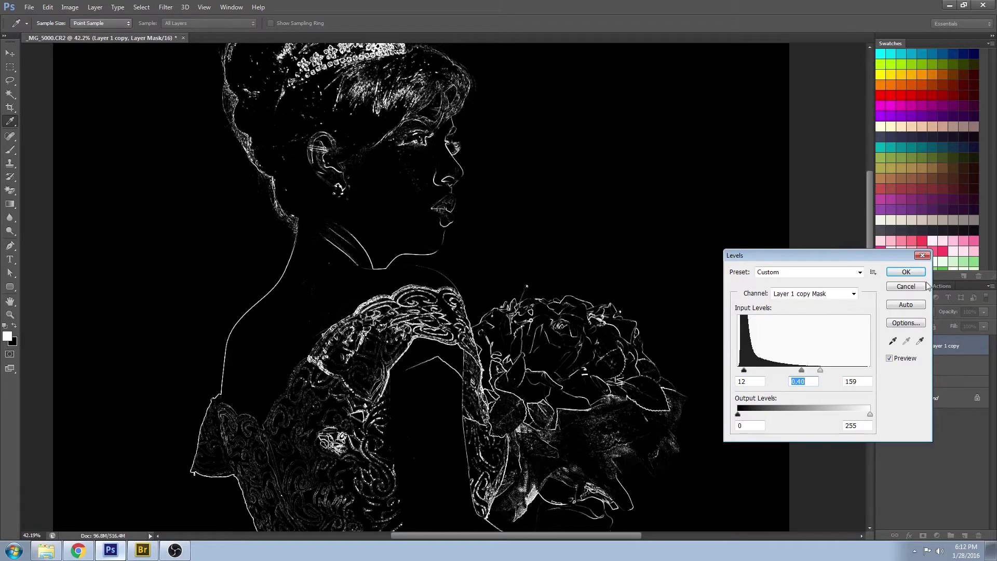
click(905, 271)
Step: Inspect the edge mask at 100%, 50% and 25%, then show Layer 1 copy's colour image at about 40%
key(z)
alt+click(529, 200)
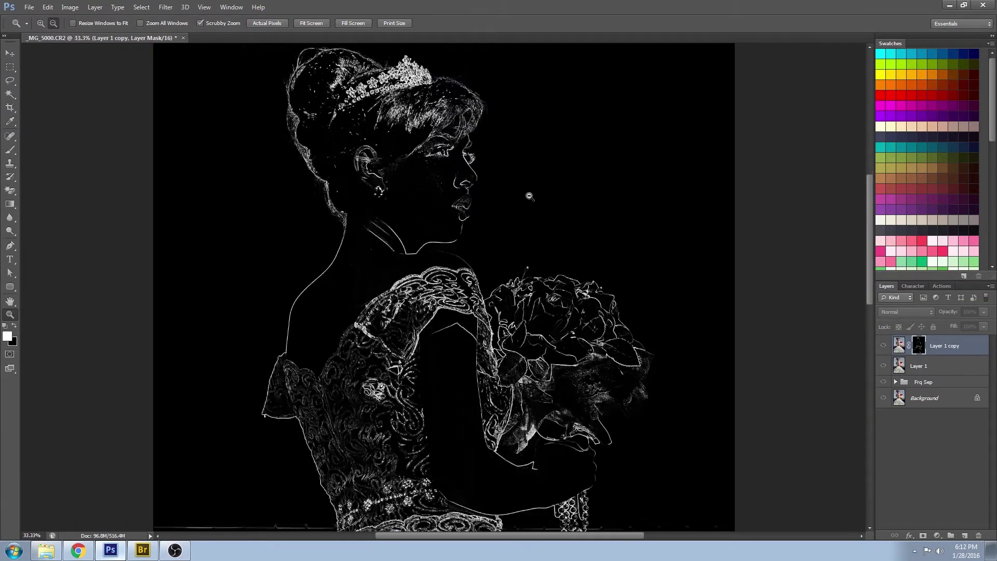
alt+click(529, 197)
alt+click(528, 196)
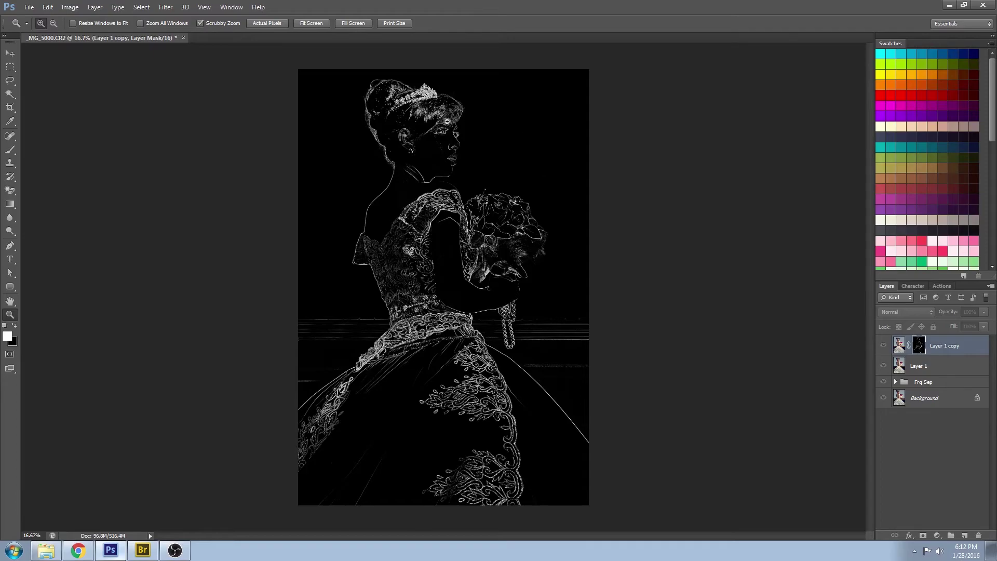
drag(447, 121, 439, 241)
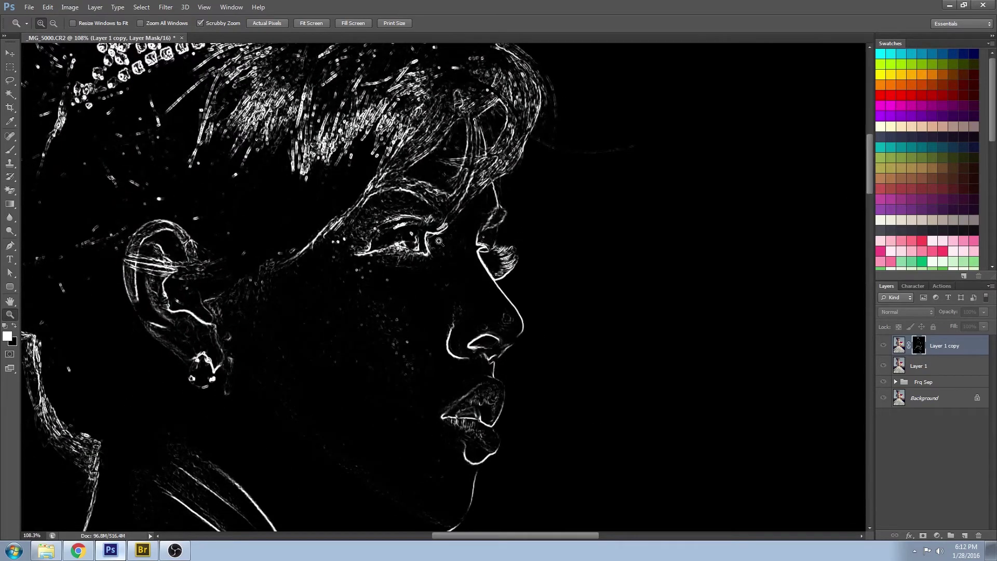
alt+click(453, 257)
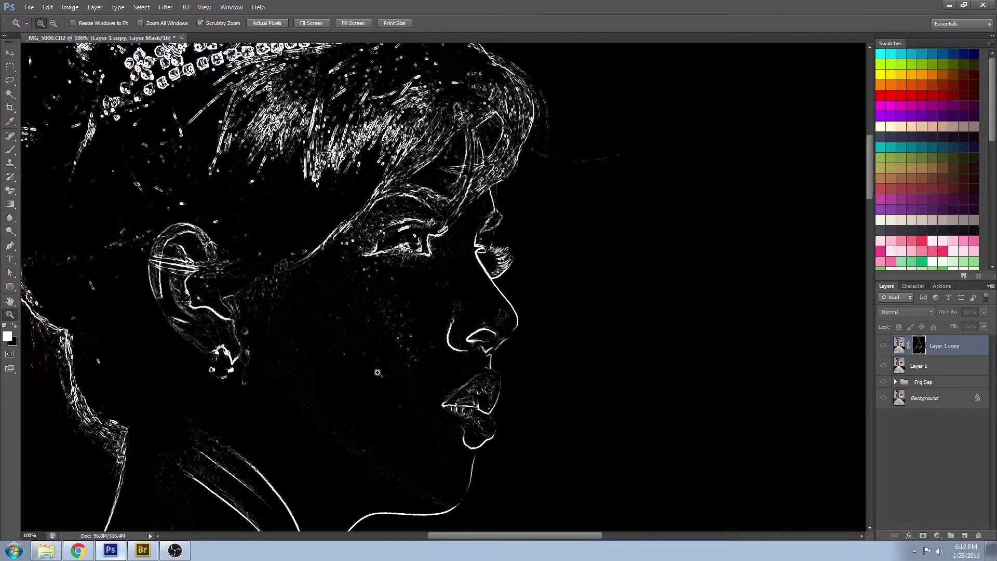
alt+click(386, 367)
alt+click(387, 367)
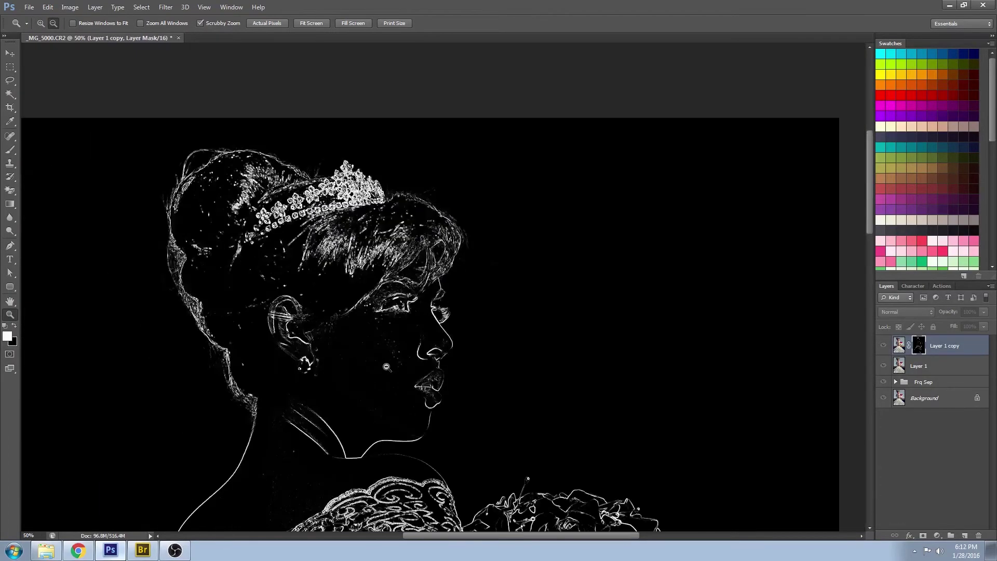
alt+click(386, 367)
alt+click(376, 375)
scroll(410, 400, down, 5)
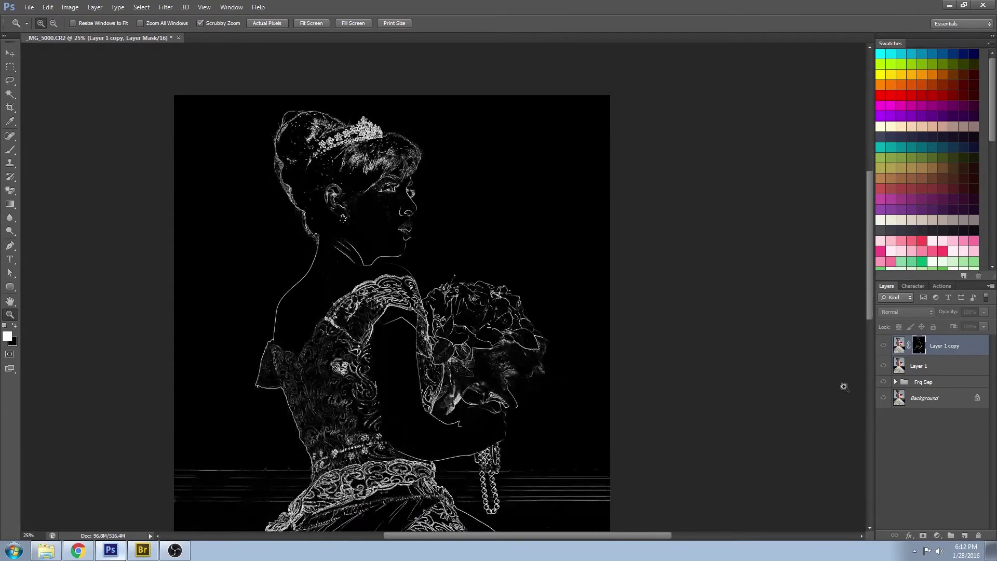
click(900, 346)
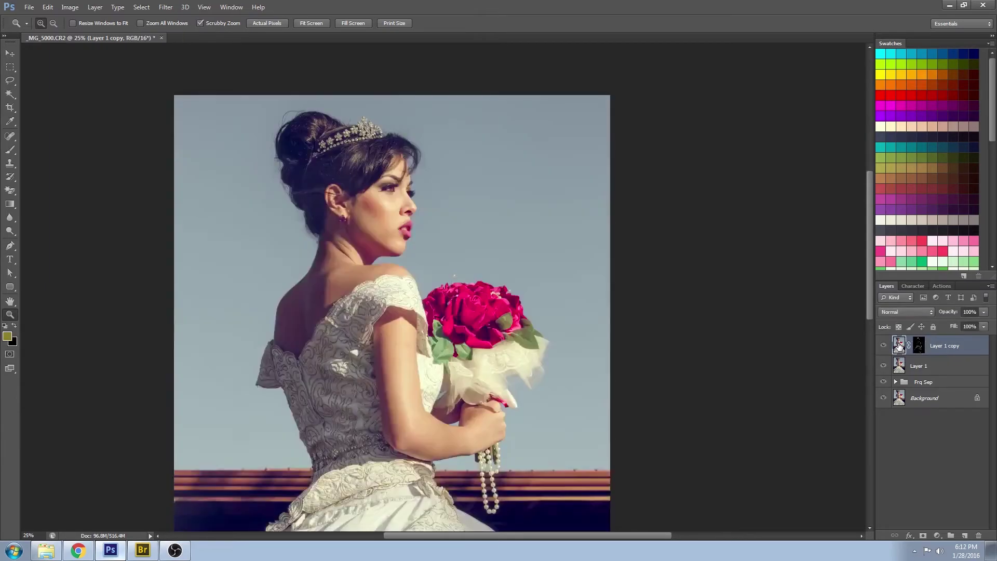
drag(386, 172, 391, 171)
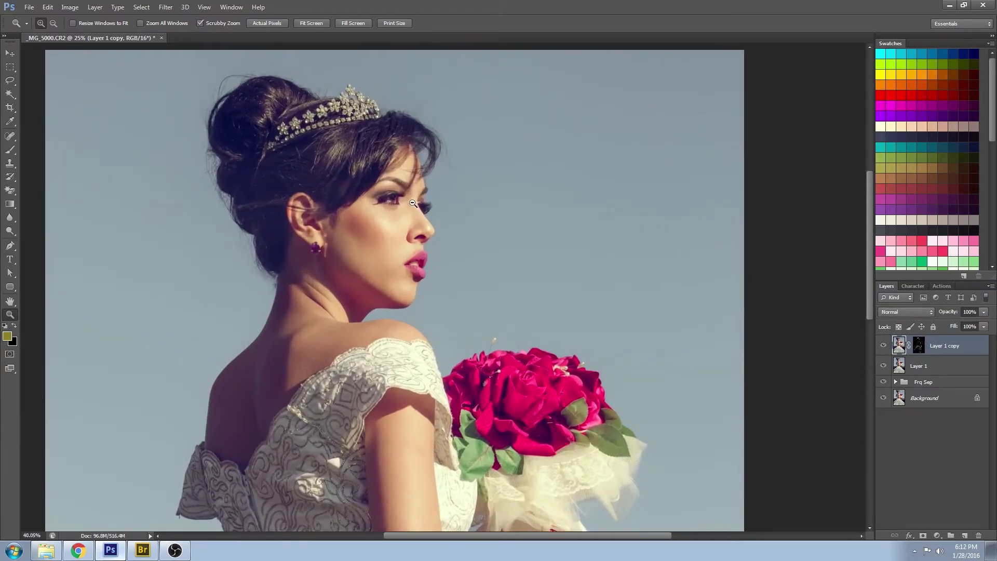
Step: Open Unsharp Mask and frame its preview on the bride's eye and brow
click(167, 7)
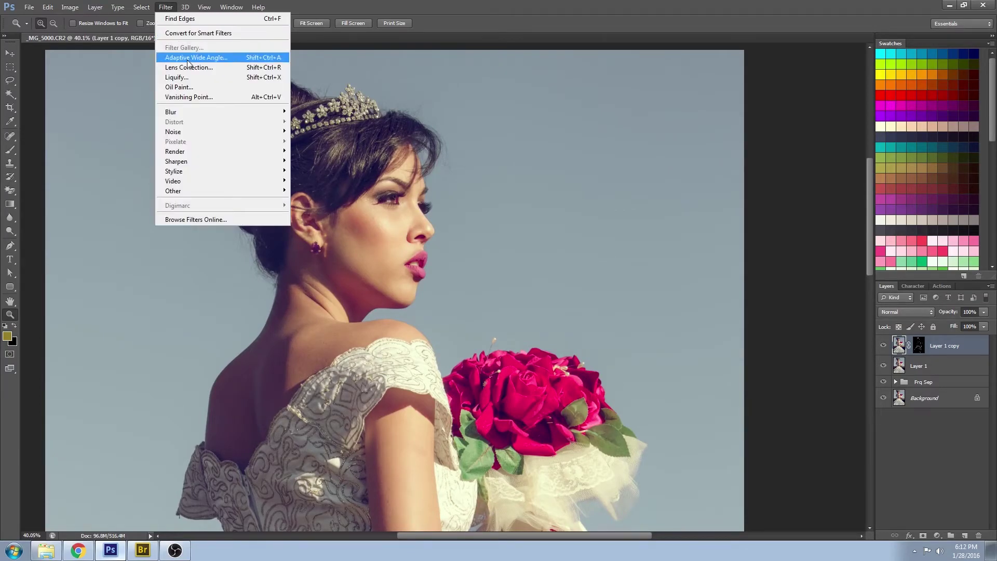
mouse_move(219, 162)
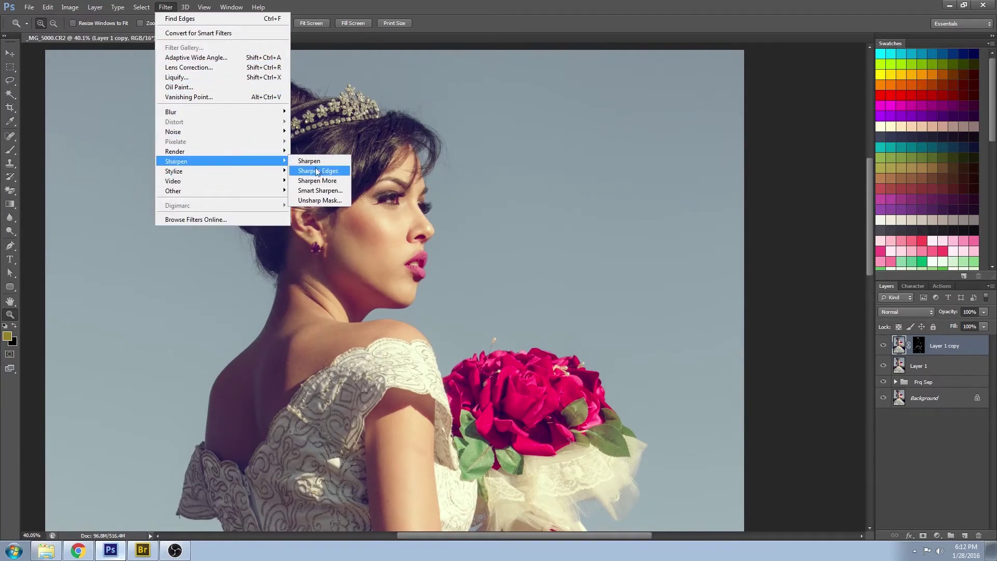
click(319, 200)
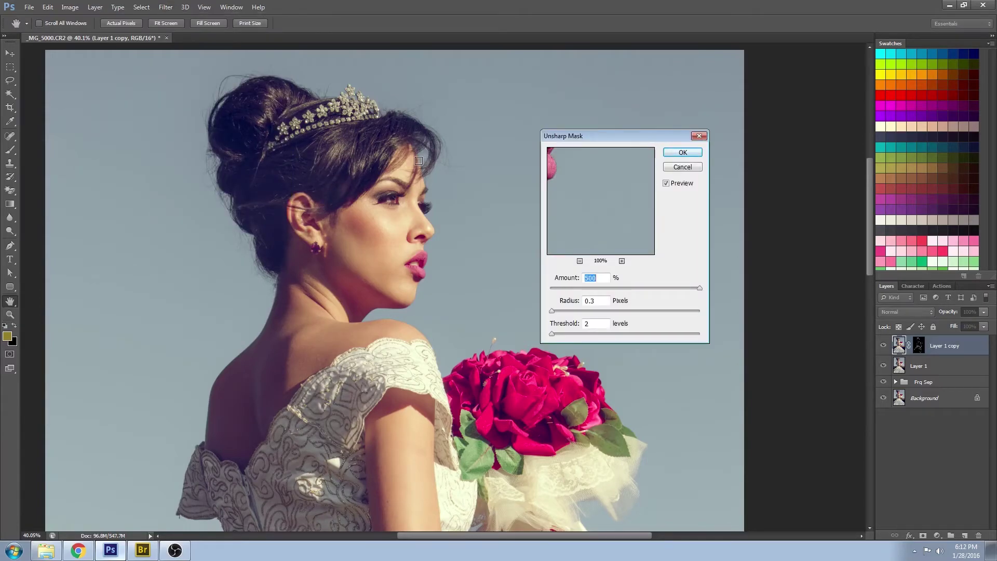
drag(587, 187, 616, 279)
drag(588, 192, 600, 208)
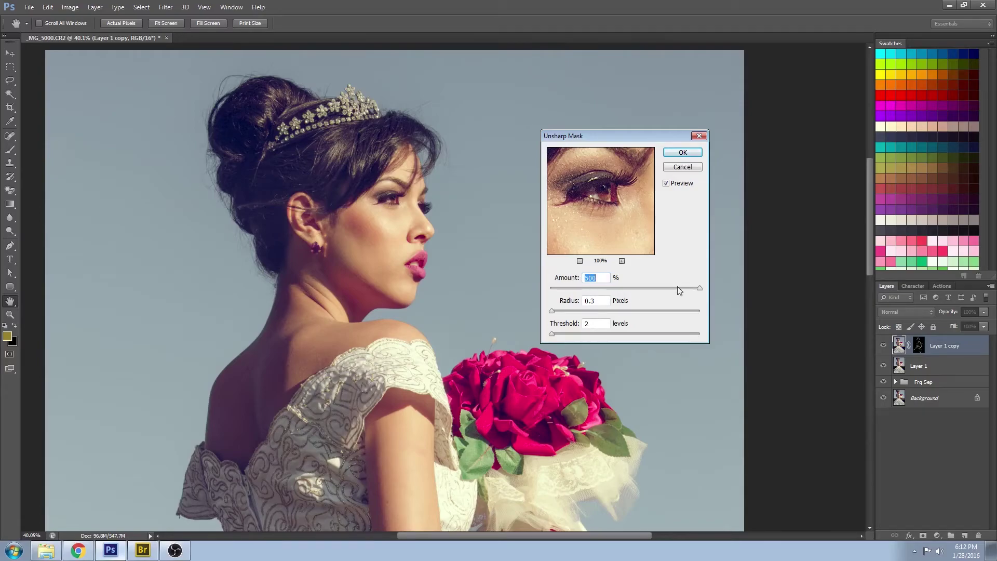
Step: Apply Unsharp Mask at Amount 500%, Radius 6.0 pixels, Threshold 0
drag(687, 290, 592, 289)
drag(570, 287, 724, 289)
mouse_move(551, 311)
mouse_down()
mouse_move(638, 310)
mouse_move(552, 312)
mouse_up()
drag(551, 334, 549, 335)
click(693, 155)
Step: Zoom to about 109% on the eye and toggle the sharpened layer to compare
drag(369, 193, 425, 251)
click(885, 346)
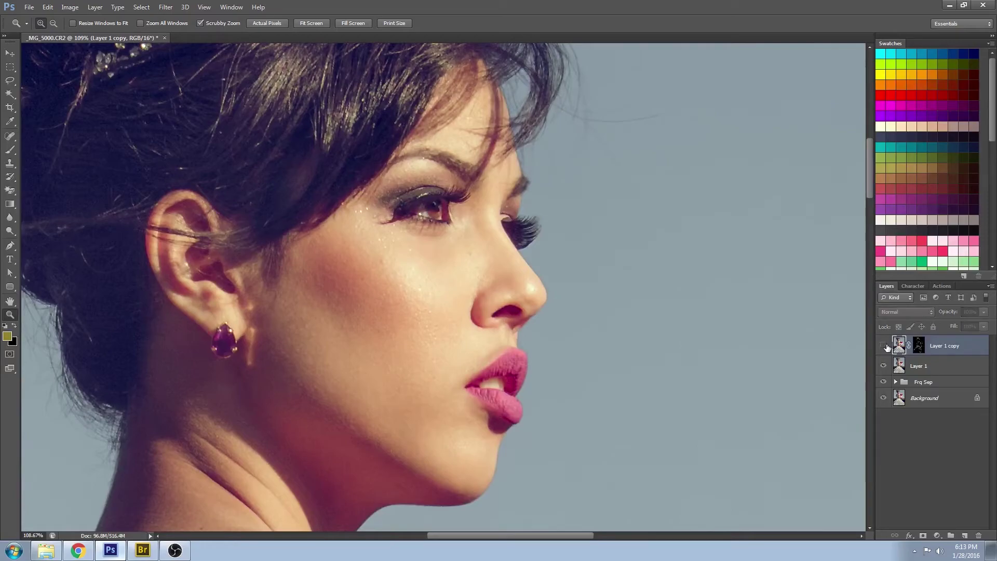
click(884, 345)
click(884, 345)
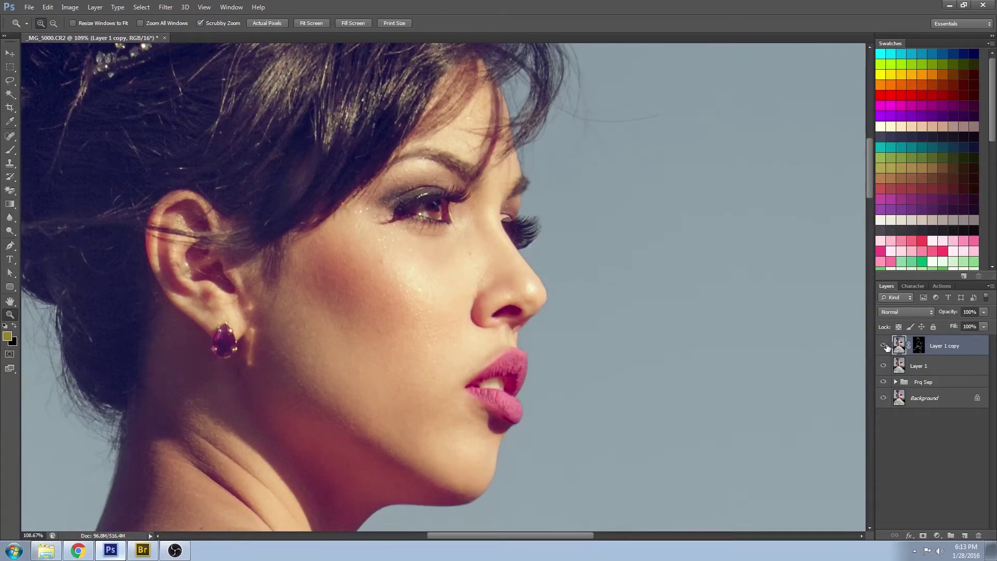
click(884, 345)
click(884, 345)
Step: Zoom to 378% on the eye and compare it with and without sharpening
drag(467, 179, 626, 296)
click(884, 345)
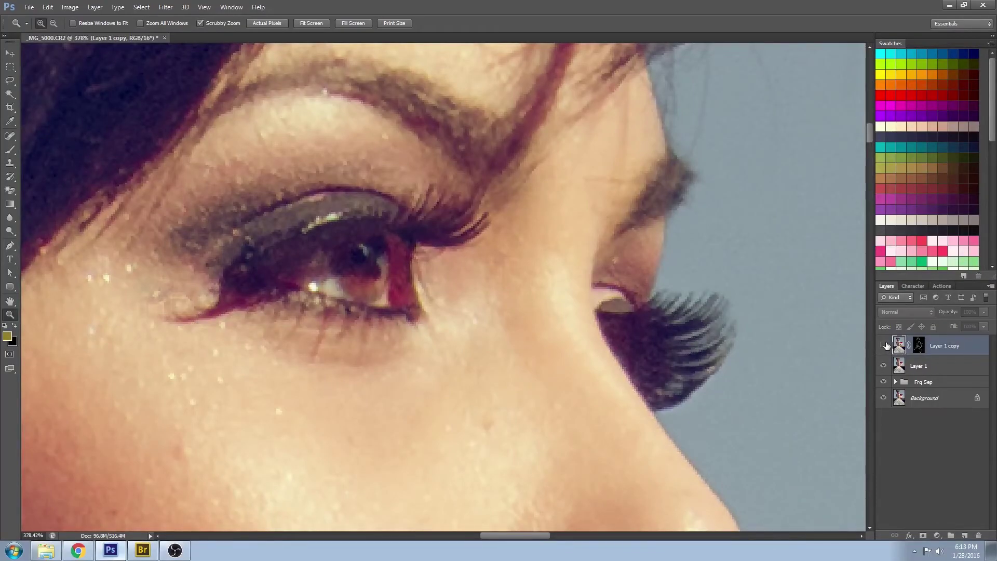
click(884, 345)
click(884, 345)
click(884, 346)
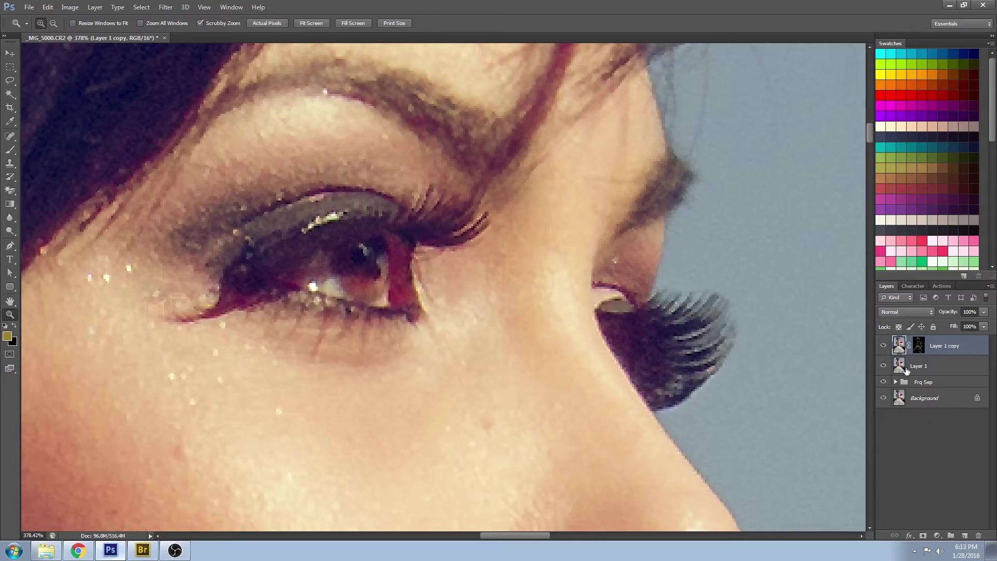
Step: Show Layer 1 copy's edge mask alone, fit the image on screen, then zoom to the face
alt+click(918, 346)
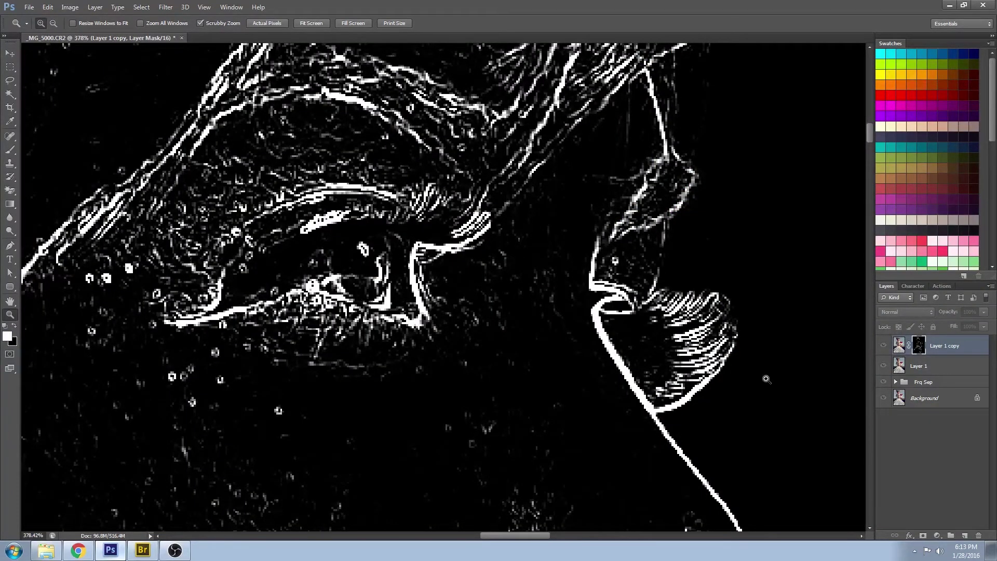
alt+click(918, 348)
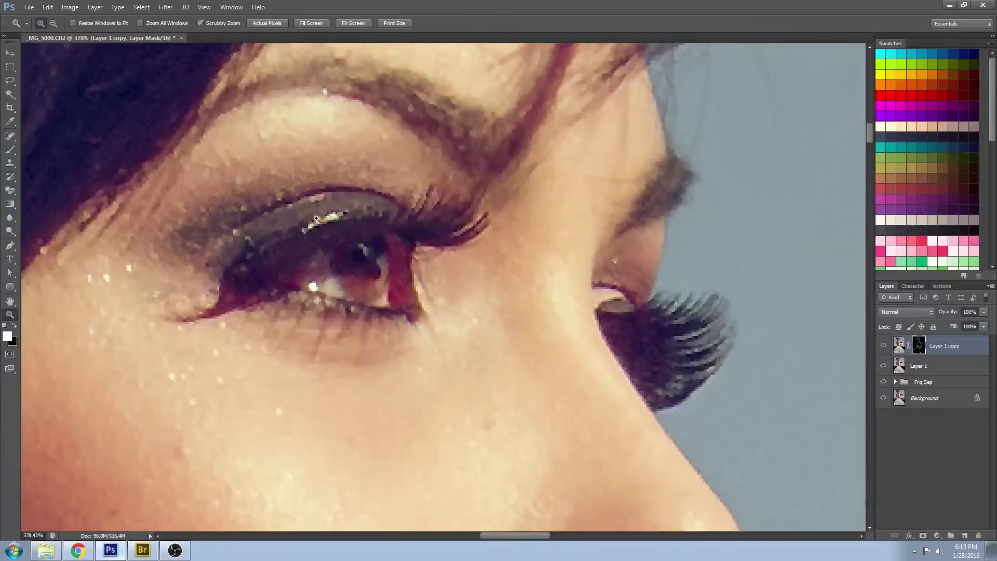
alt+click(918, 348)
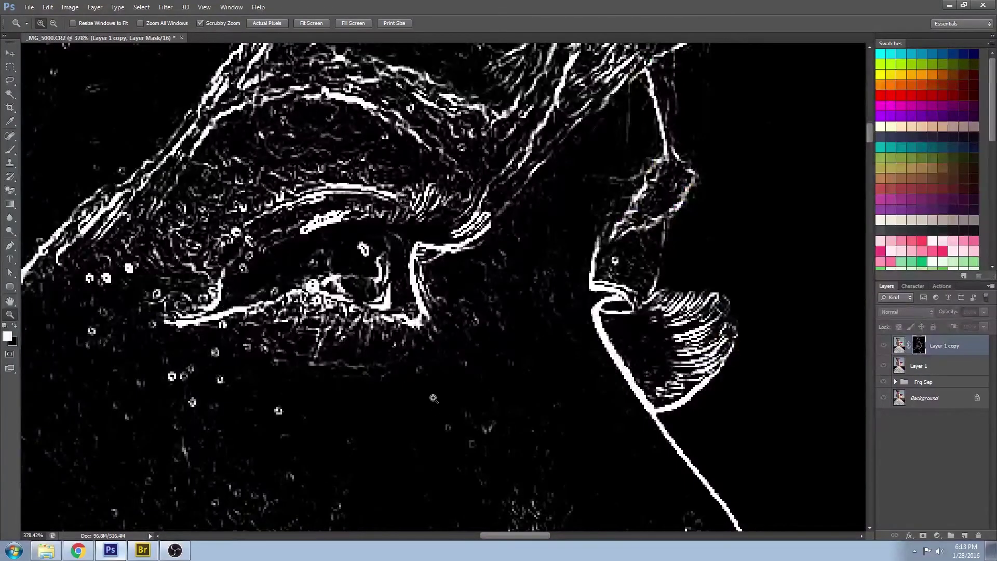
right_click(355, 421)
click(387, 424)
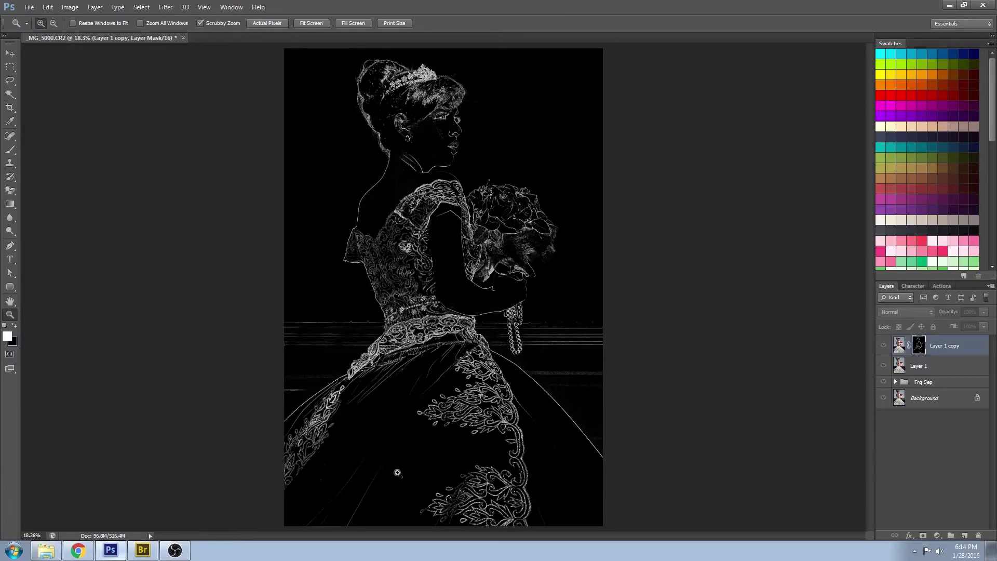
drag(447, 123, 444, 239)
scroll(444, 240, up, 3)
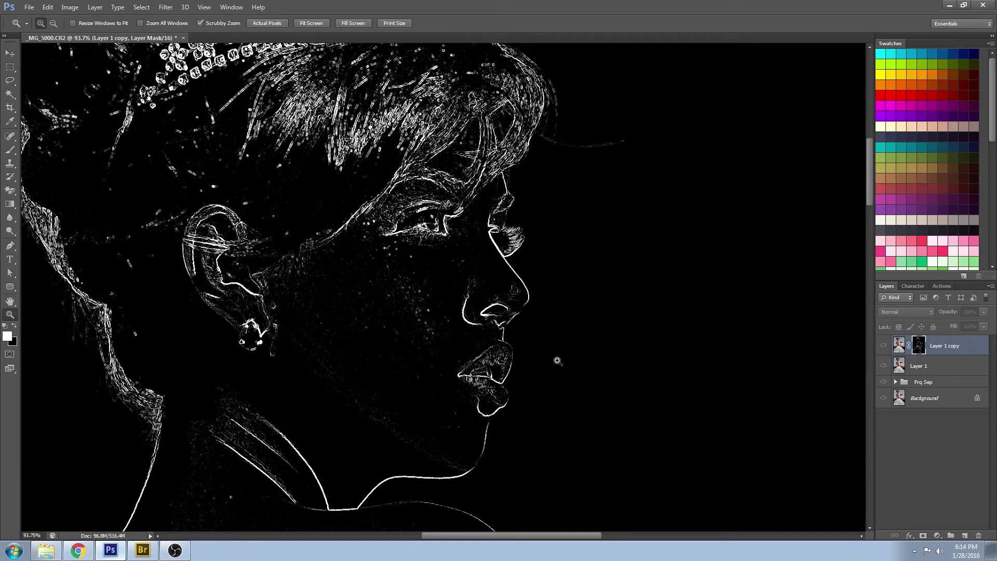
Step: Paint black on the mask to remove stray edge texture along the jaw and cheek
click(10, 150)
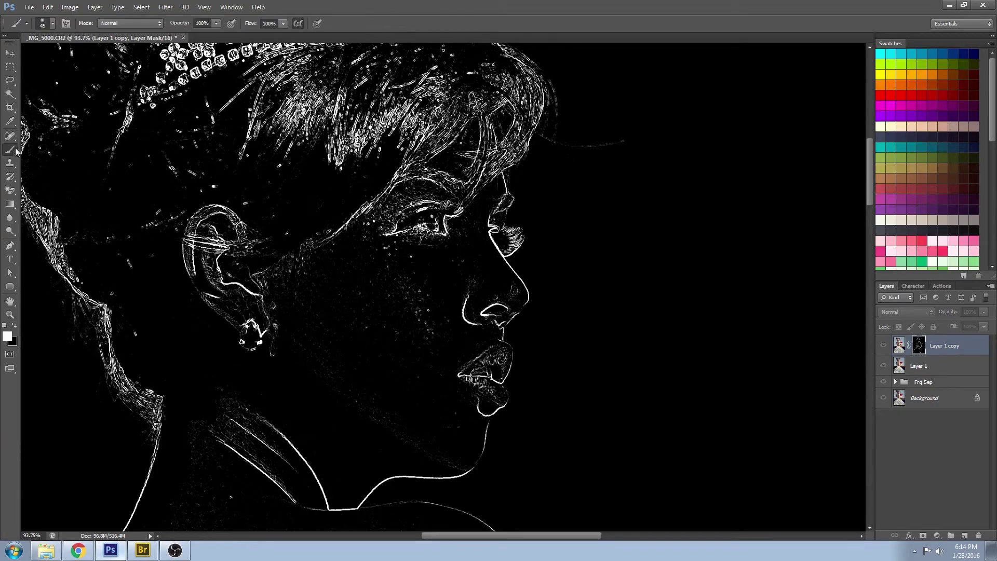
click(14, 326)
key(bracketright)
mouse_move(399, 412)
mouse_down()
mouse_move(422, 410)
mouse_move(385, 348)
mouse_up()
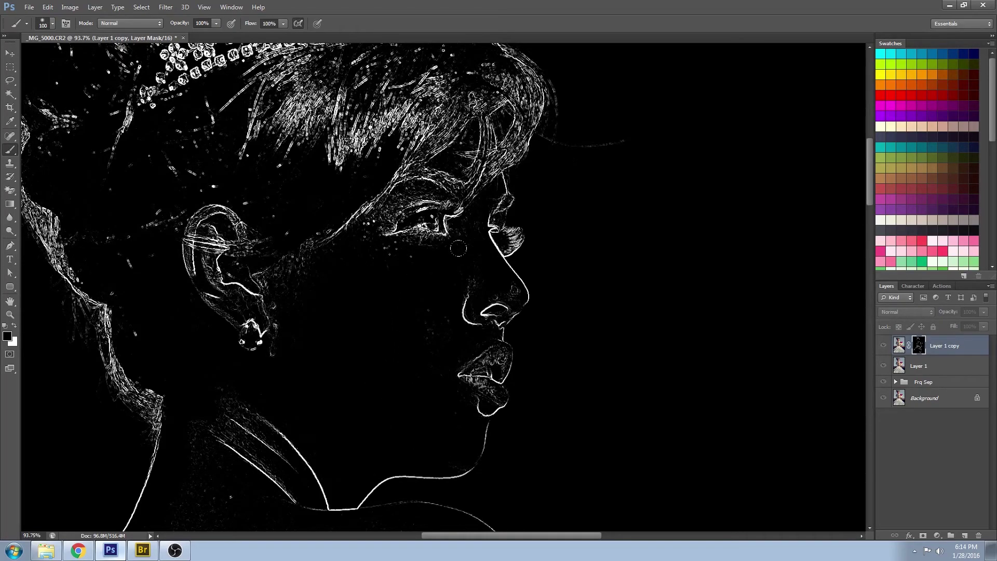
key(bracketleft)
key(bracketleft)
Step: Zoom in on the eyes and paint both of them white into the mask
scroll(501, 281, down, 5)
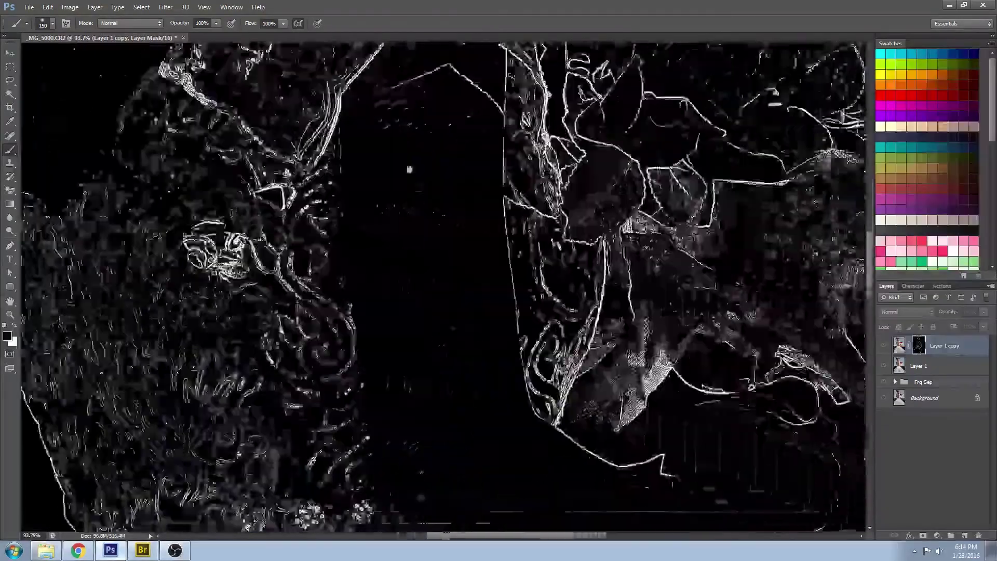
key(z)
alt+click(499, 443)
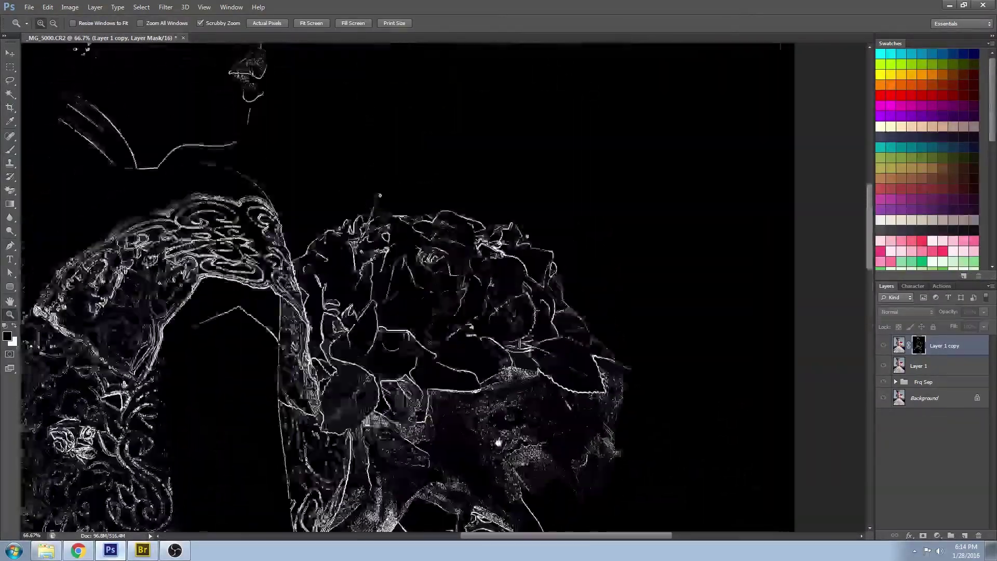
scroll(498, 443, up, 10)
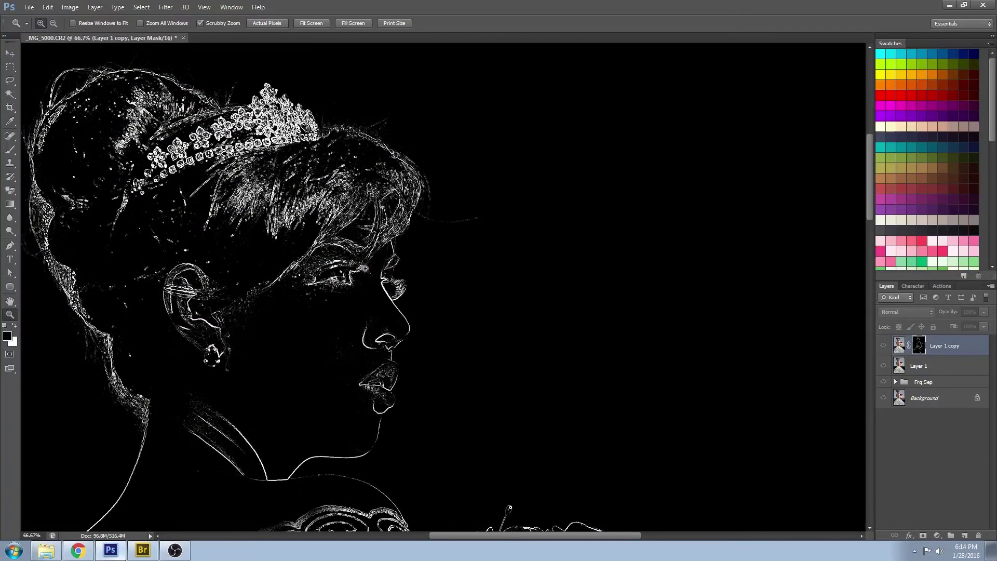
click(364, 268)
click(10, 149)
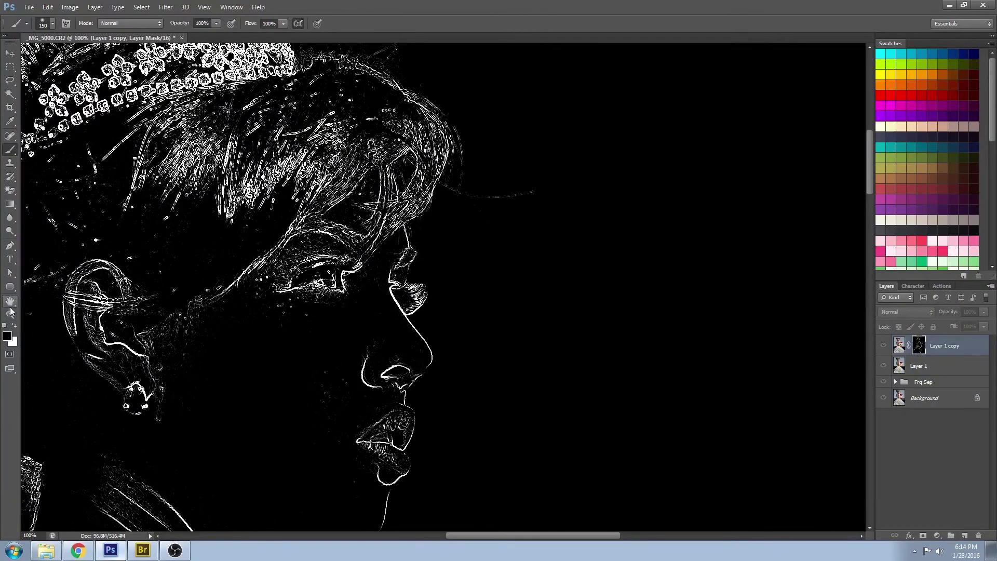
click(14, 325)
click(326, 277)
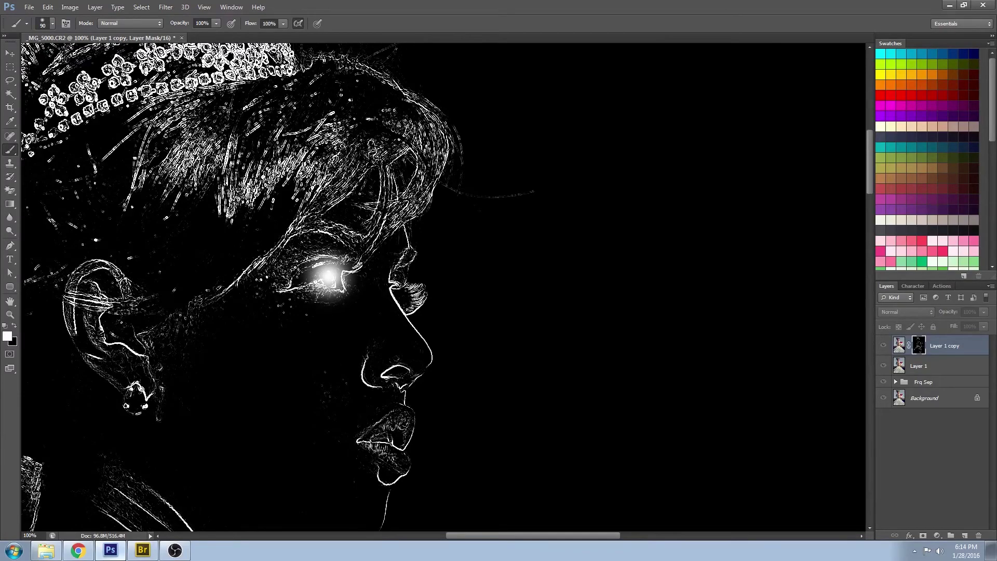
key(bracketleft)
key(bracketleft)
click(402, 293)
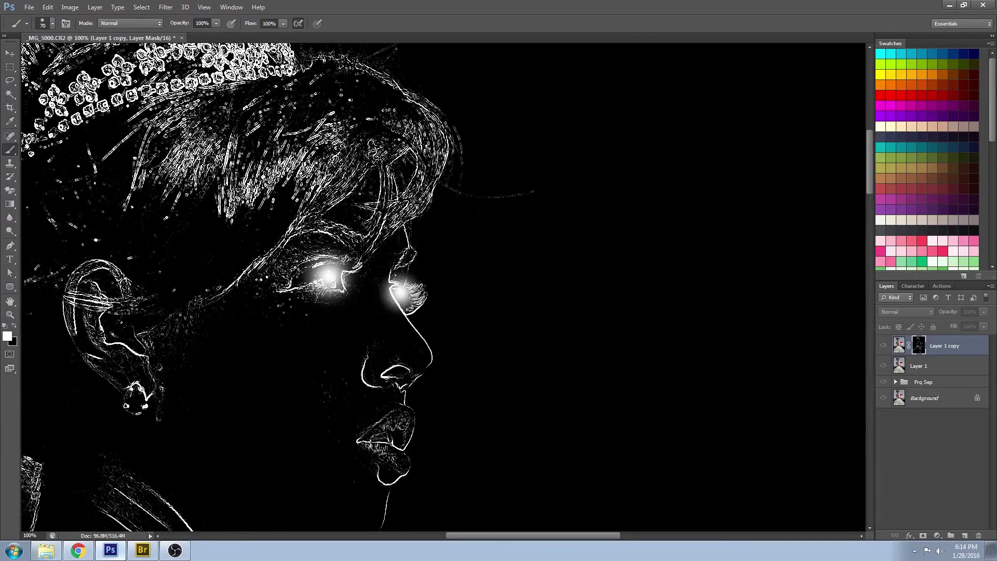
Step: Widen the white mask over both eyes, then return to the colour photo
click(308, 280)
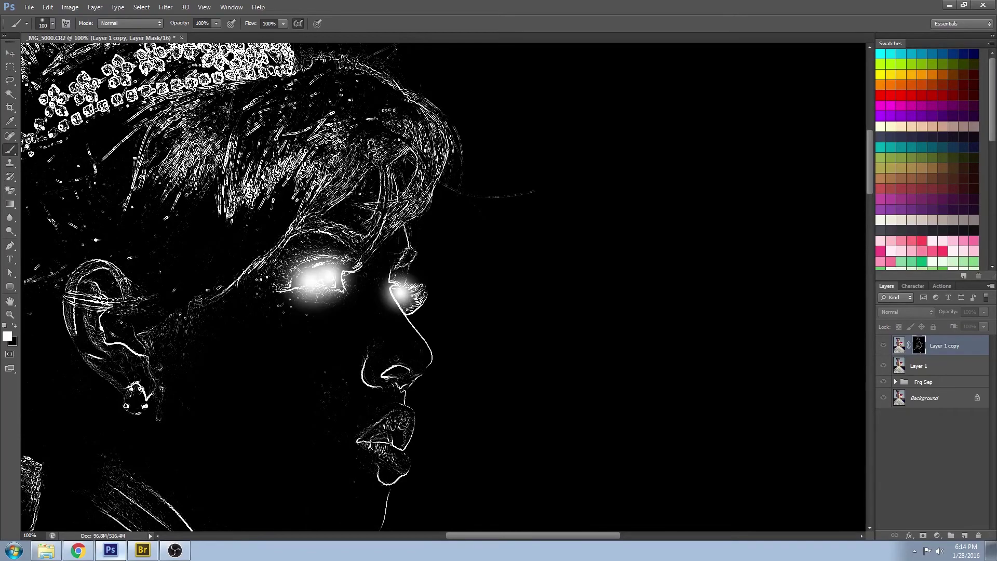
key(bracketleft)
click(404, 292)
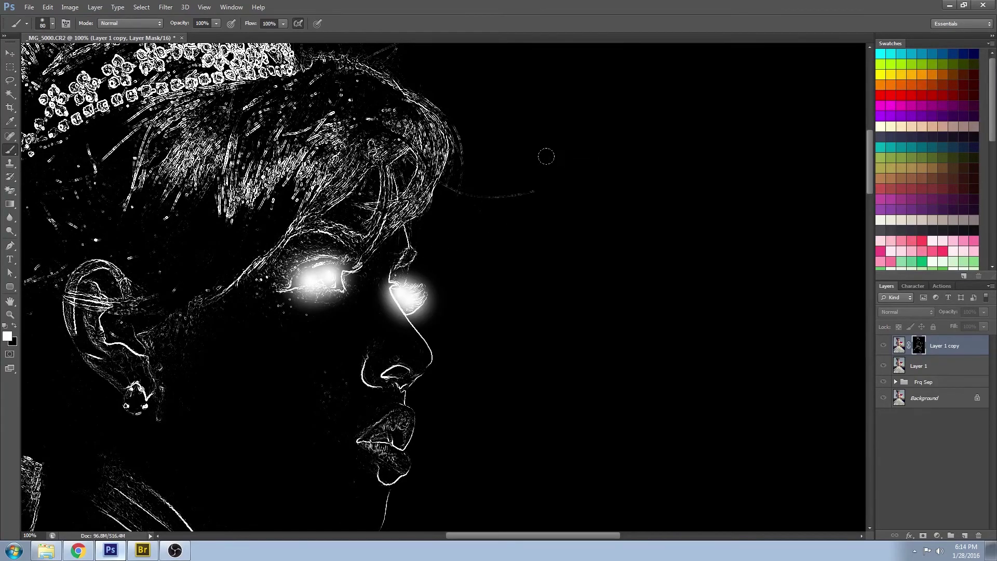
click(899, 342)
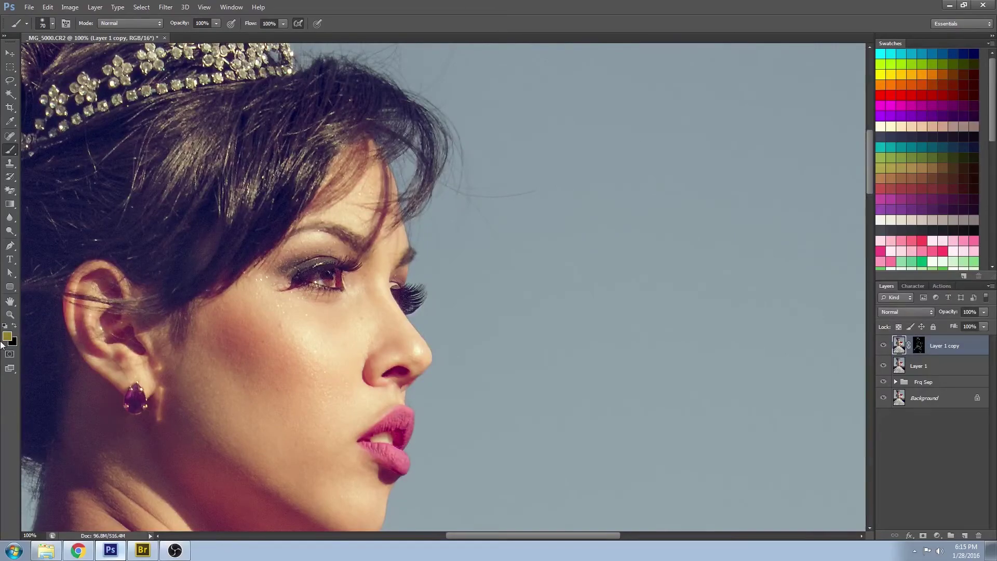
click(10, 314)
alt+click(290, 242)
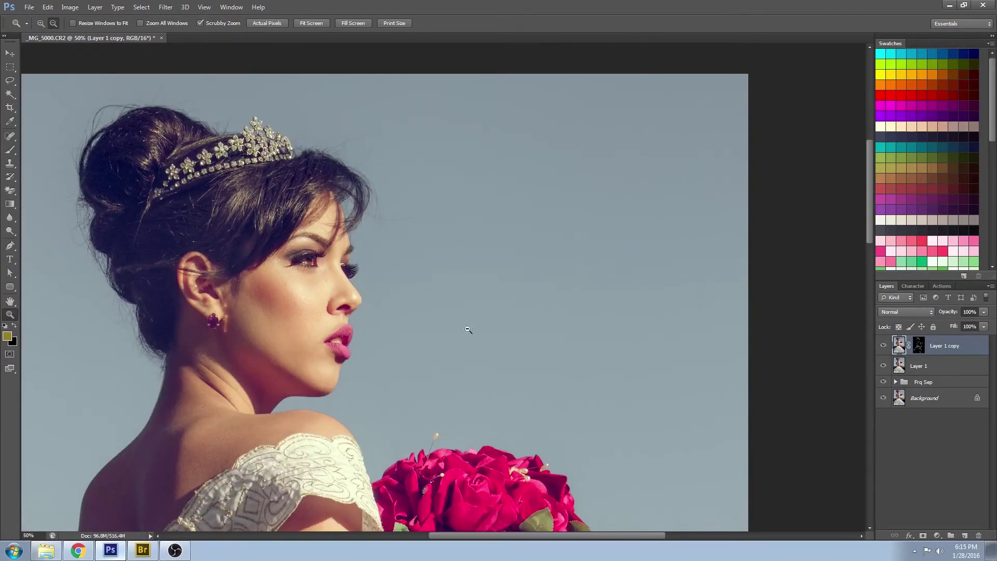
click(884, 346)
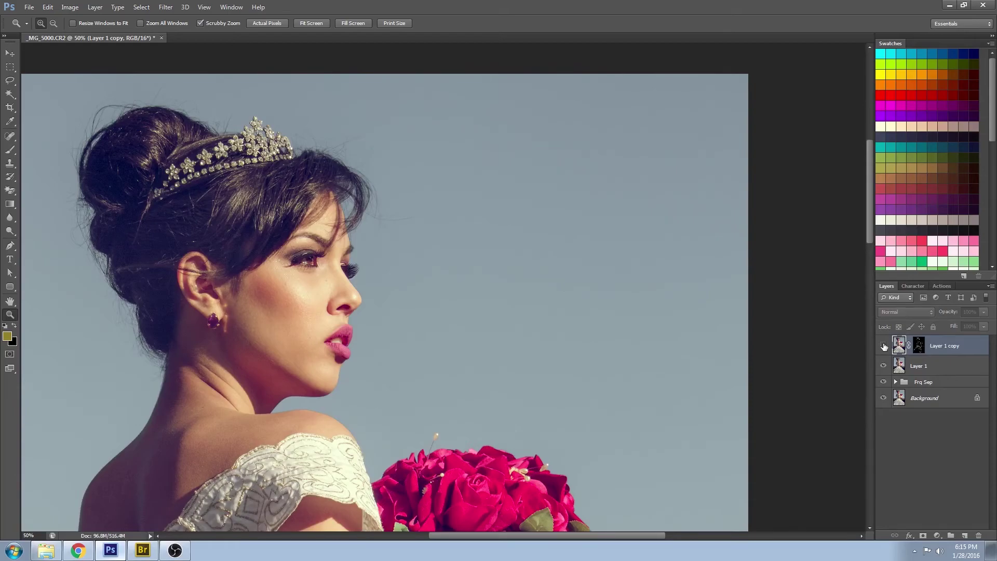
click(883, 346)
click(883, 346)
click(884, 346)
click(884, 346)
click(883, 346)
drag(305, 257, 363, 300)
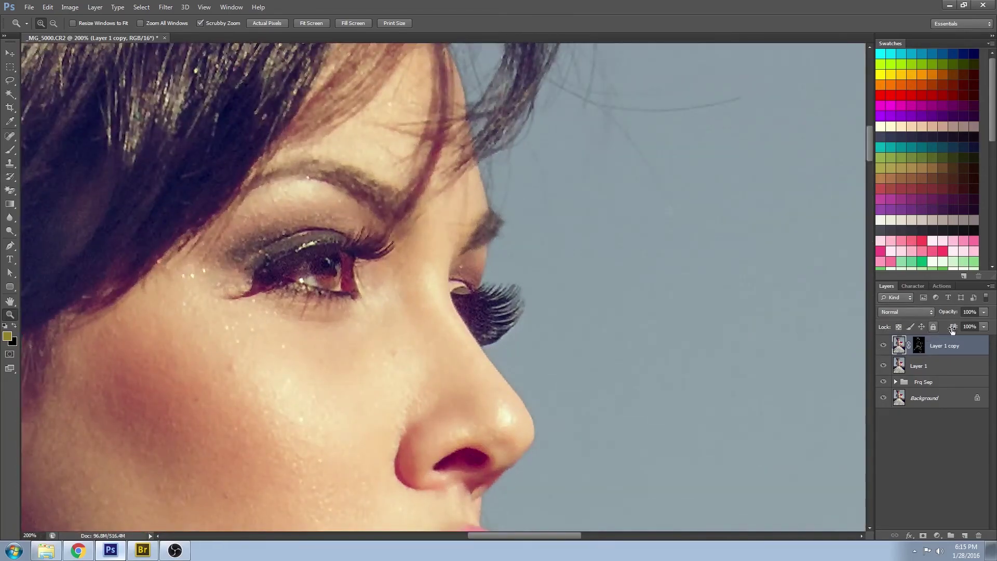
click(883, 347)
click(883, 347)
right_click(419, 281)
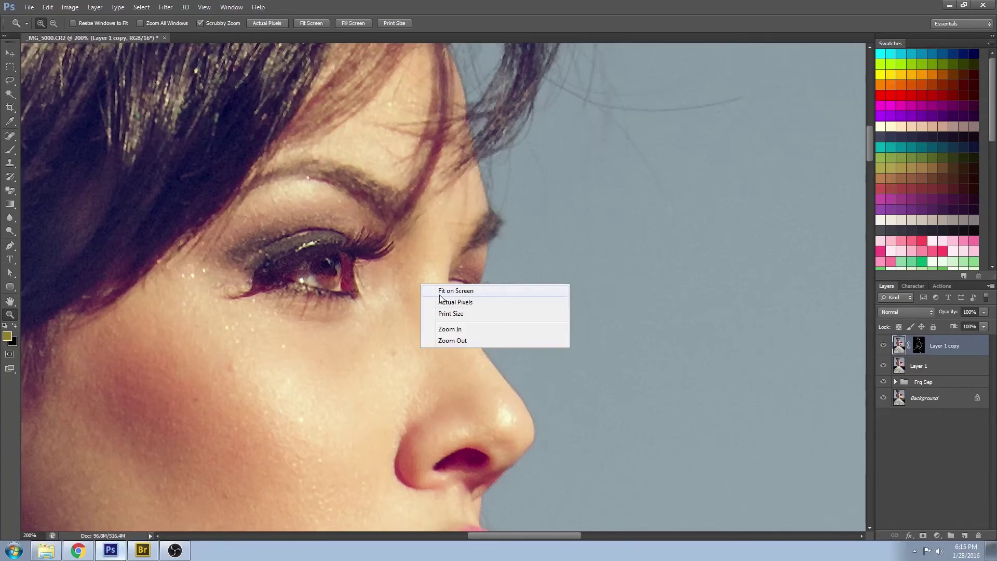
click(441, 299)
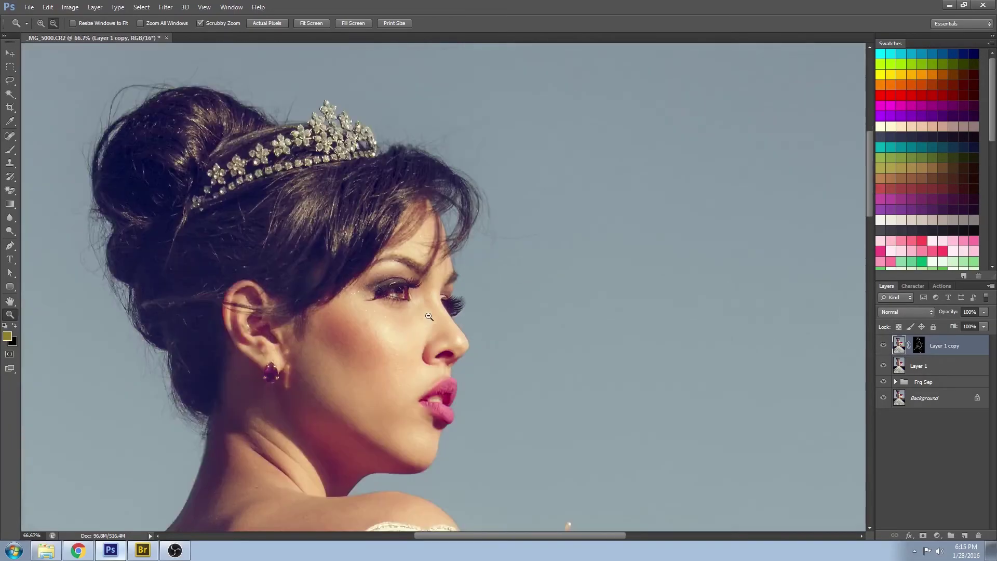
alt+click(429, 316)
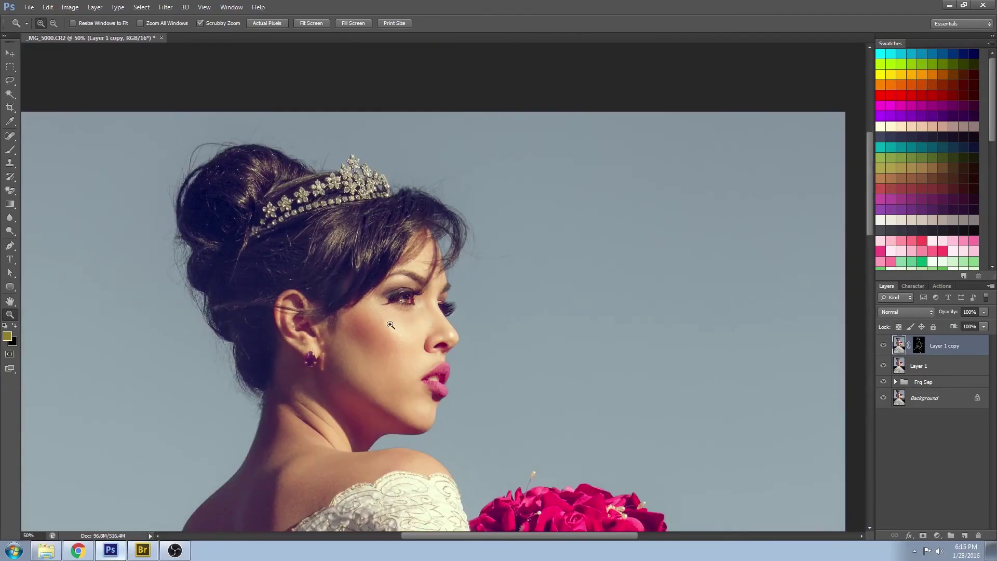
drag(371, 312, 394, 348)
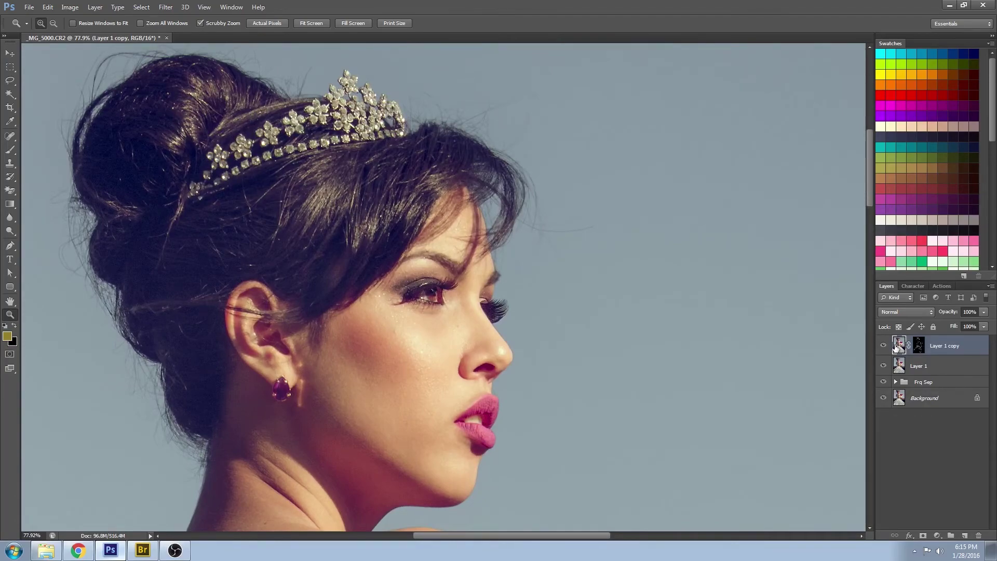
click(10, 149)
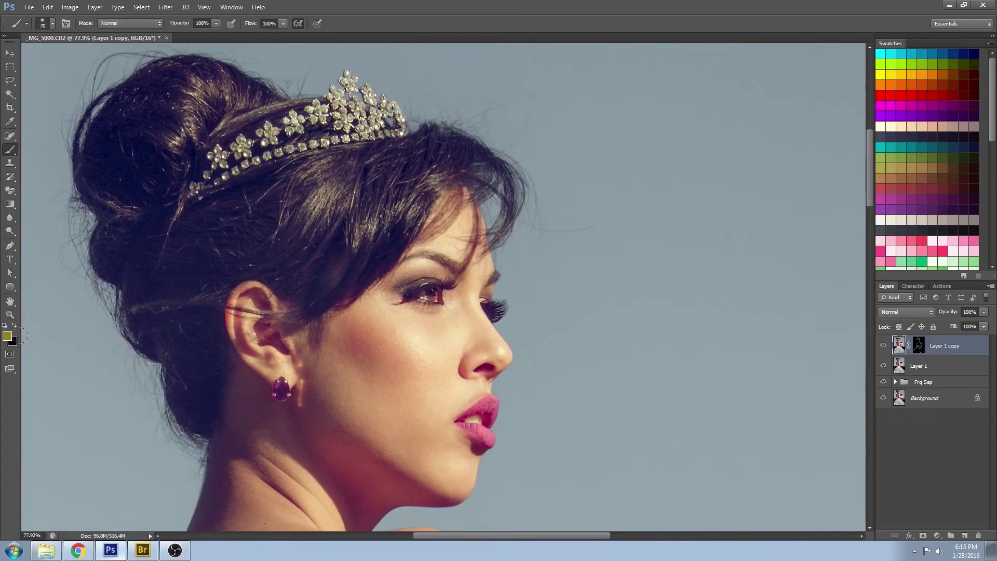
Step: Paint white over the earring in Layer 1 copy's mask with a small brush
click(15, 325)
key(d)
click(919, 346)
key(x)
alt+right_click(279, 383)
click(281, 393)
key(bracketleft)
drag(419, 430, 450, 83)
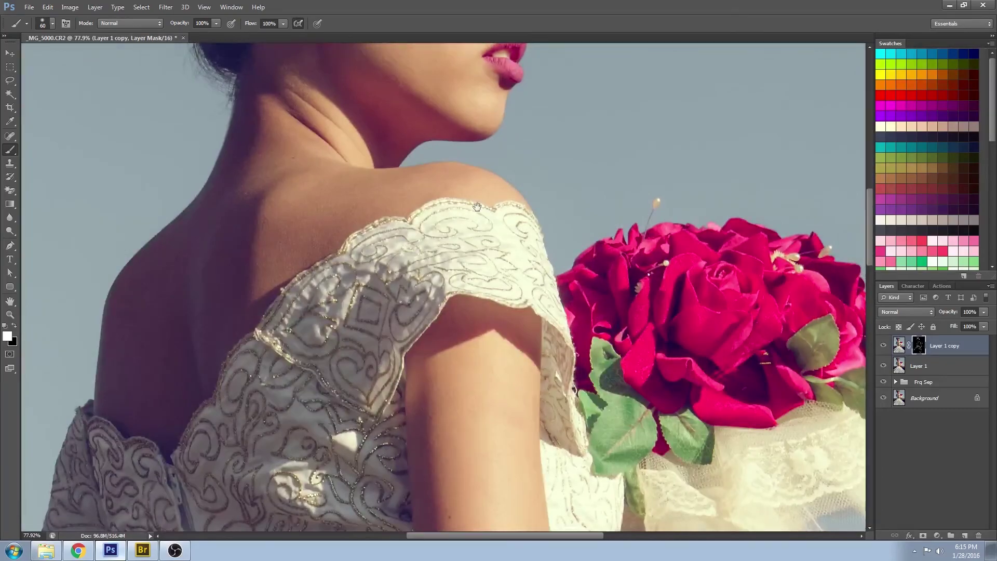
click(11, 313)
alt+click(580, 244)
alt+click(580, 244)
alt+click(579, 243)
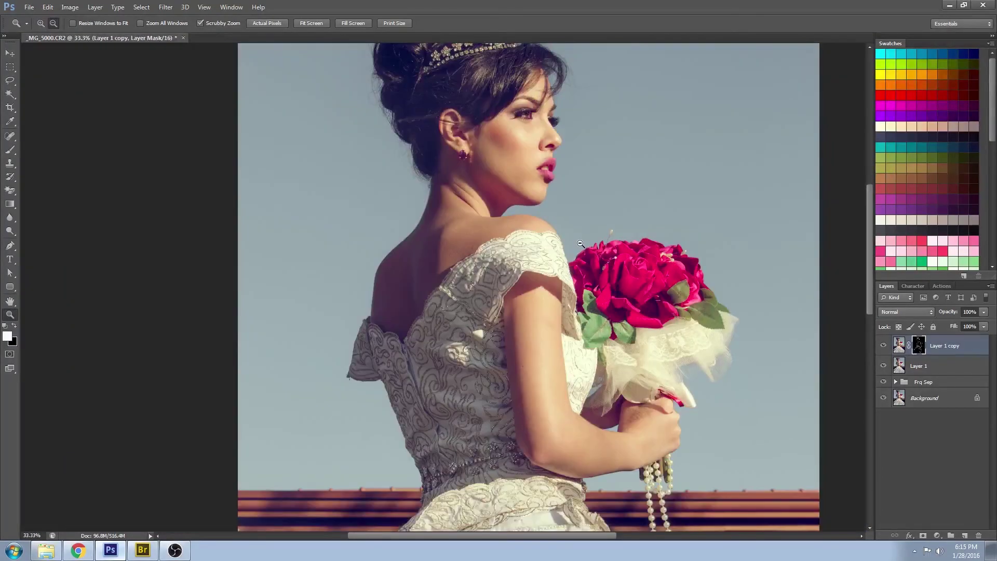
alt+click(610, 224)
drag(614, 169, 461, 260)
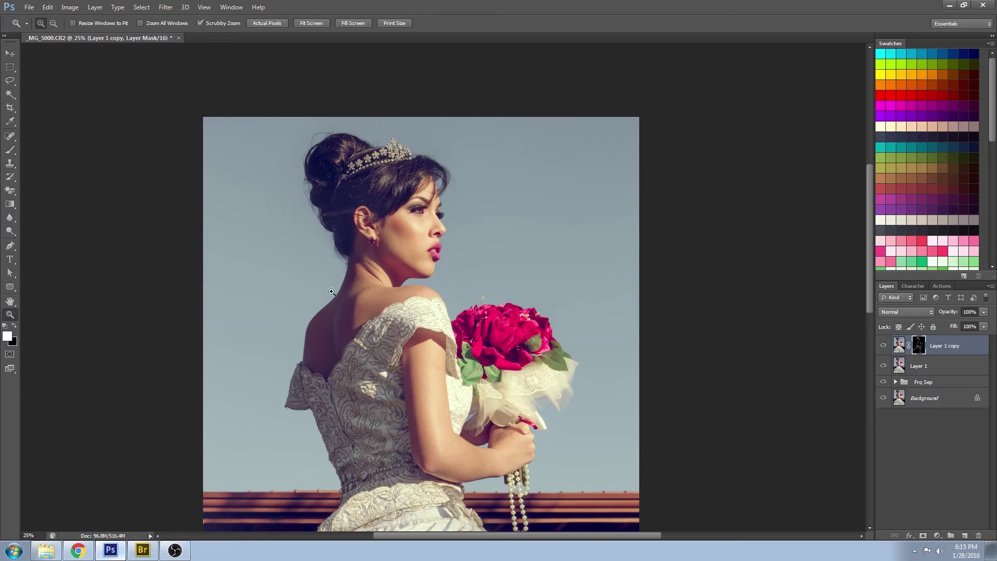
alt+click(656, 333)
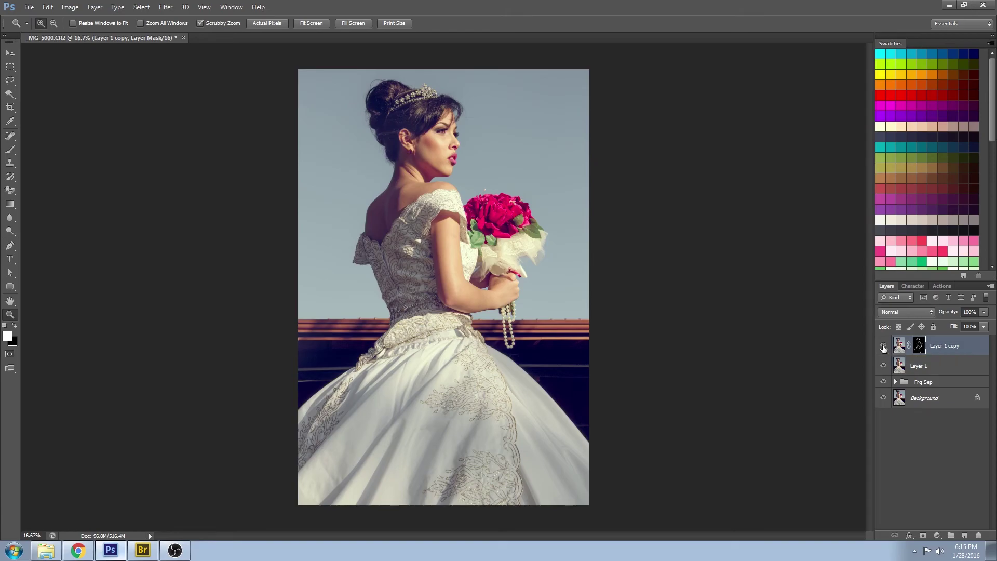
click(883, 346)
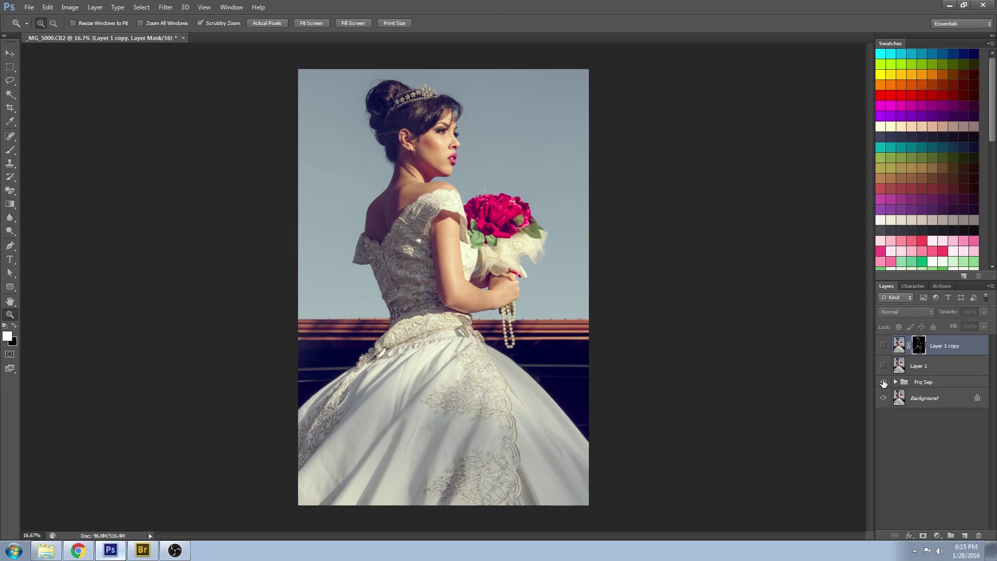
click(883, 382)
drag(487, 147, 503, 204)
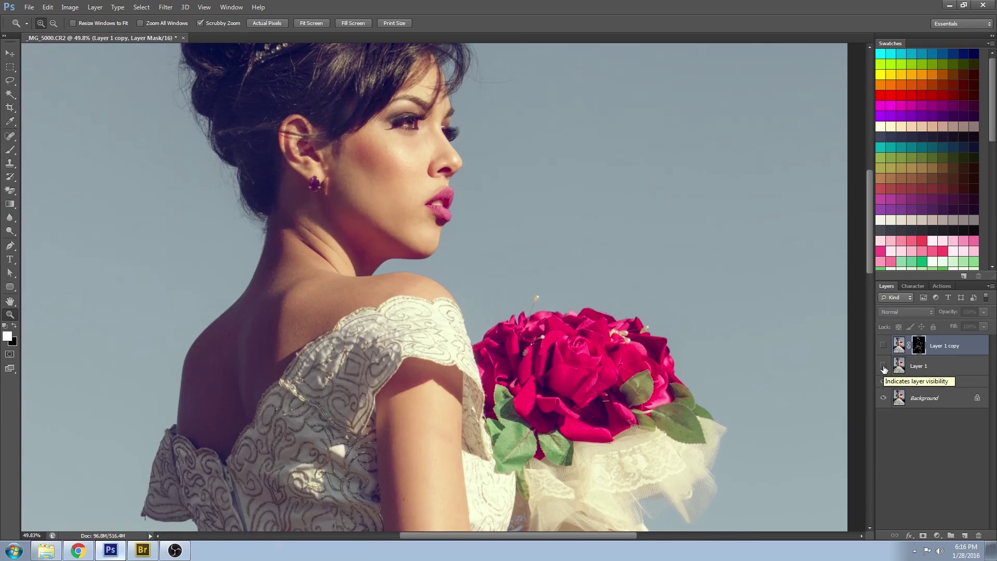
click(883, 366)
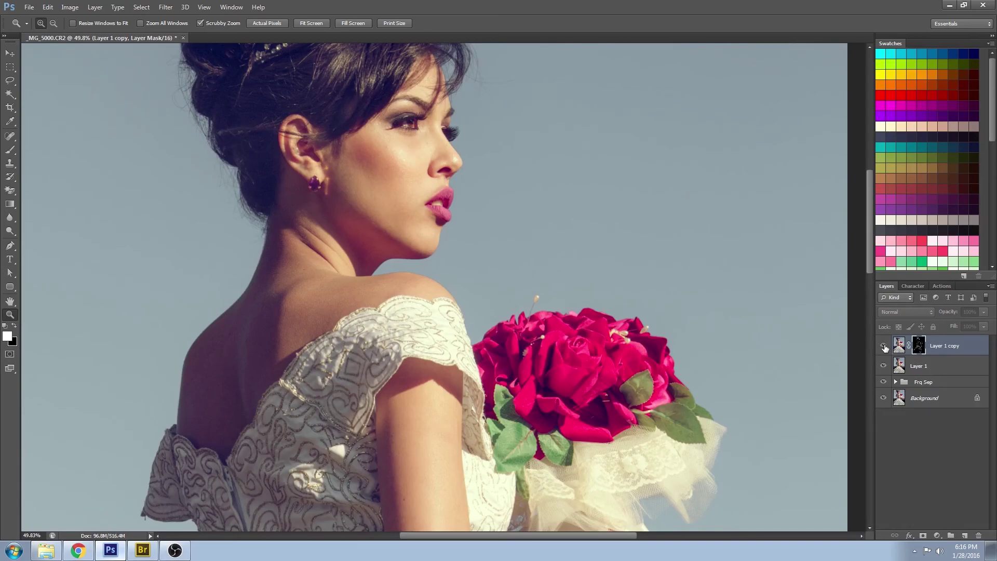
click(884, 347)
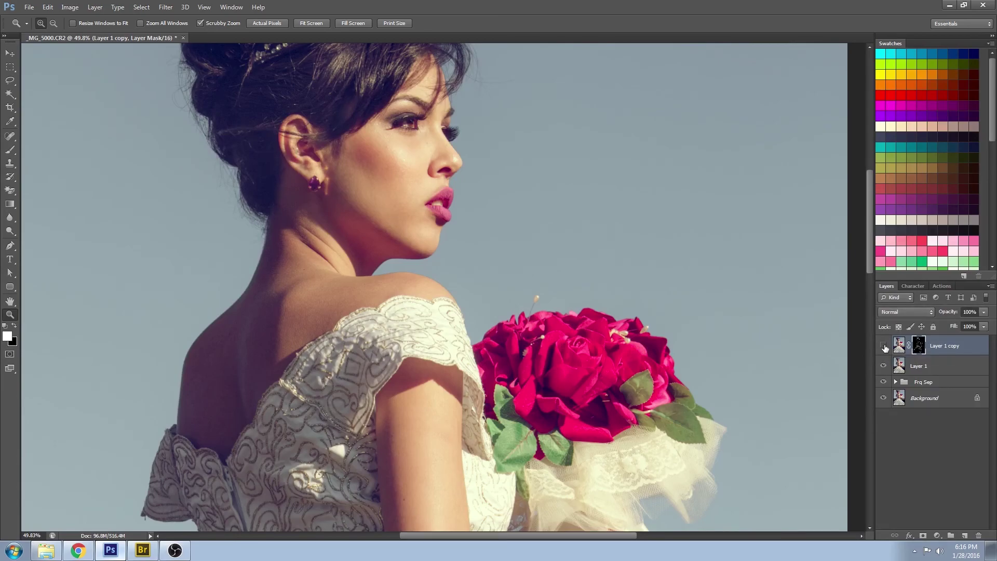
right_click(570, 159)
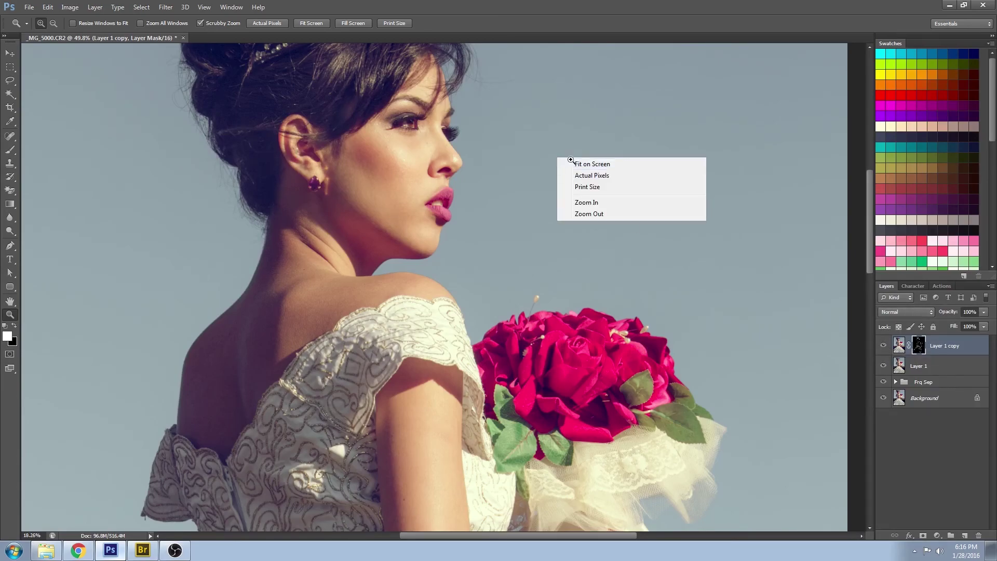
click(592, 164)
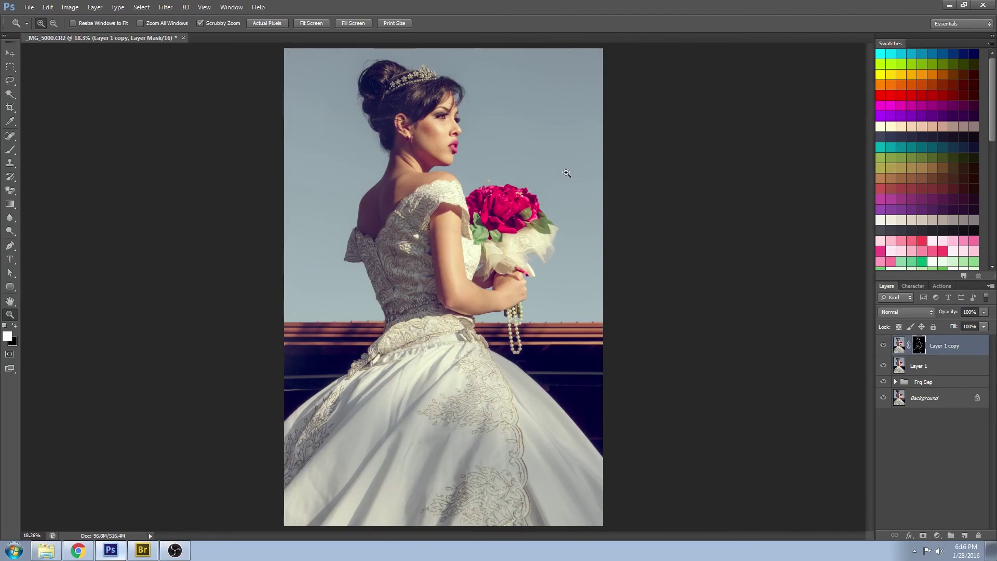